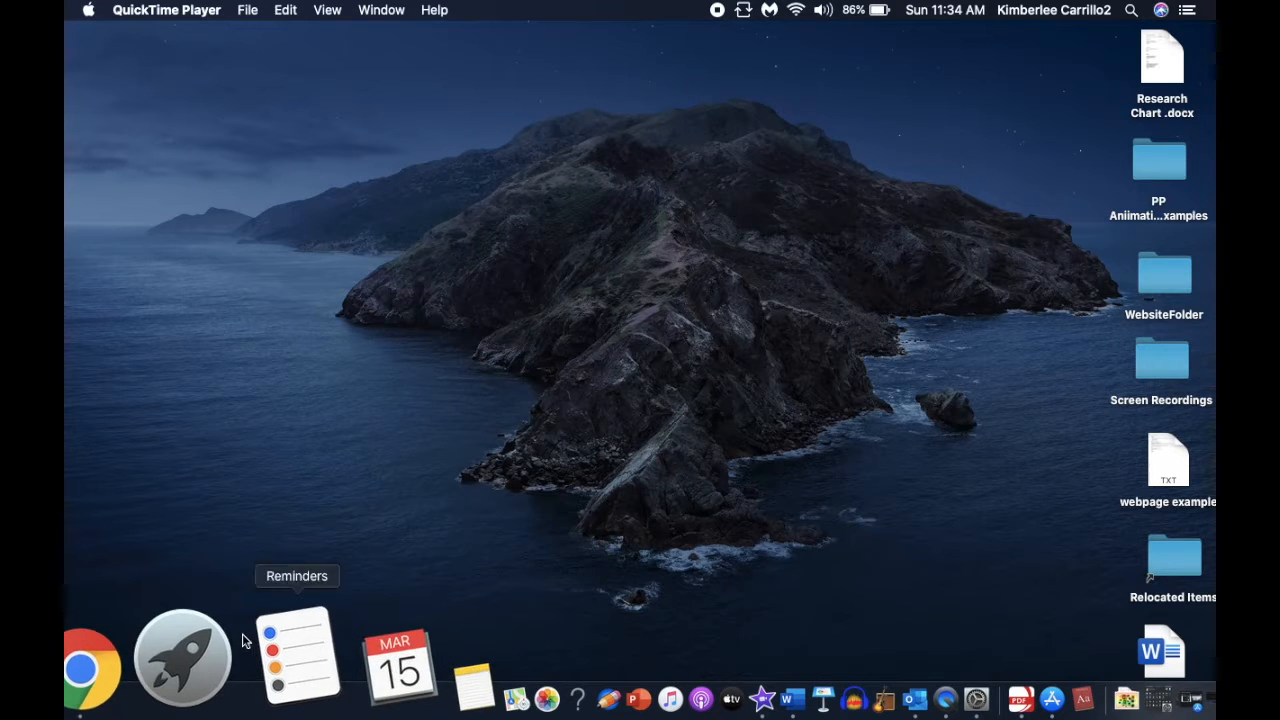
Find QuickTime Player among the installed applications by searching for "quick" and launch it
{"action": "left_click", "coordinate": [224, 652]}
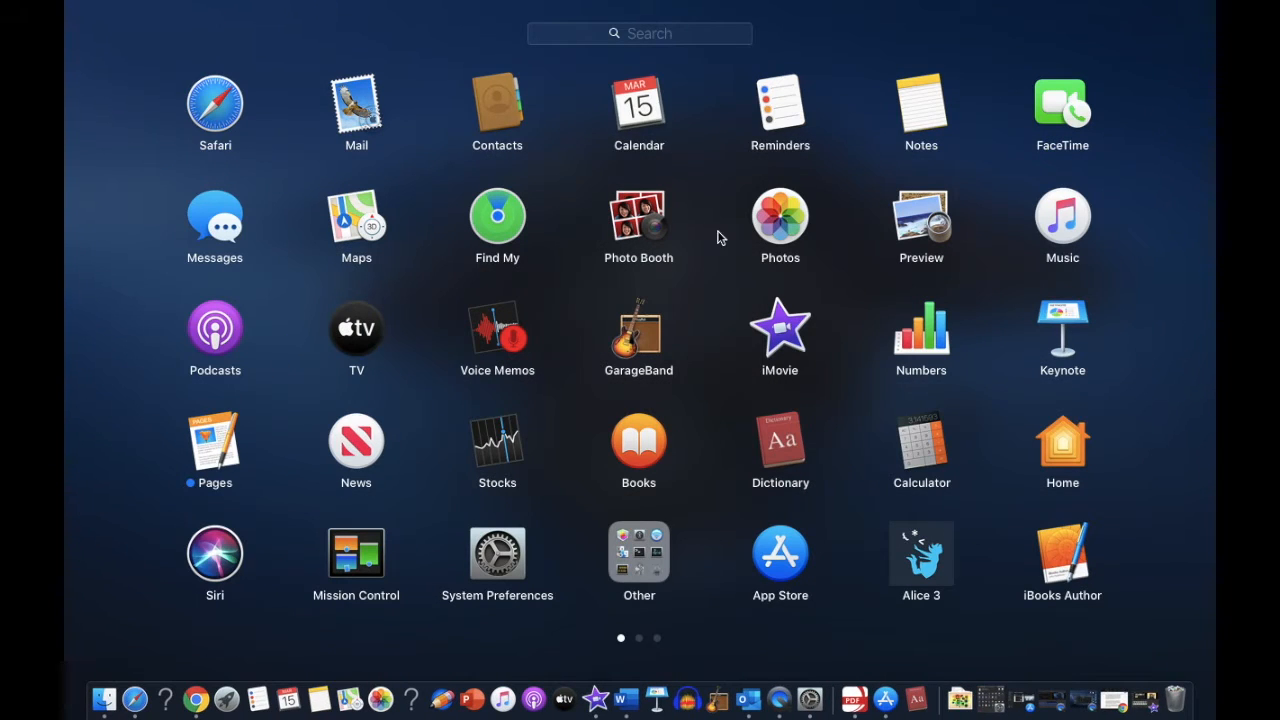
{"action": "left_click", "coordinate": [643, 34]}
{"action": "type", "text": "quick"}
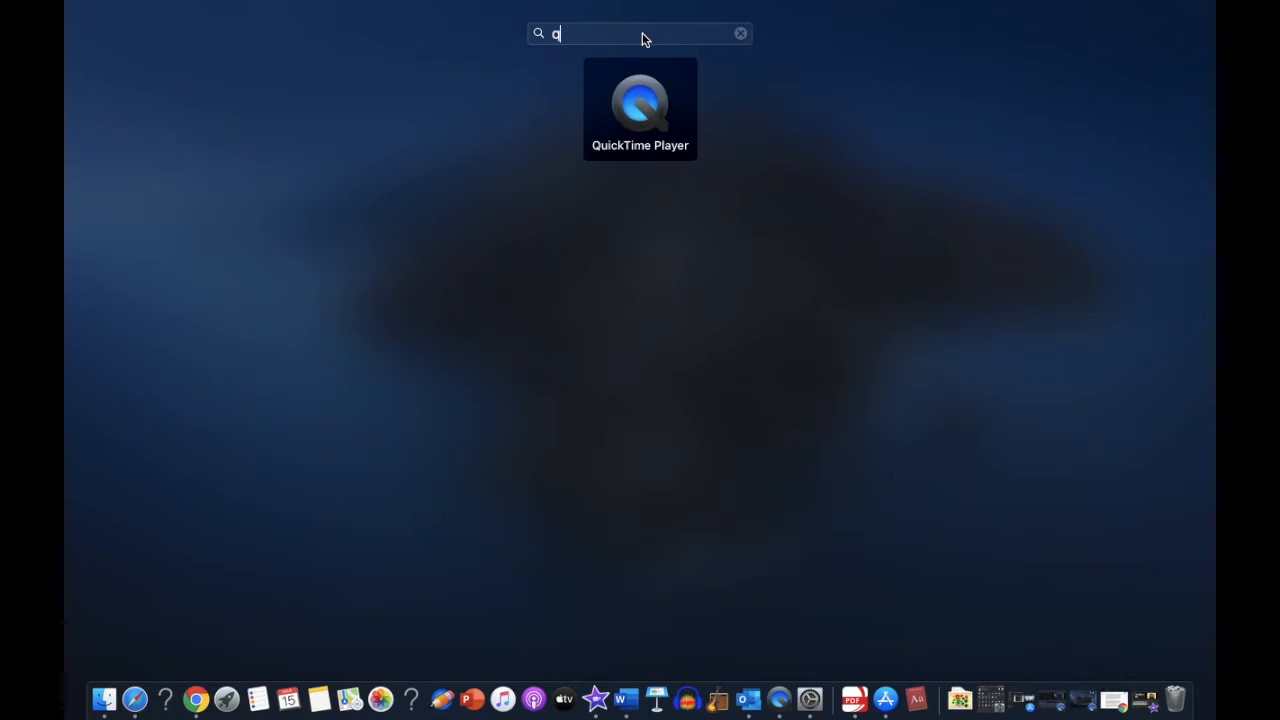
{"action": "left_click", "coordinate": [662, 122]}
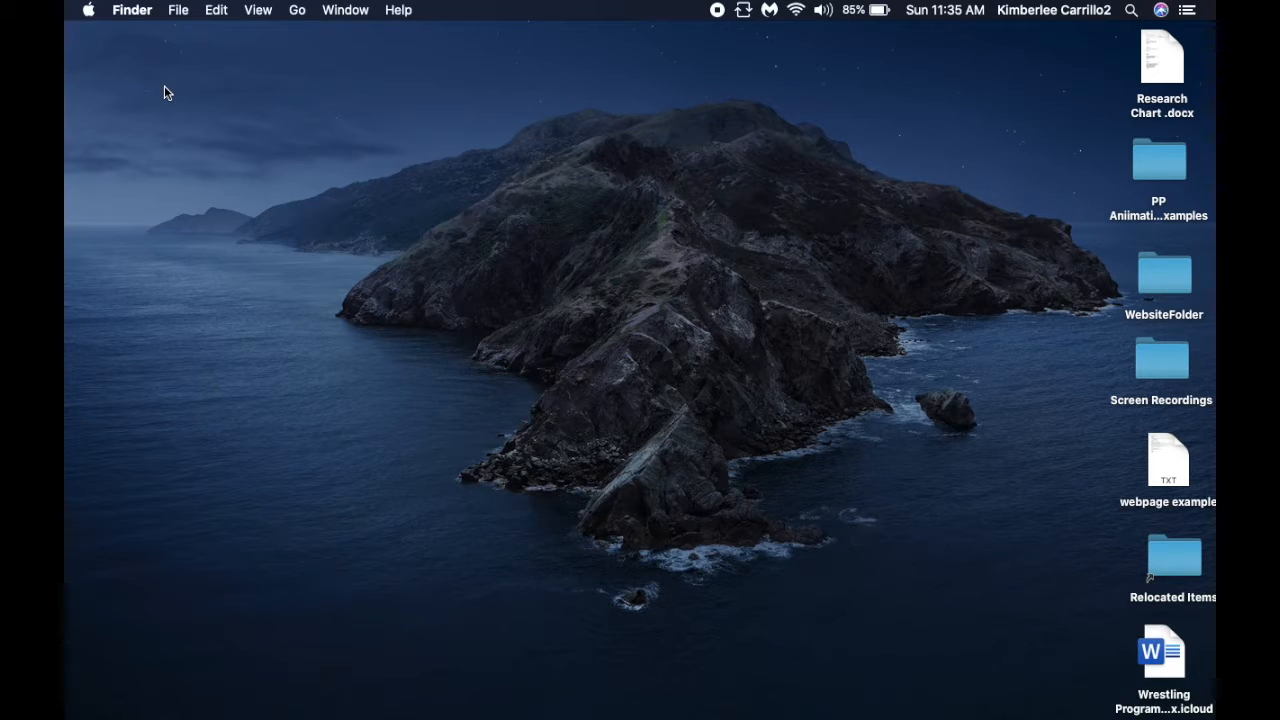
Switch to QuickTime Player, start a new screen recording and stop it
{"action": "mouse_move", "coordinate": [698, 716]}
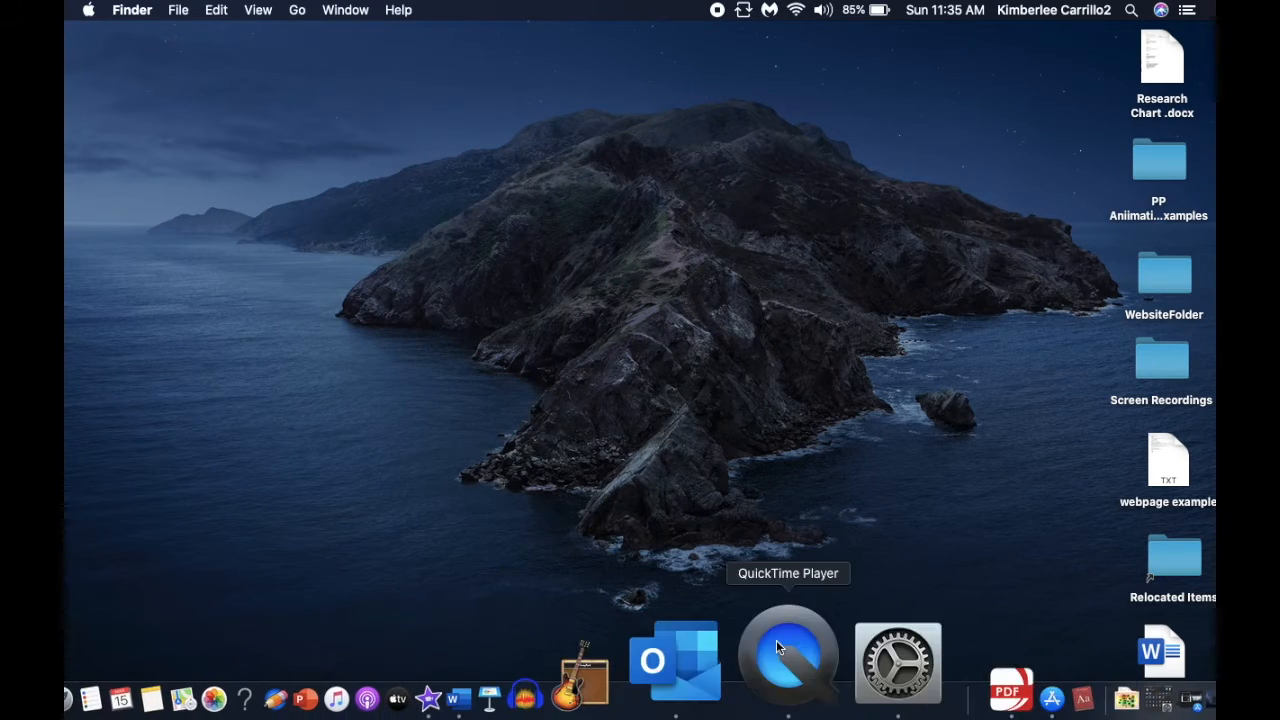
{"action": "left_click", "coordinate": [776, 640]}
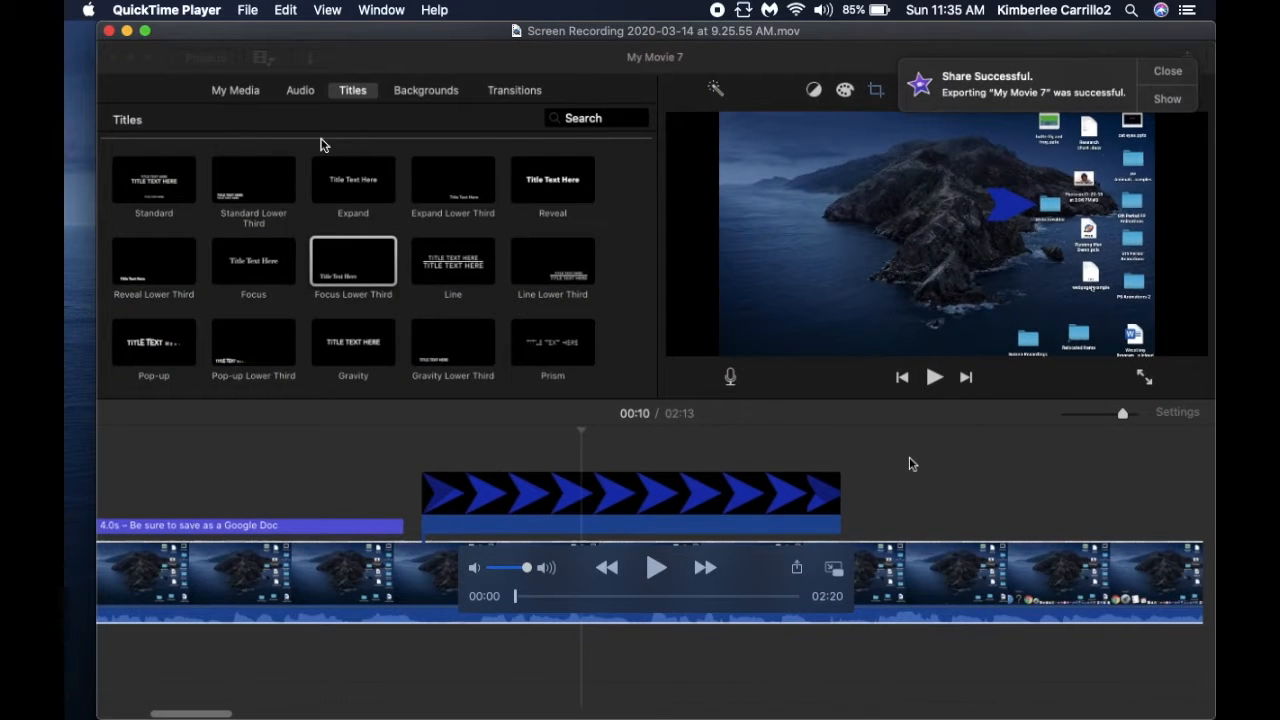
{"action": "left_click", "coordinate": [248, 12]}
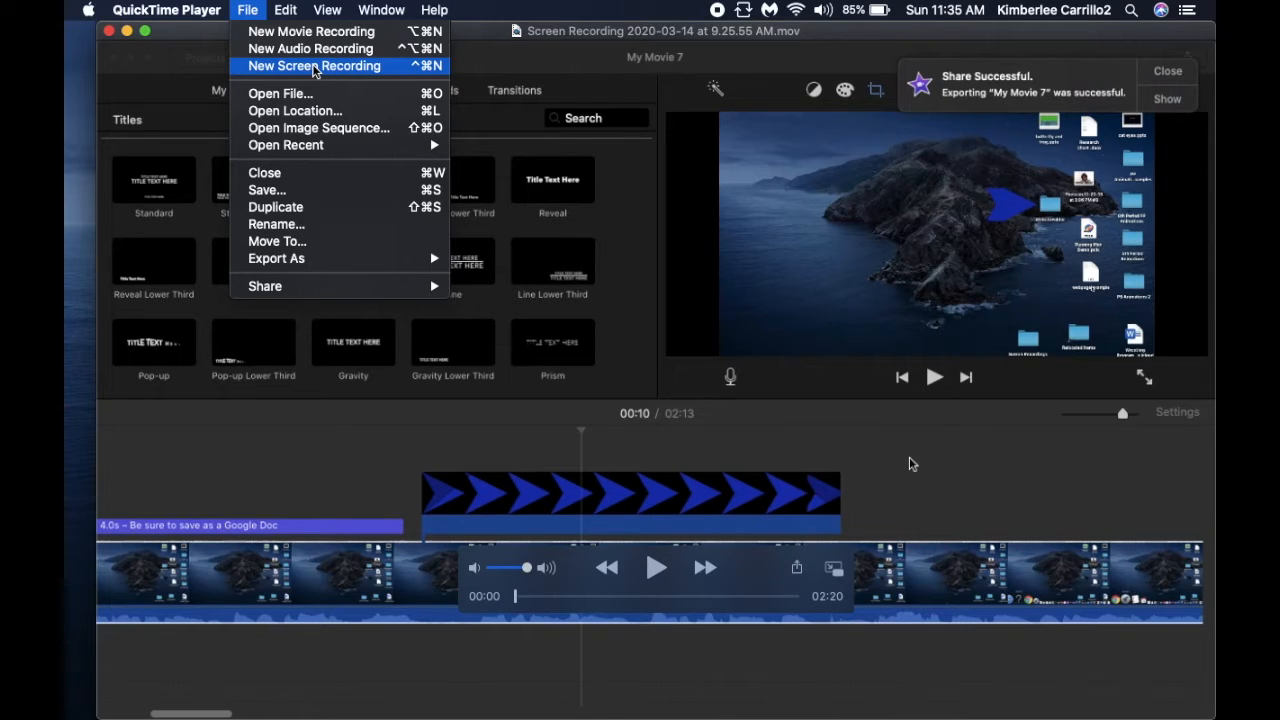
{"action": "left_click", "coordinate": [315, 67]}
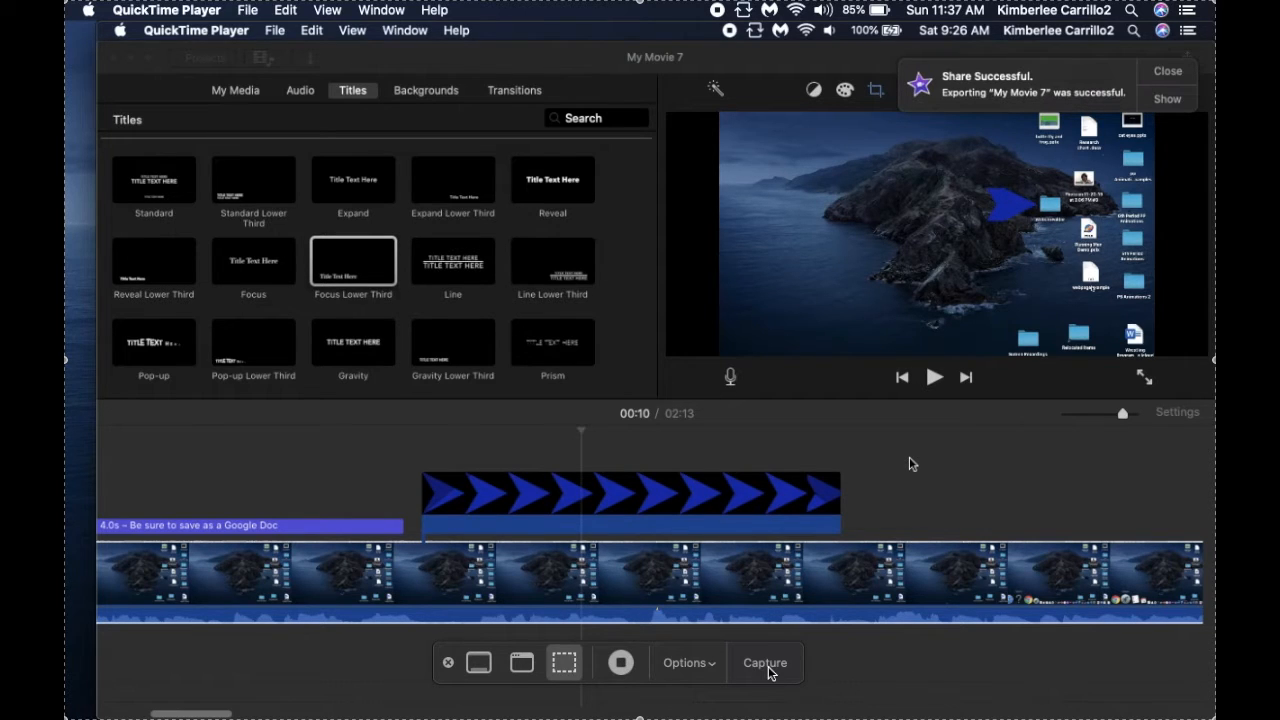
{"action": "left_click", "coordinate": [717, 14]}
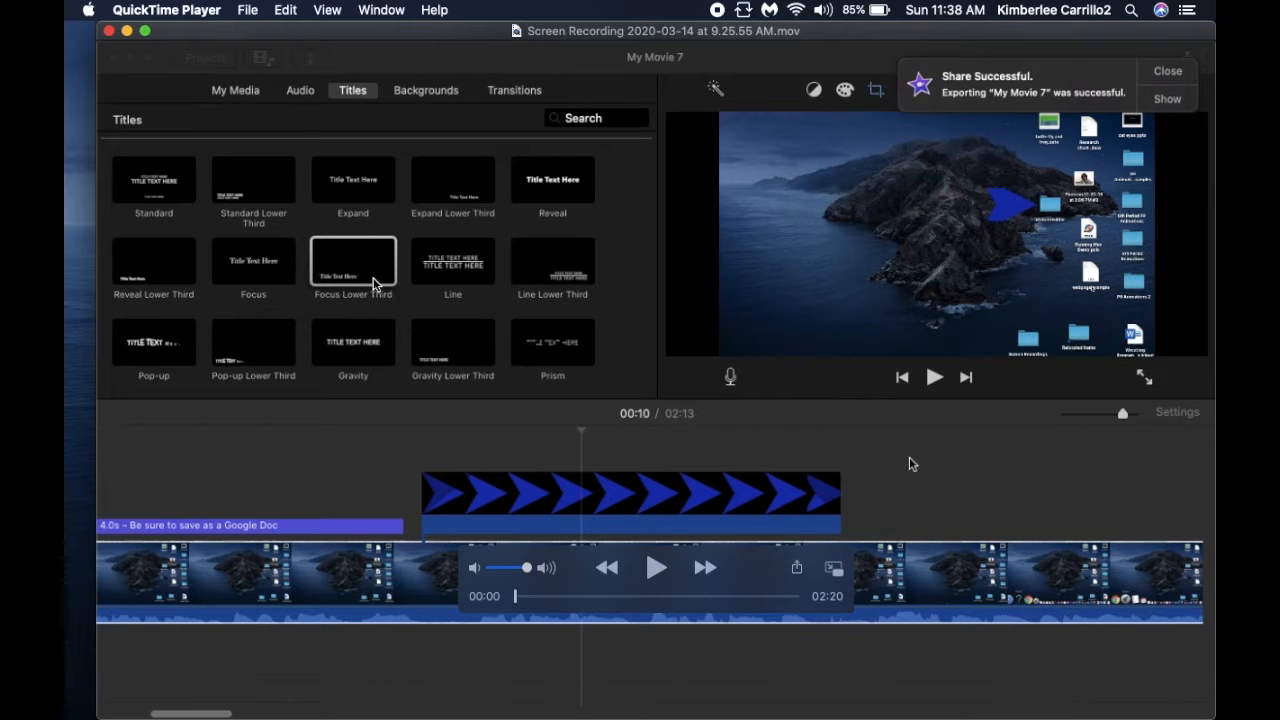
Shrink and reposition the recording's window, and save the recording as ReadingInstruction in the Screen Recordings folder
{"action": "left_click_drag", "start_coordinate": [98, 23], "coordinate": [223, 100]}
{"action": "left_click_drag", "start_coordinate": [555, 108], "coordinate": [555, 158]}
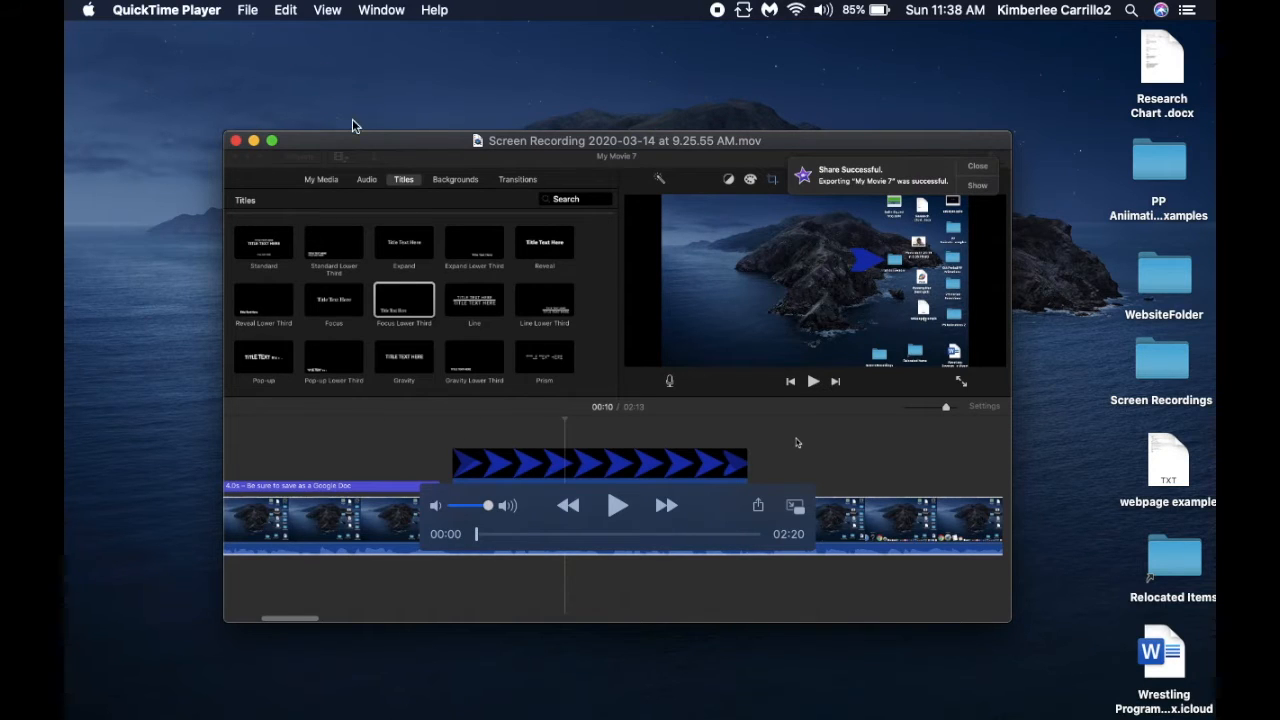
{"action": "left_click", "coordinate": [250, 12]}
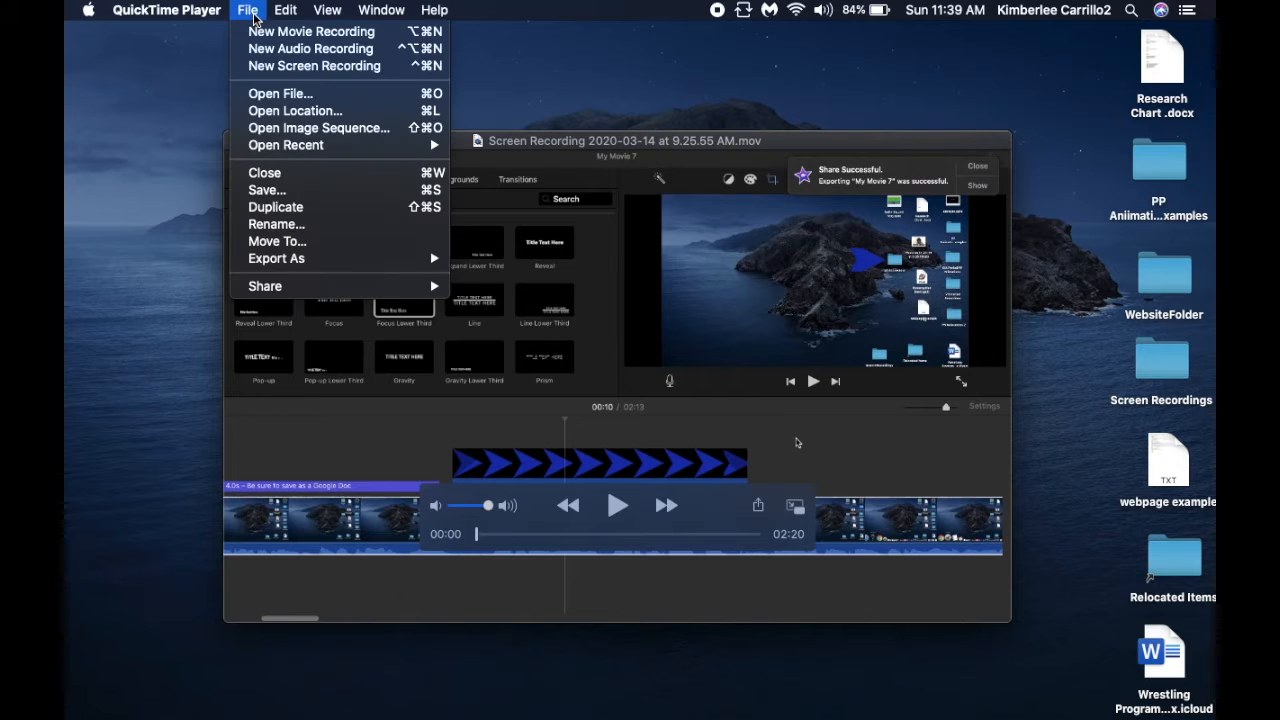
{"action": "left_click", "coordinate": [280, 191]}
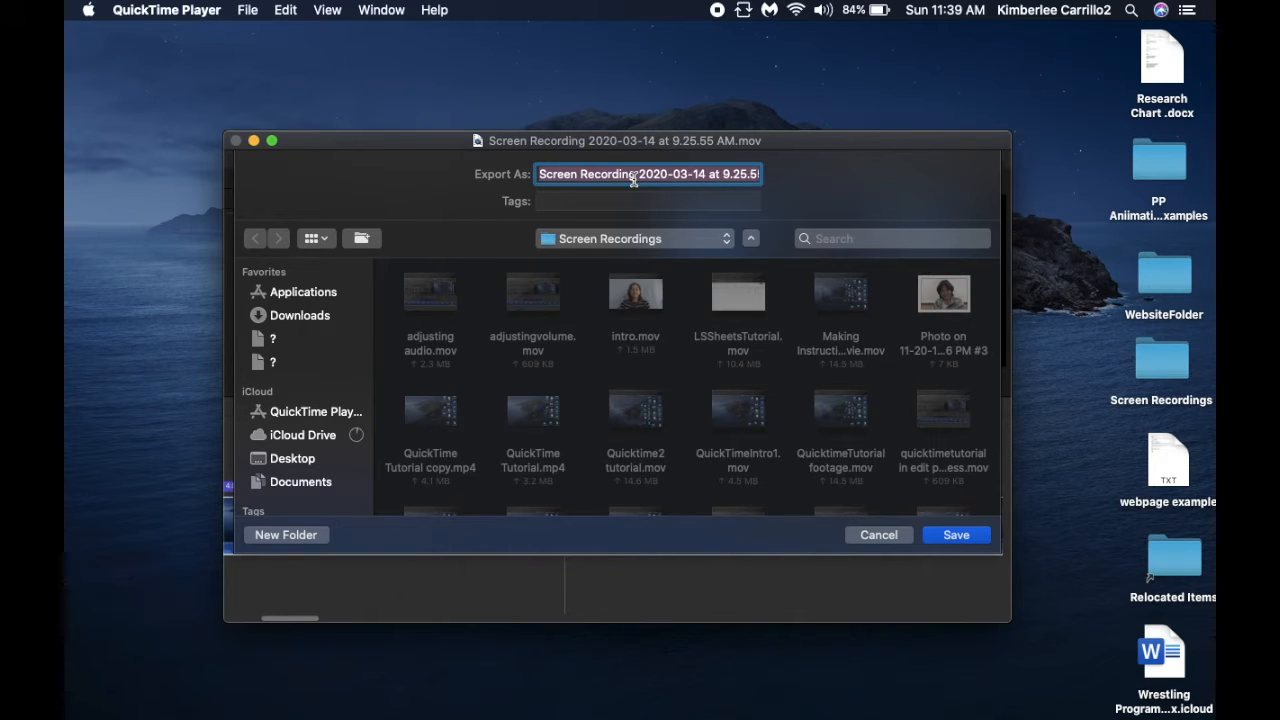
{"action": "type", "text": "ReadingInstruction"}
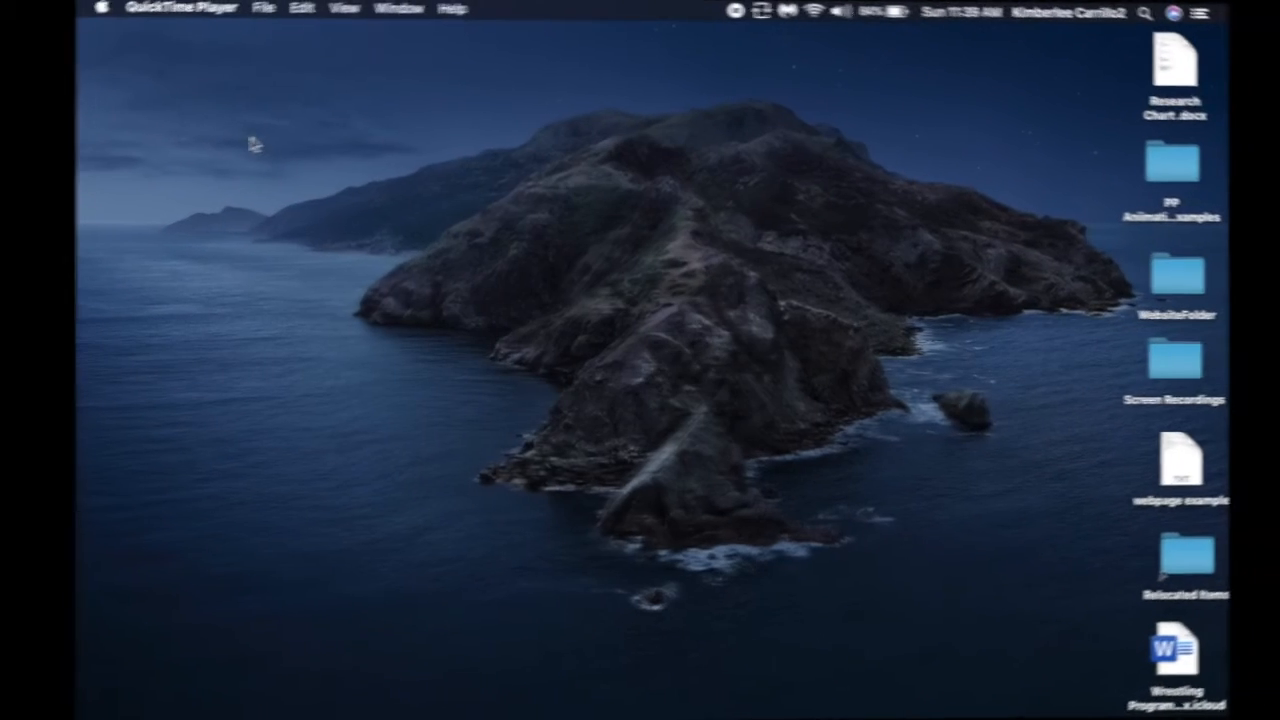
Switch to iMovie and create a new movie project in the New Mac Library
{"action": "mouse_move", "coordinate": [747, 717]}
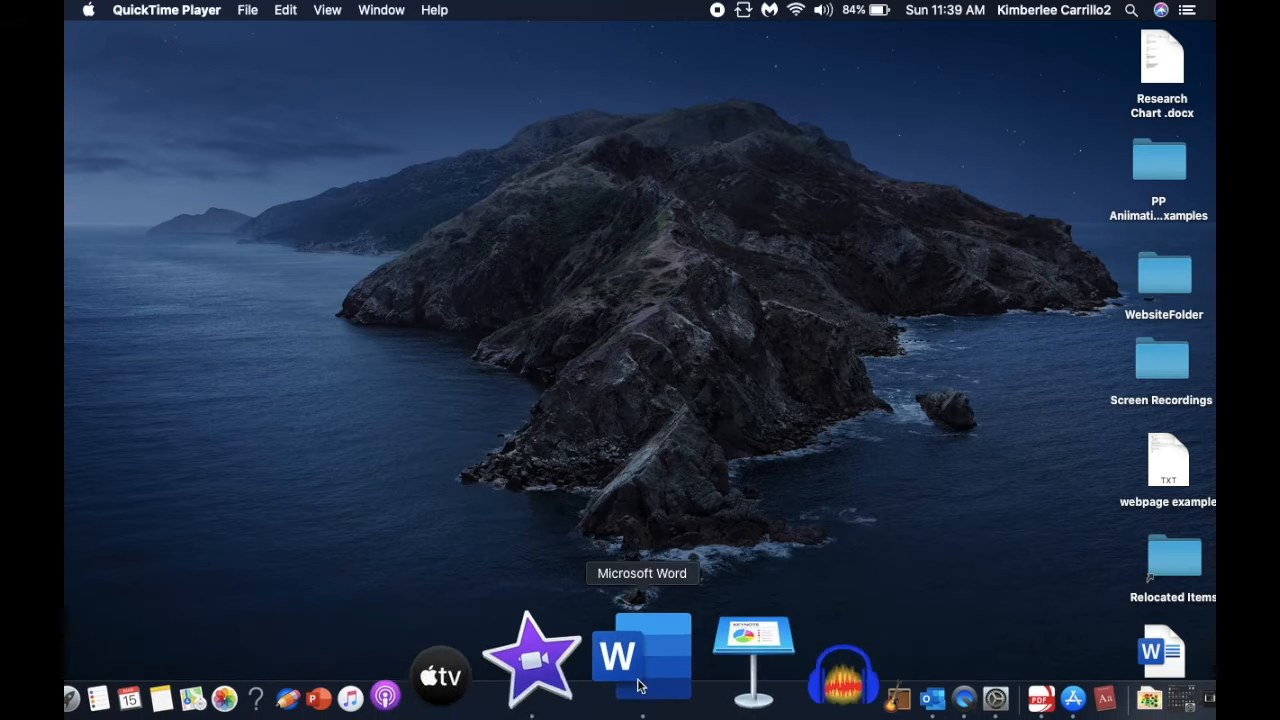
{"action": "left_click", "coordinate": [612, 664]}
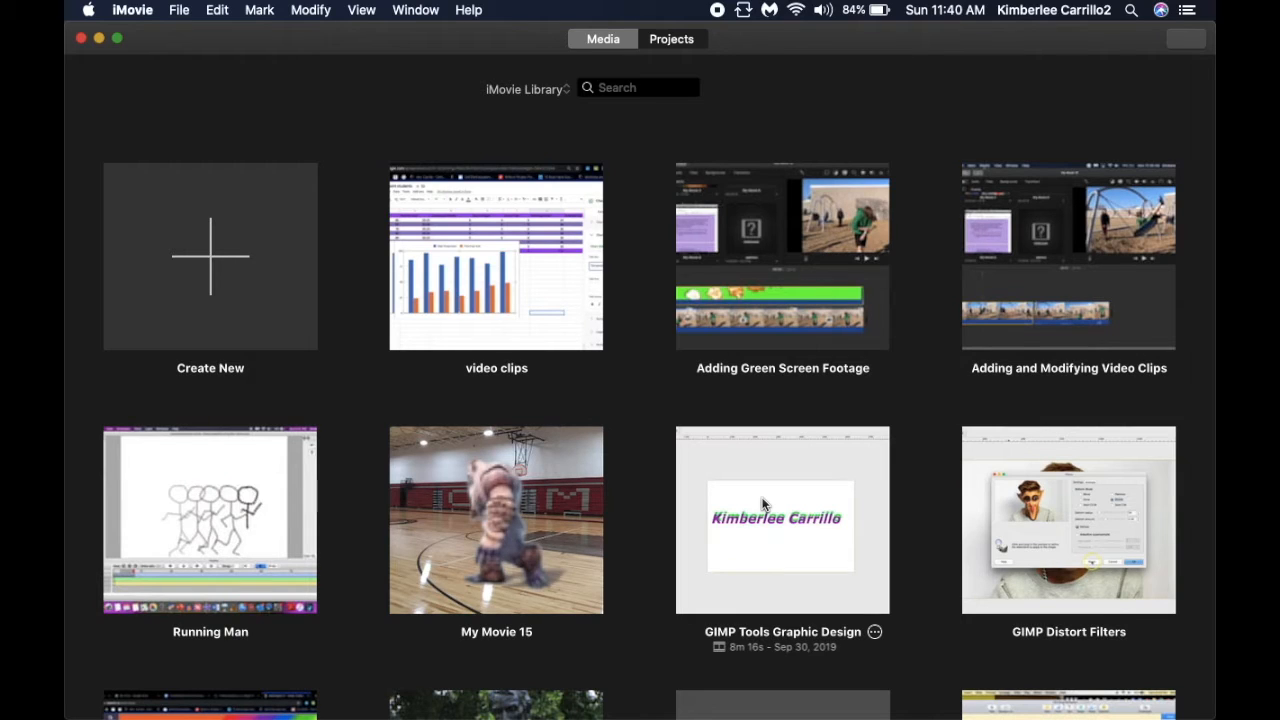
{"action": "left_click", "coordinate": [205, 258]}
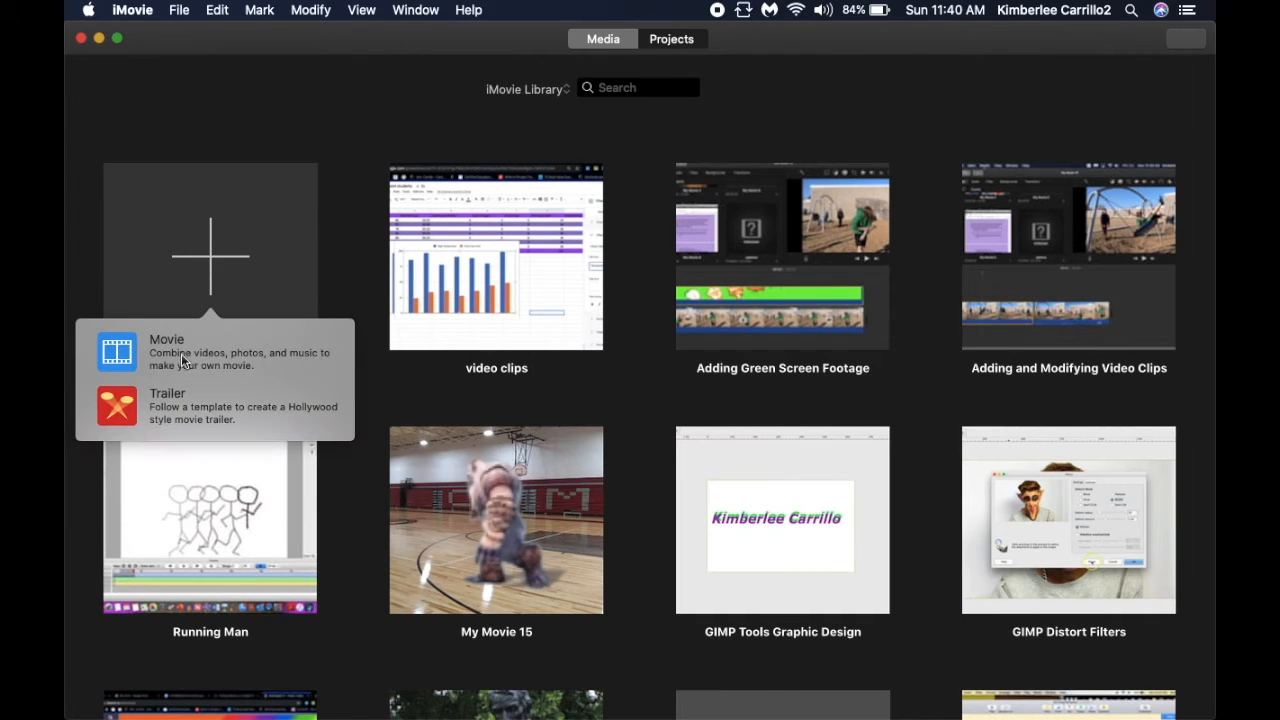
{"action": "left_click", "coordinate": [183, 360]}
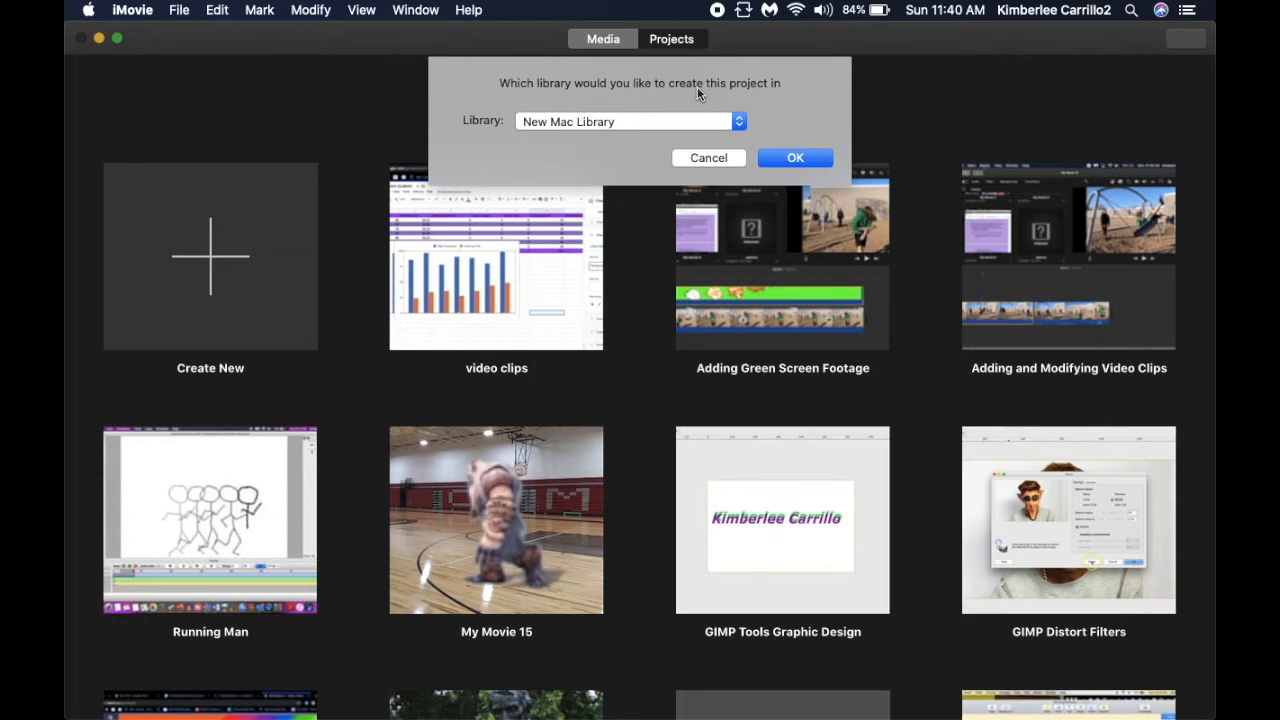
{"action": "left_click", "coordinate": [797, 160]}
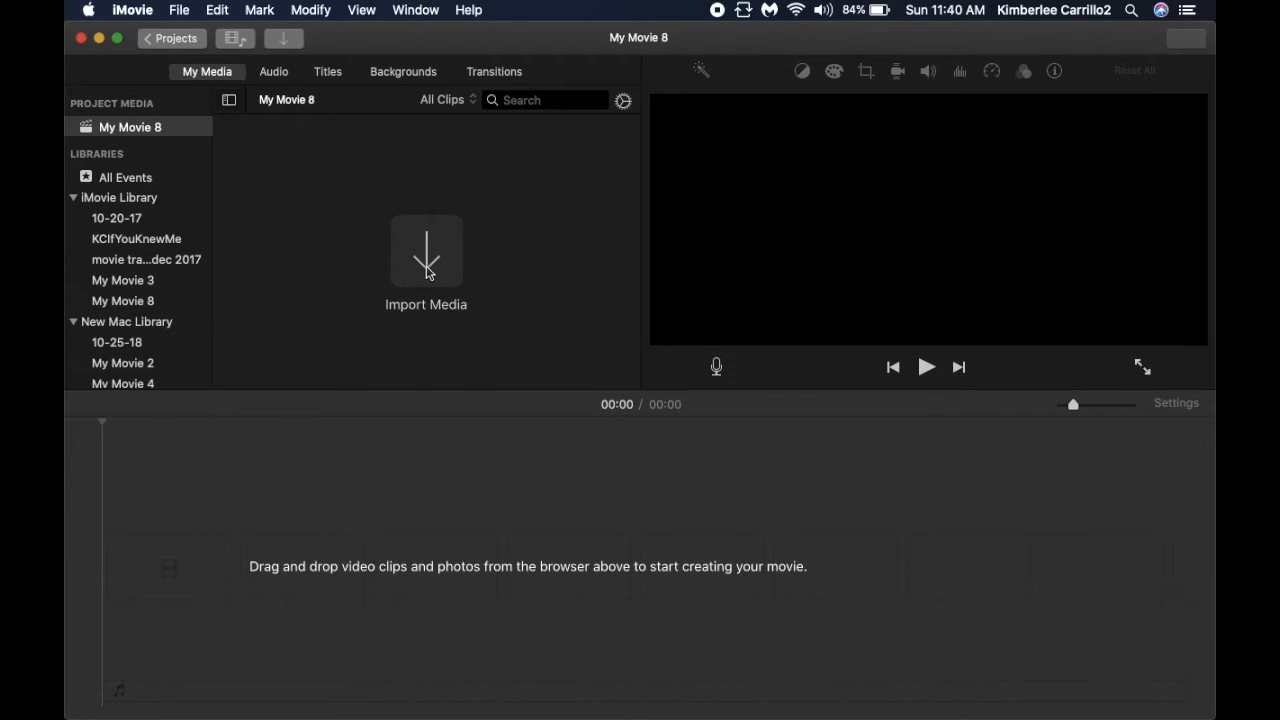
Import ReadingInstruction.mov from the Macintosh HD into the project media
{"action": "left_click", "coordinate": [427, 252]}
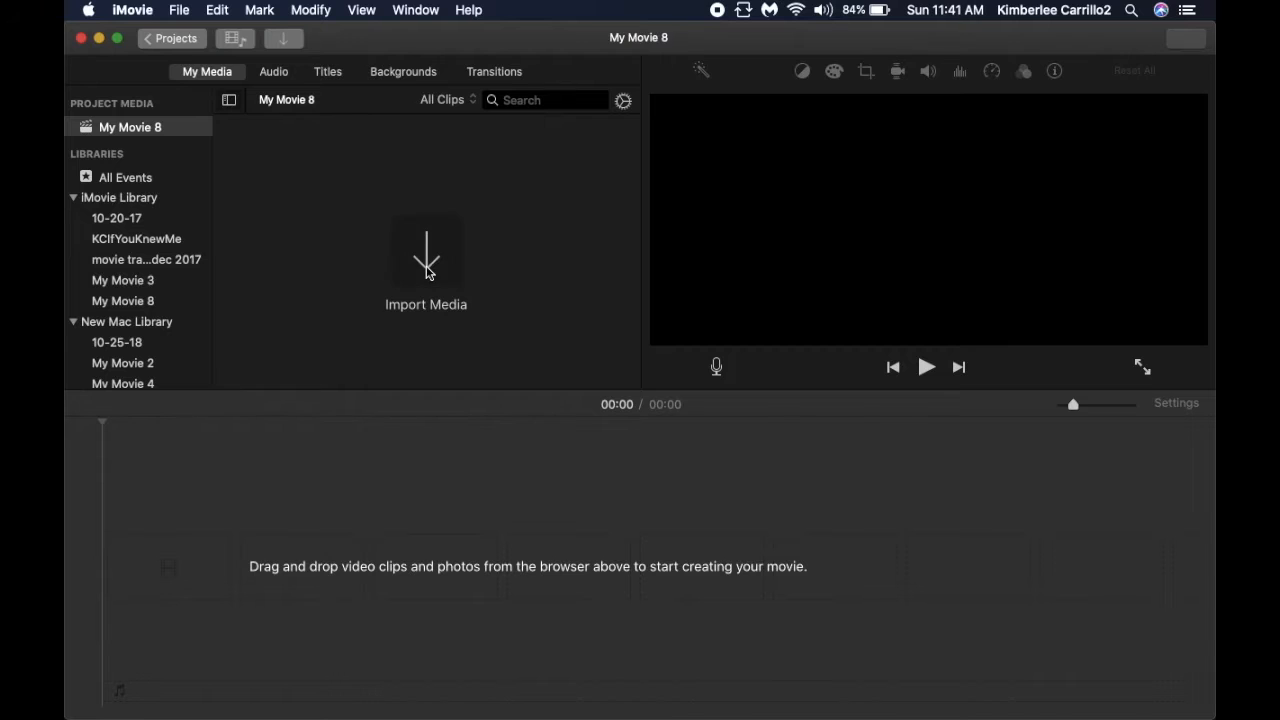
{"action": "scroll", "coordinate": [560, 600], "scroll_direction": "down", "scroll_amount": 5}
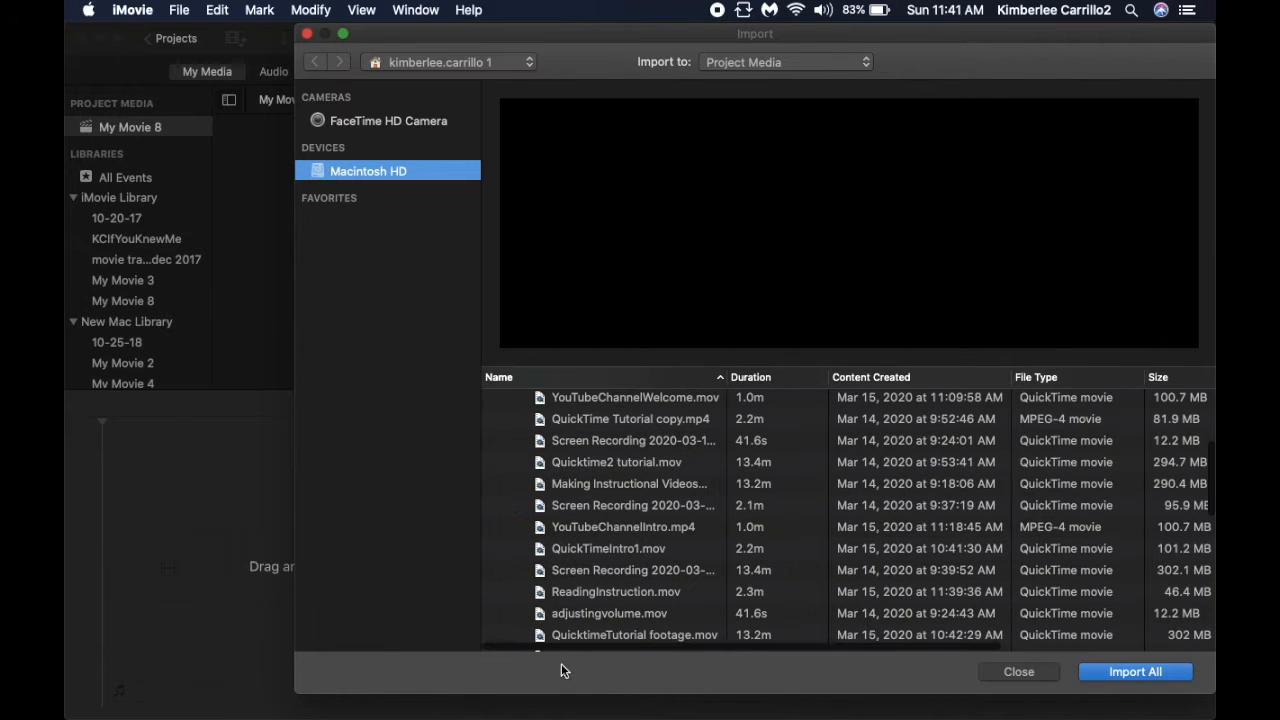
{"action": "left_click", "coordinate": [605, 593]}
{"action": "left_click", "coordinate": [1145, 676]}
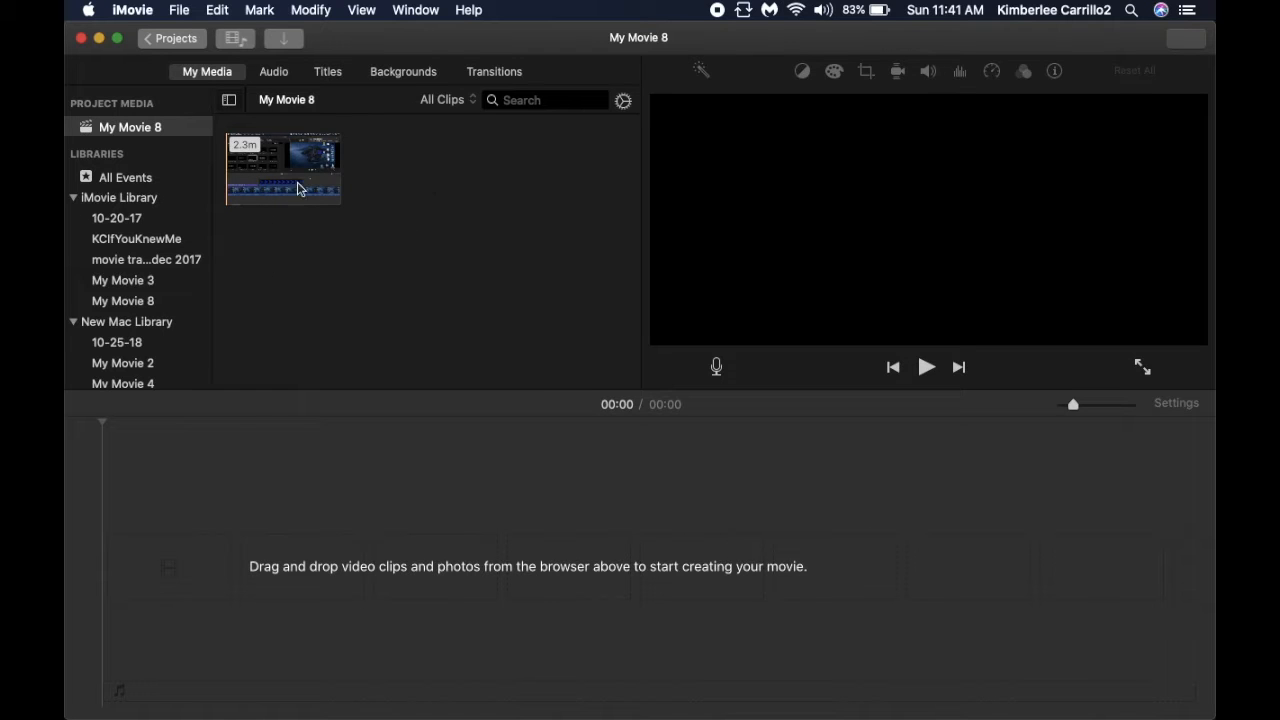
Place the imported clip on the timeline and enlarge the timeline's clip display for editing
{"action": "left_click_drag", "start_coordinate": [285, 176], "coordinate": [155, 509]}
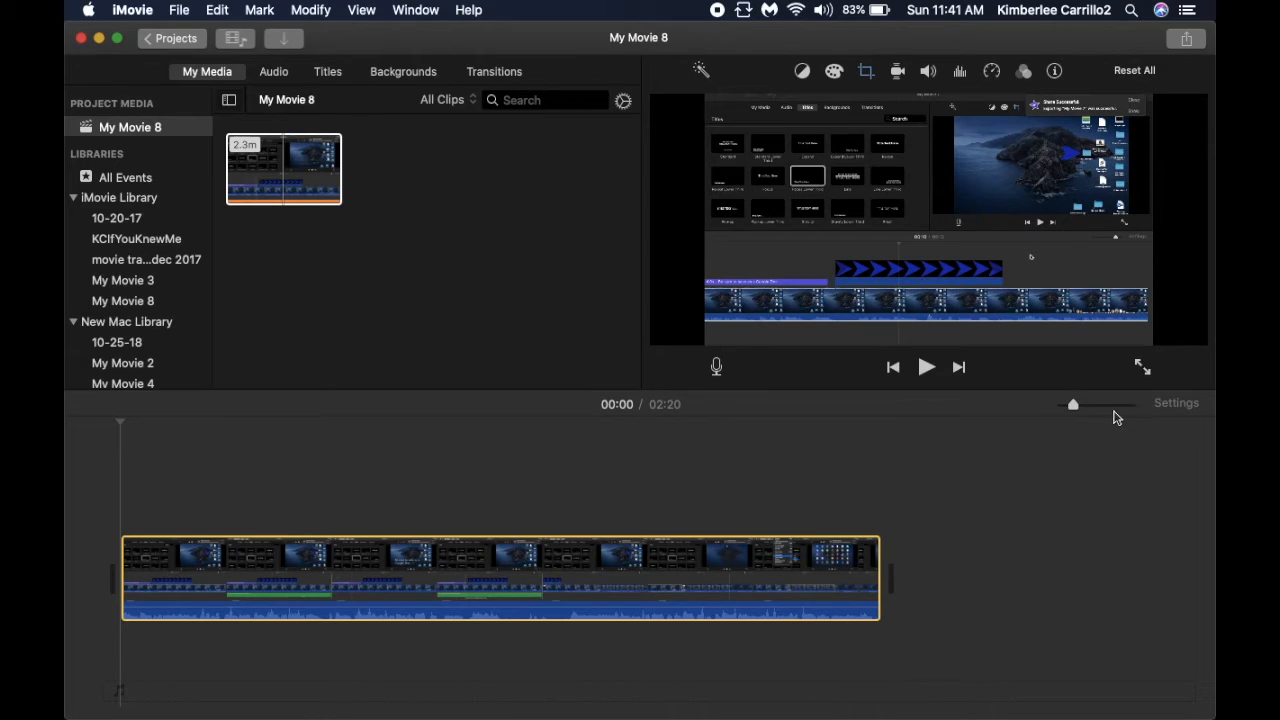
{"action": "mouse_move", "coordinate": [1072, 405]}
{"action": "left_mouse_down"}
{"action": "mouse_move", "coordinate": [1110, 405]}
{"action": "mouse_move", "coordinate": [1087, 409]}
{"action": "left_mouse_up"}
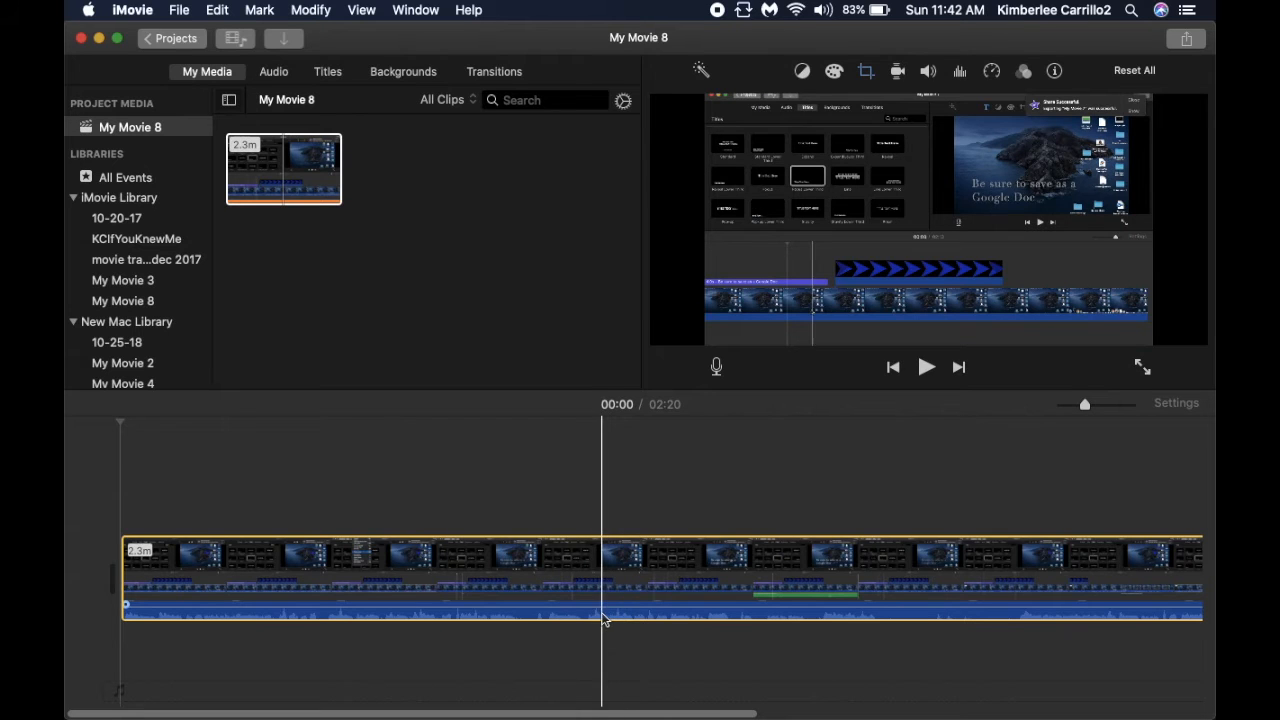
{"action": "left_click_drag", "start_coordinate": [1085, 405], "coordinate": [1113, 406]}
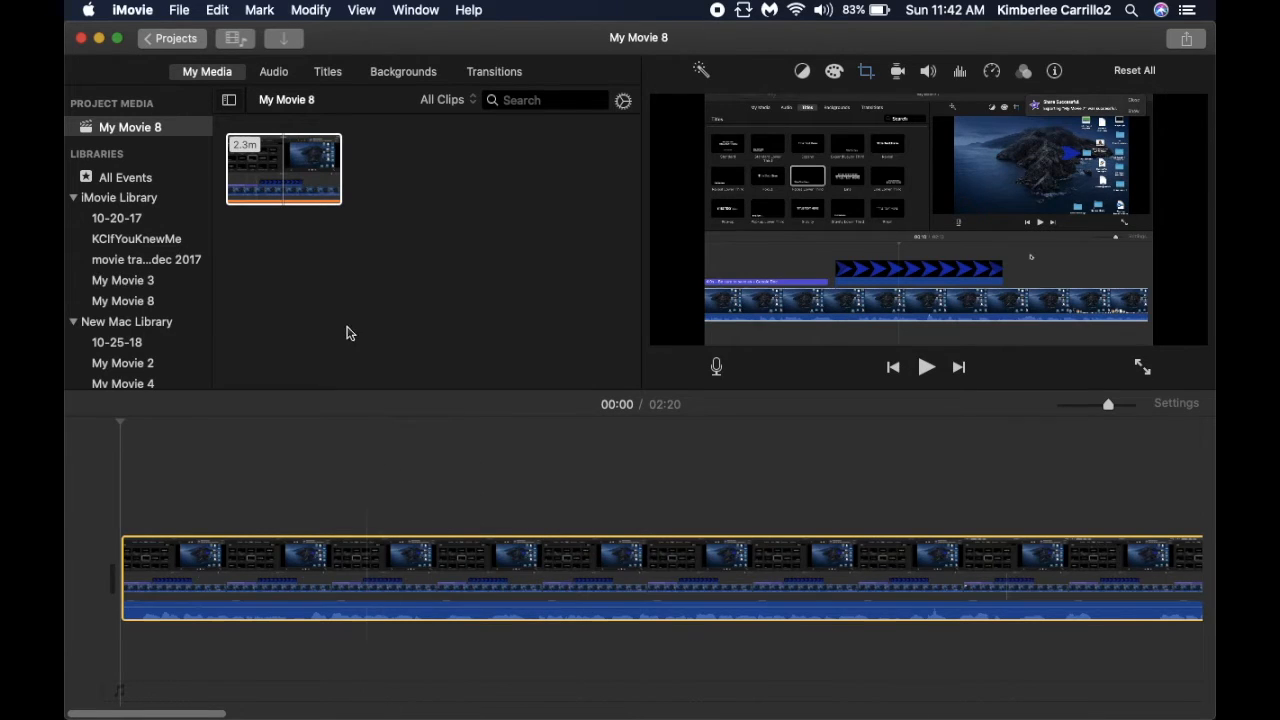
Add the Line title at the start of the timeline, before the screen recording clip
{"action": "left_click", "coordinate": [329, 80]}
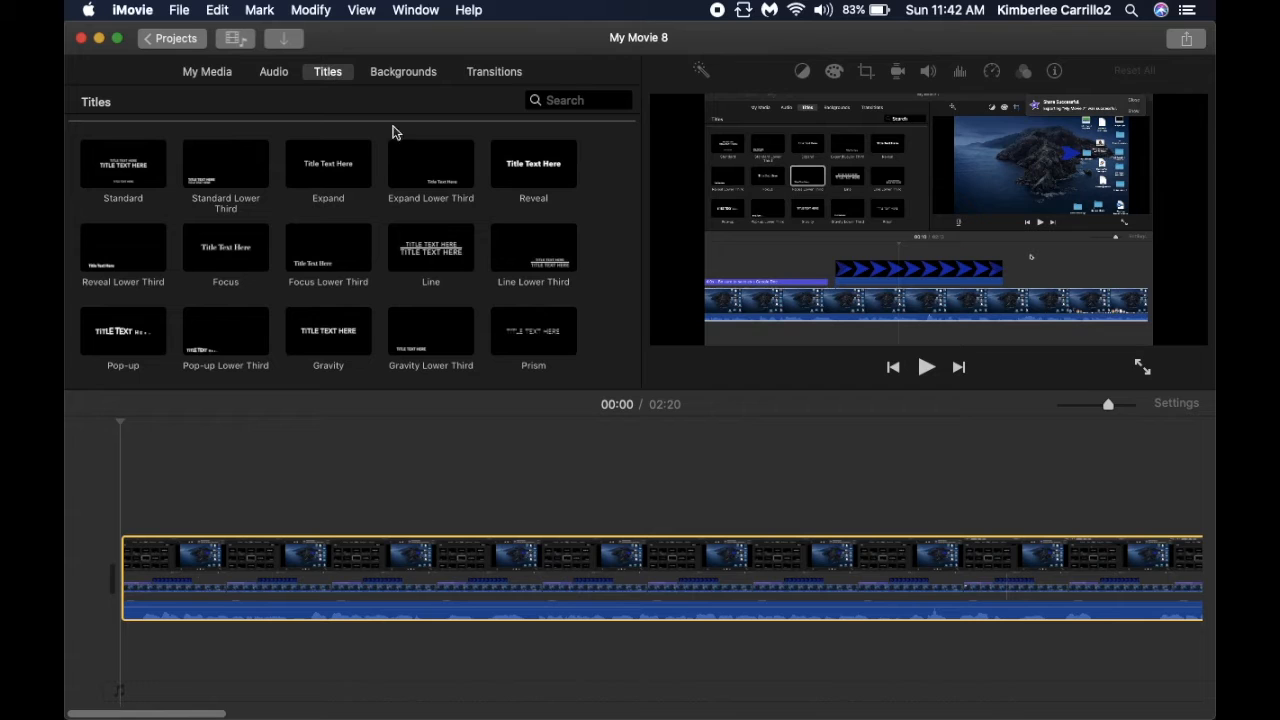
{"action": "scroll", "coordinate": [383, 257], "scroll_direction": "down", "scroll_amount": 5}
{"action": "scroll", "coordinate": [383, 257], "scroll_direction": "down", "scroll_amount": 5}
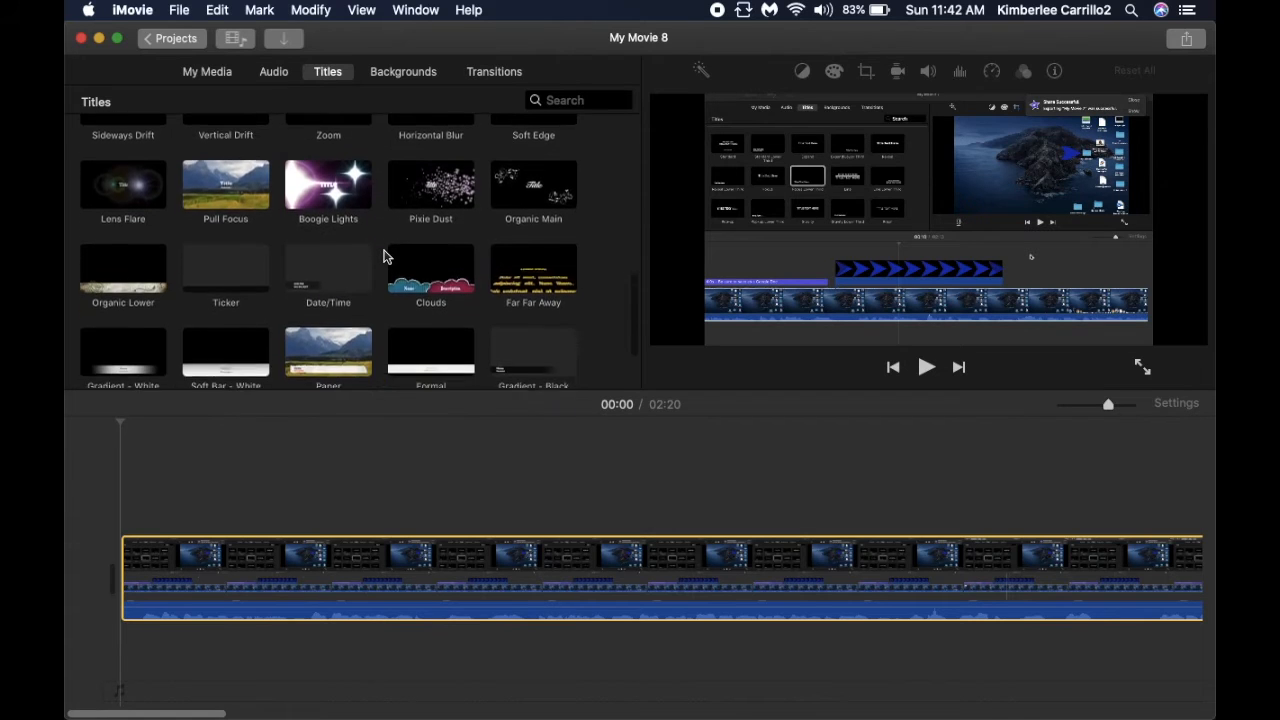
{"action": "scroll", "coordinate": [383, 257], "scroll_direction": "up", "scroll_amount": 9}
{"action": "scroll", "coordinate": [383, 257], "scroll_direction": "up", "scroll_amount": 2}
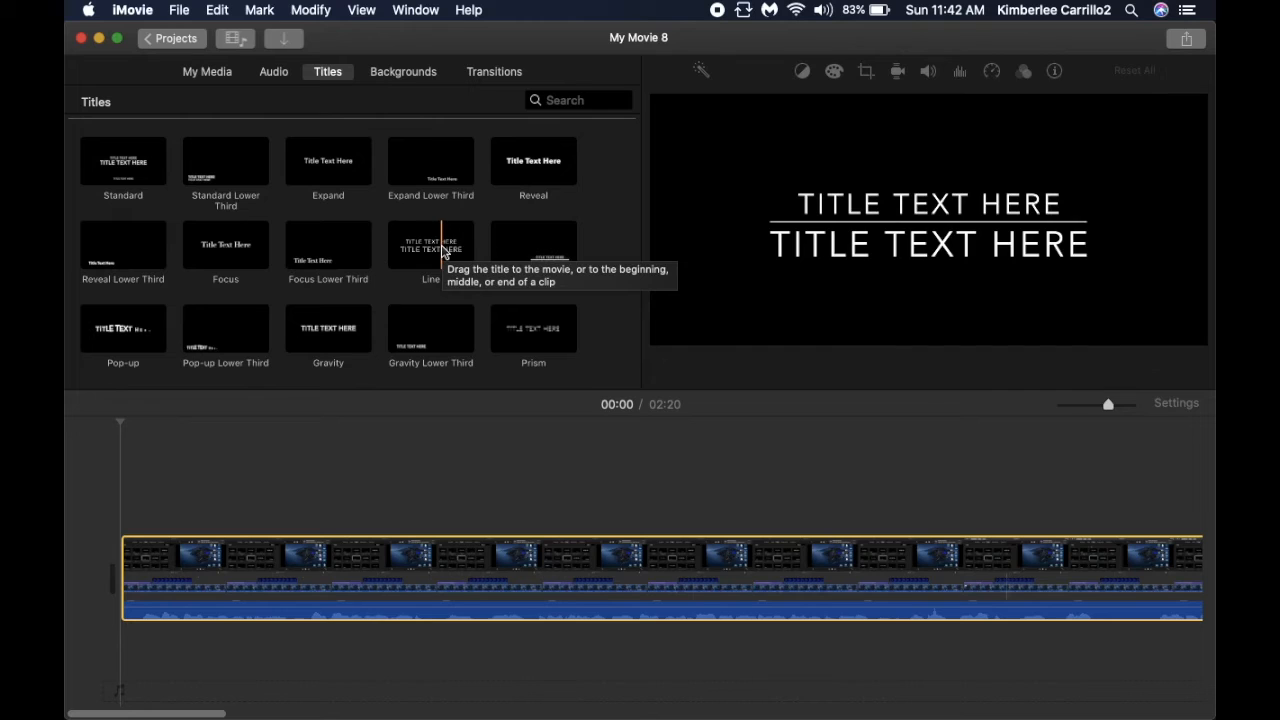
{"action": "left_click", "coordinate": [443, 251]}
{"action": "left_click_drag", "start_coordinate": [443, 251], "coordinate": [97, 580]}
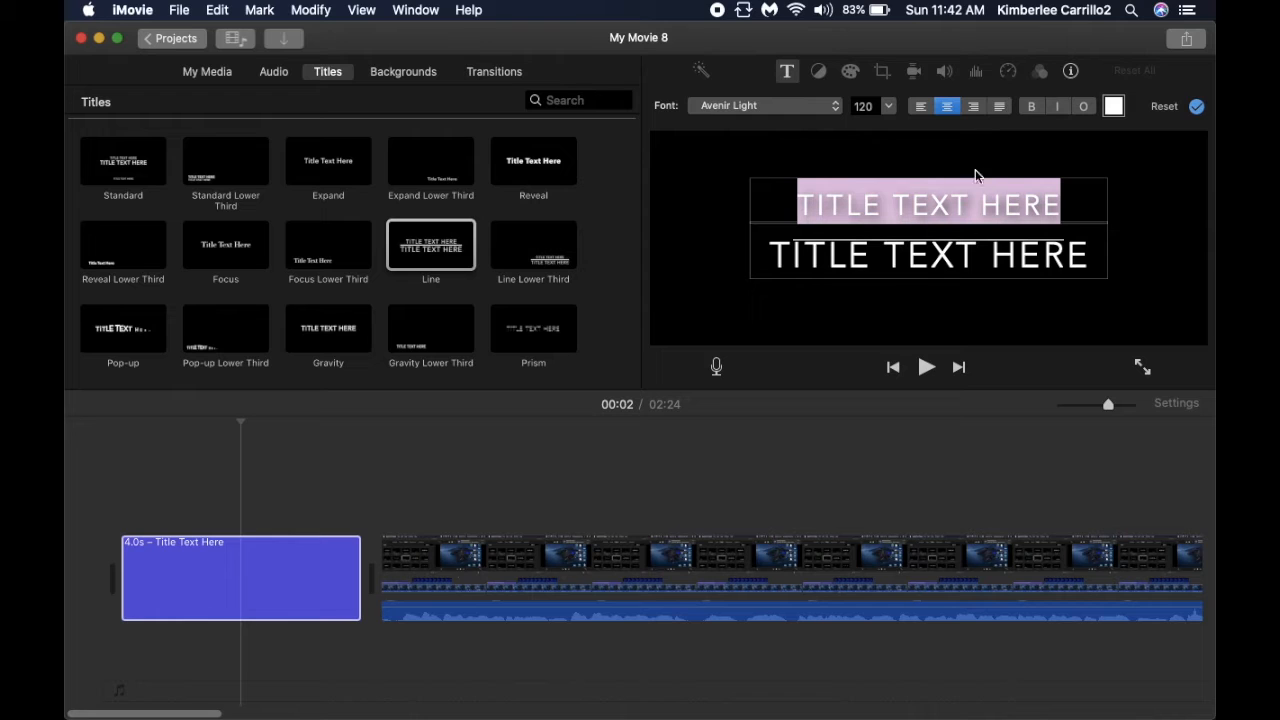
Set the title's first line to Noteworthy Bold at size 80 and open its text colour picker
{"action": "left_click", "coordinate": [834, 107]}
{"action": "scroll", "coordinate": [725, 480], "scroll_direction": "down", "scroll_amount": 3}
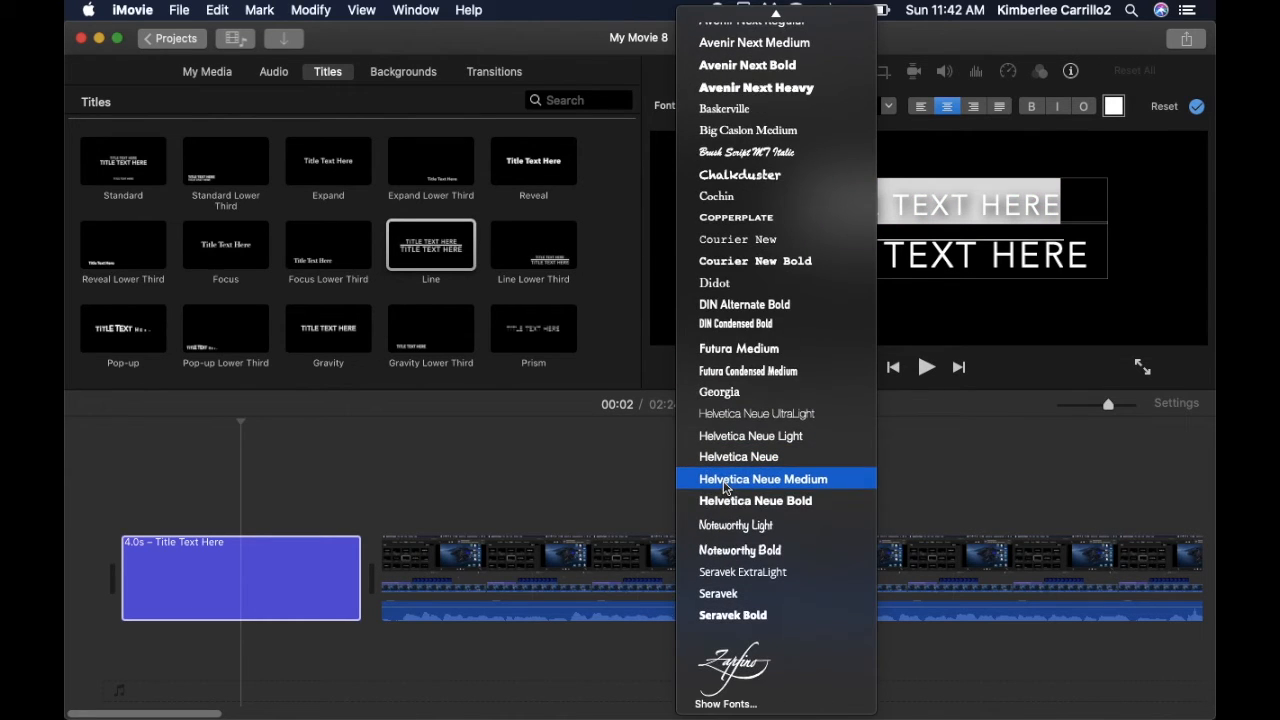
{"action": "left_click", "coordinate": [713, 560]}
{"action": "left_click", "coordinate": [890, 107]}
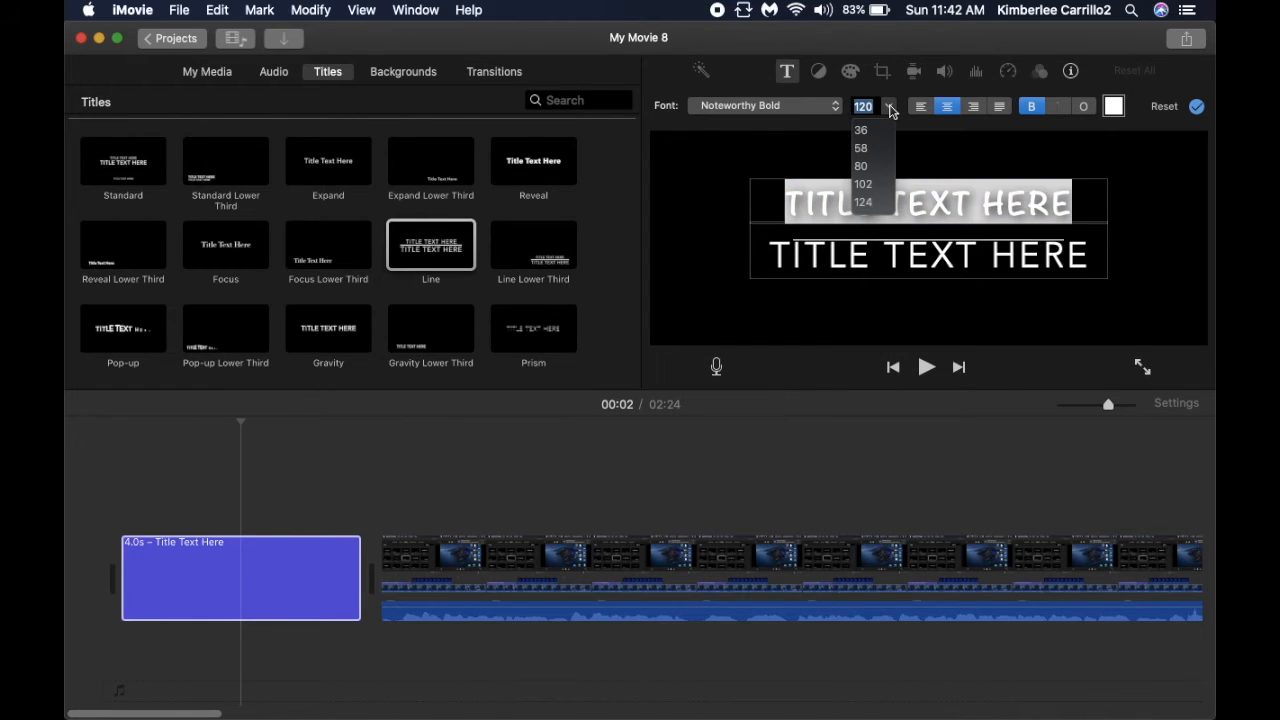
{"action": "left_click", "coordinate": [866, 166]}
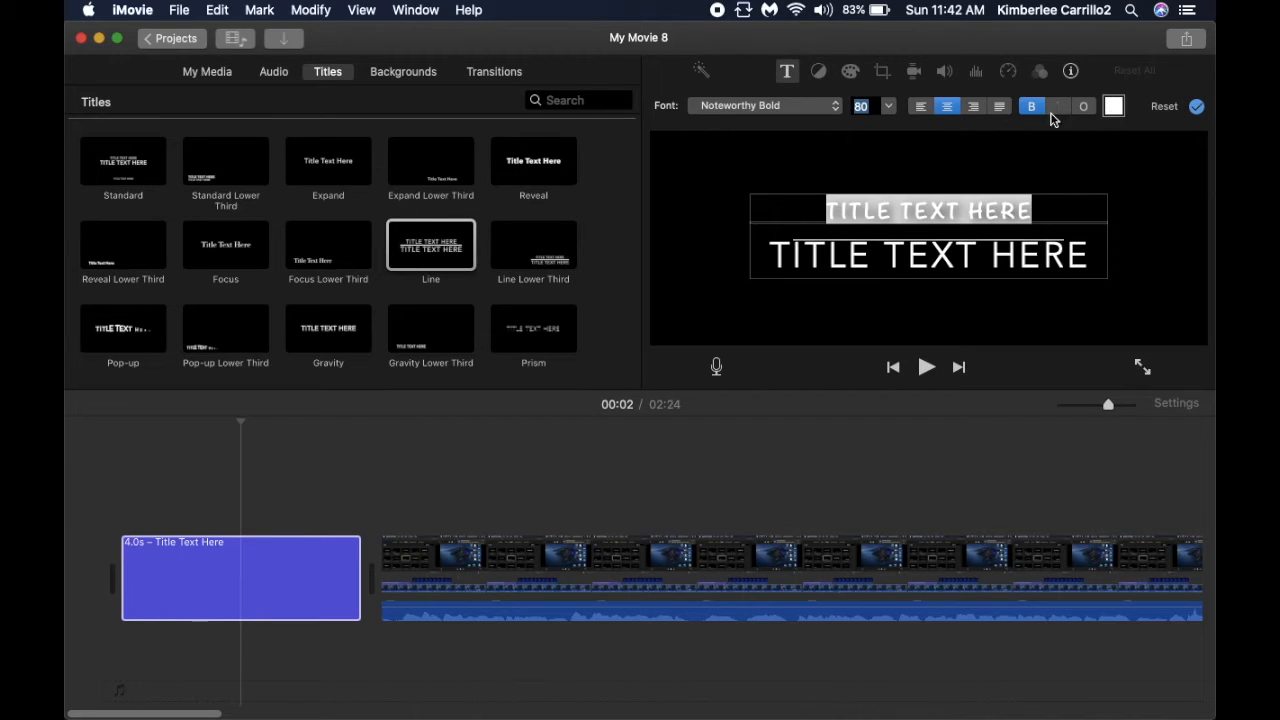
{"action": "left_click", "coordinate": [1113, 107]}
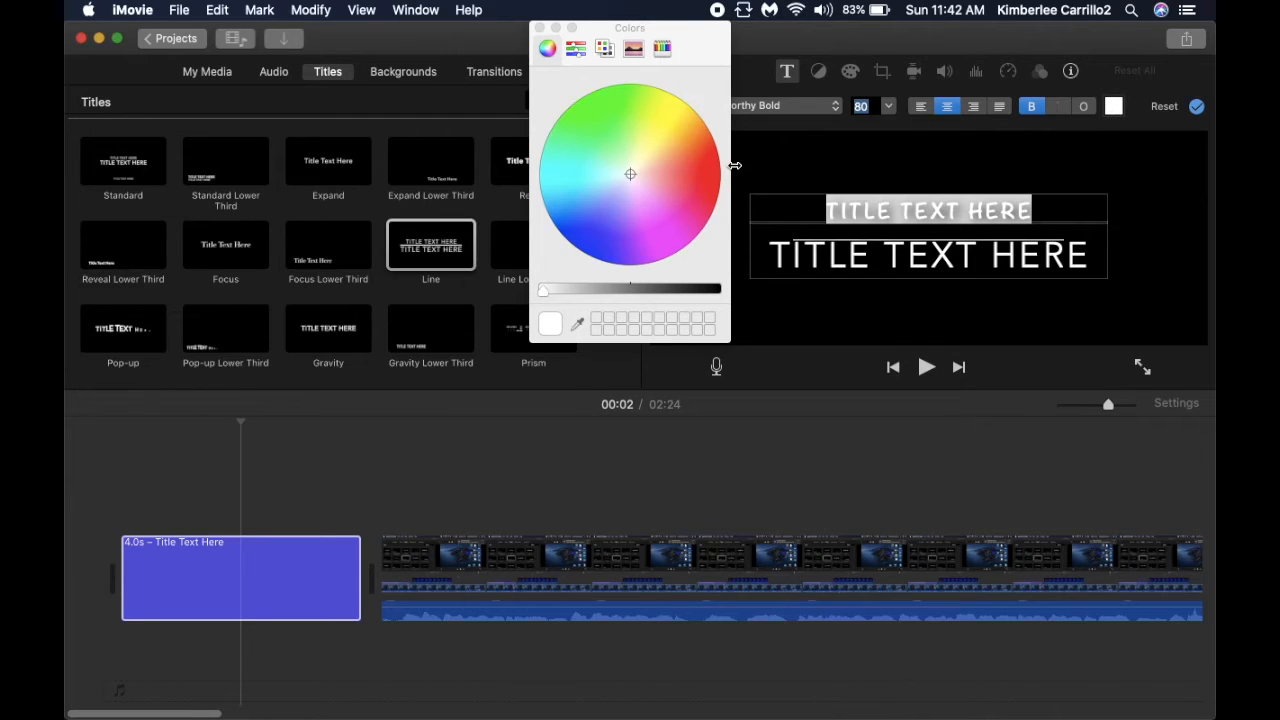
Replace the title's first line with "STORY ELEMENTS"
{"action": "left_click", "coordinate": [1049, 211]}
{"action": "left_click_drag", "start_coordinate": [1041, 212], "coordinate": [807, 210]}
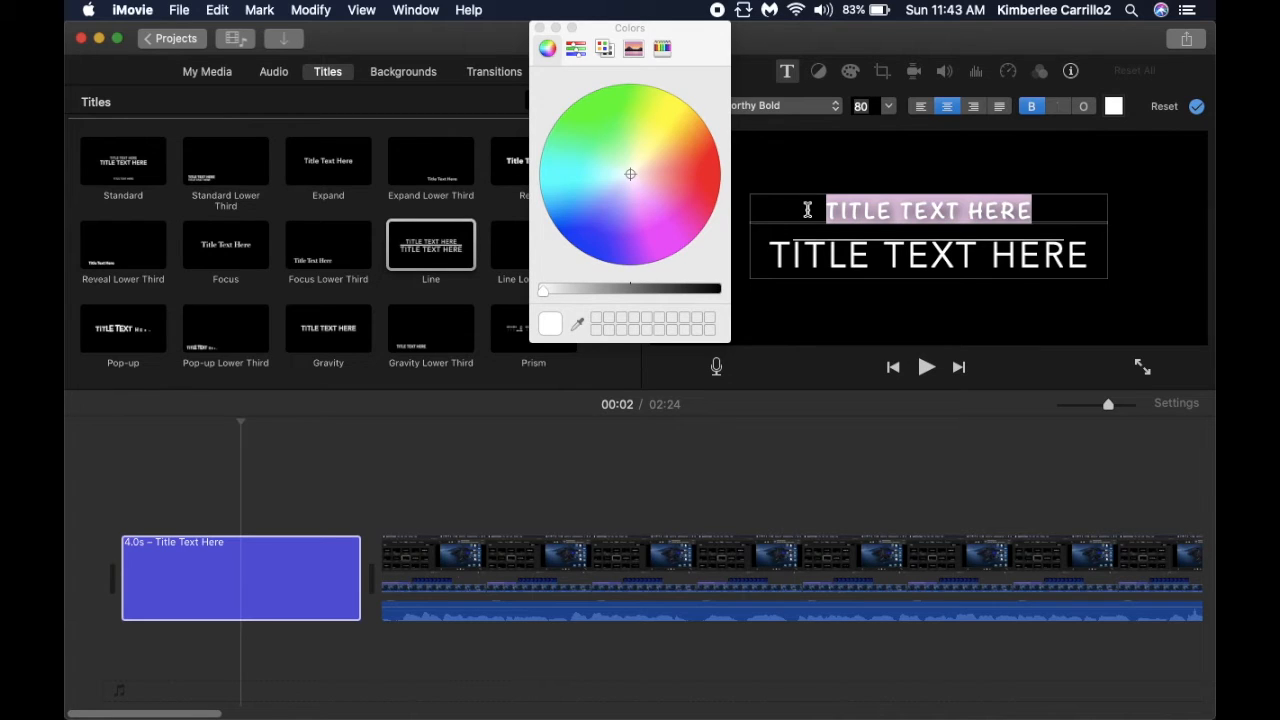
{"action": "type", "text": "STORY ELEMENTS"}
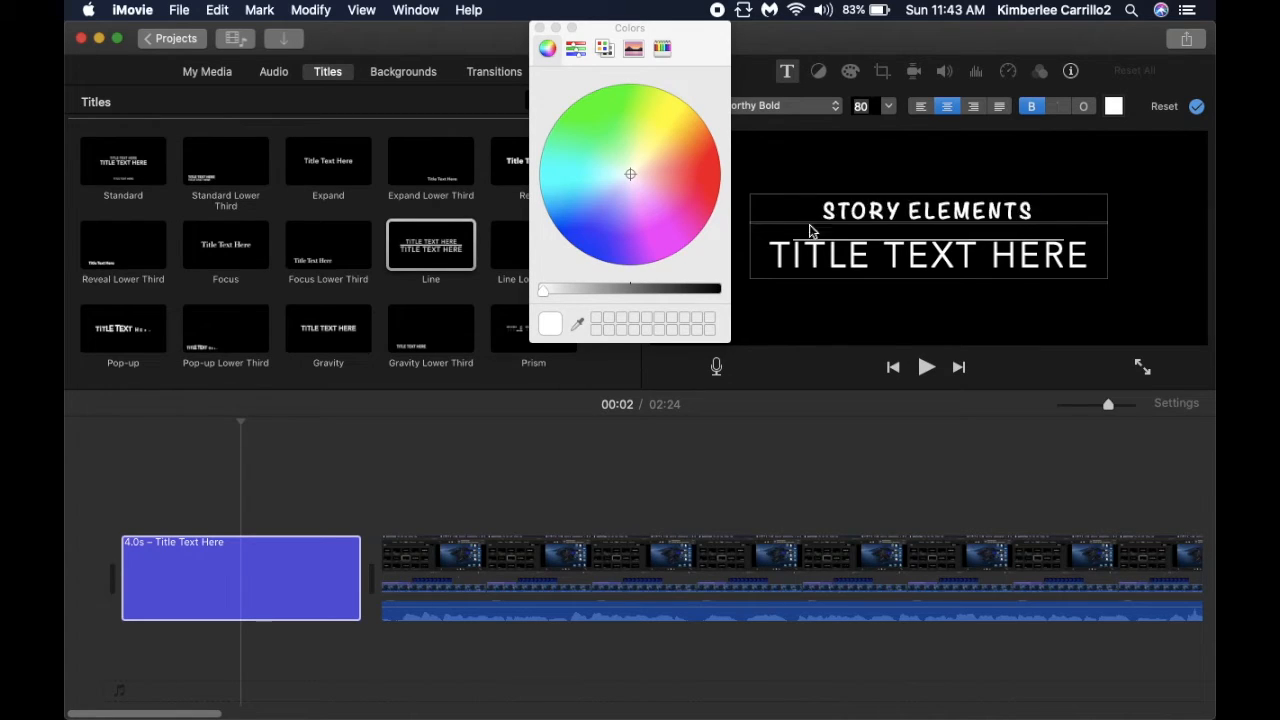
Replace the title's second line with "TEST REVIEW" and set its font to Noteworthy Bold
{"action": "left_click", "coordinate": [1086, 251]}
{"action": "left_click_drag", "start_coordinate": [1086, 251], "coordinate": [758, 261]}
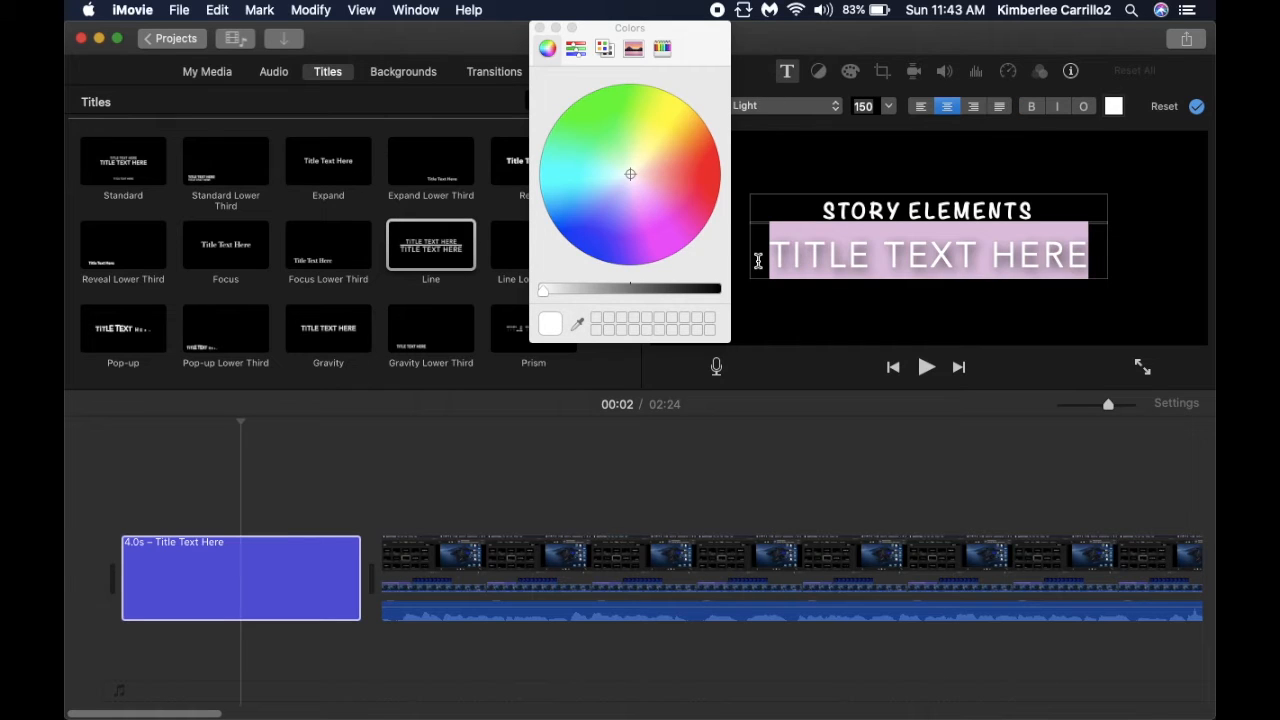
{"action": "type", "text": "TEST REVIEW"}
{"action": "key", "text": "super+a"}
{"action": "left_click", "coordinate": [836, 106]}
{"action": "left_click", "coordinate": [720, 628]}
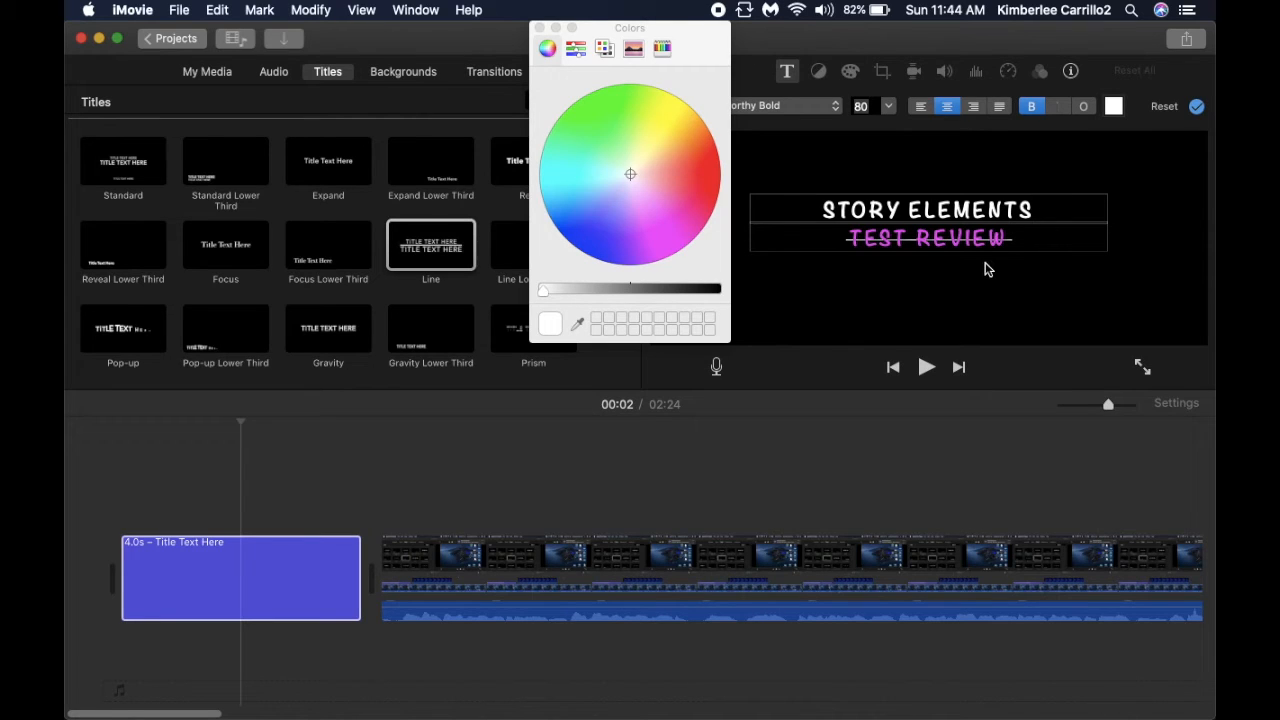
Close the title's colour picker and add a Page Curl Right transition between the title and the screen recording clip
{"action": "left_click", "coordinate": [947, 297]}
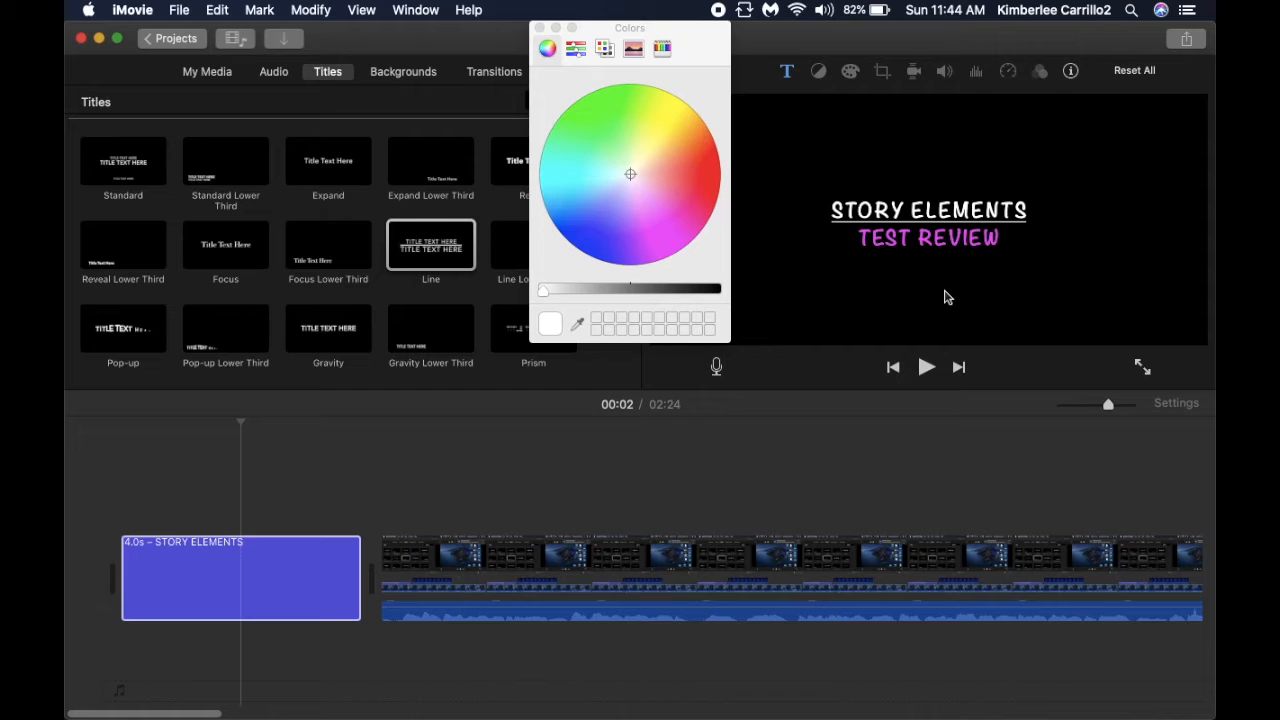
{"action": "left_click", "coordinate": [540, 29]}
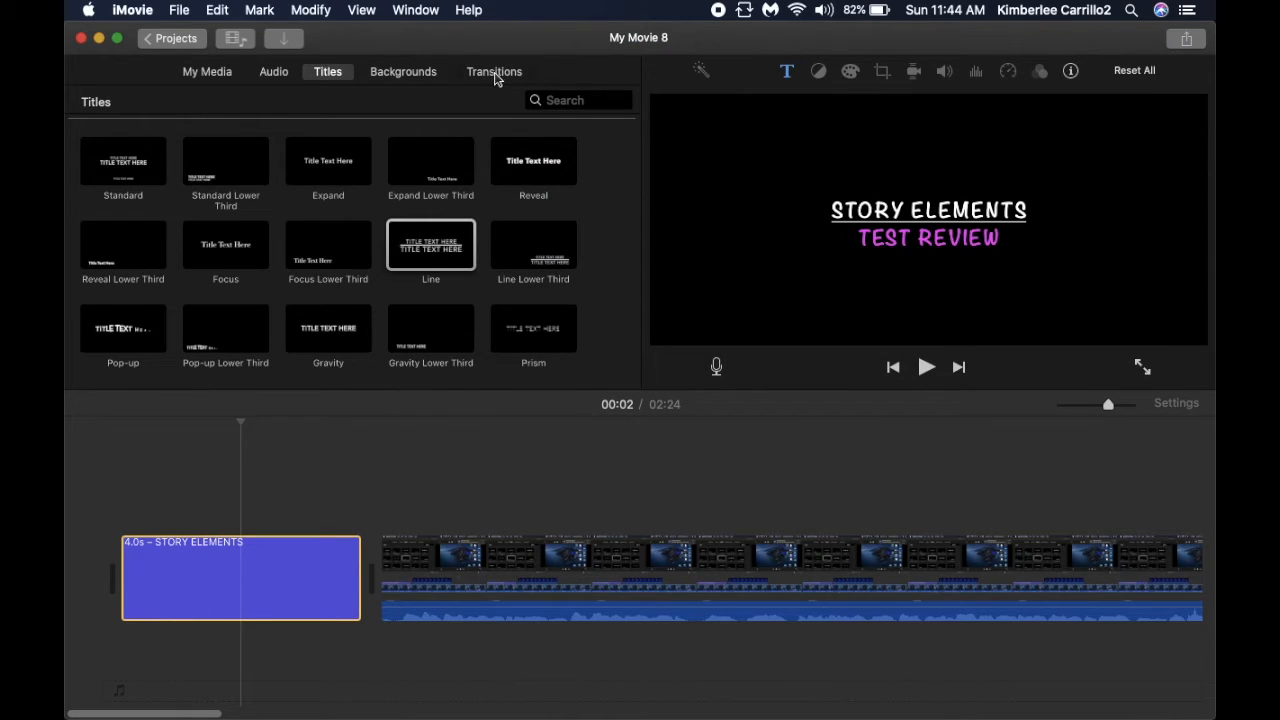
{"action": "left_click", "coordinate": [495, 73]}
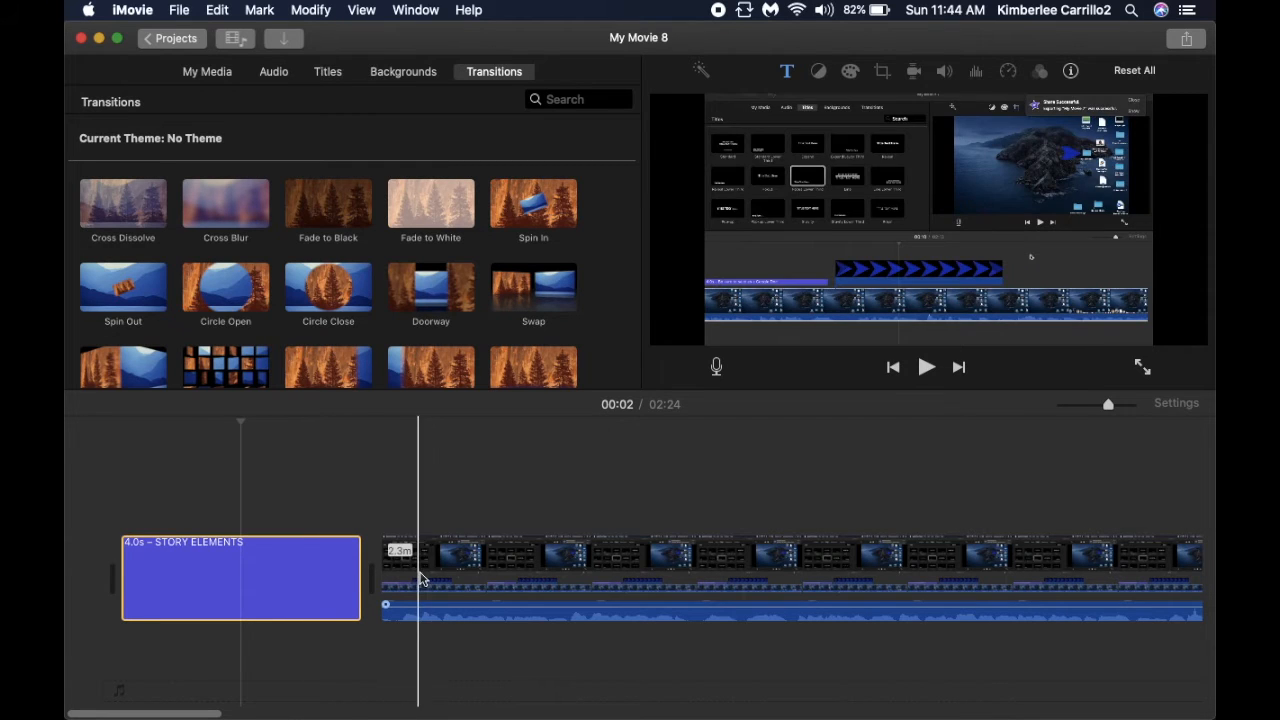
{"action": "scroll", "coordinate": [460, 318], "scroll_direction": "down", "scroll_amount": 4}
{"action": "left_click_drag", "start_coordinate": [225, 335], "coordinate": [316, 582]}
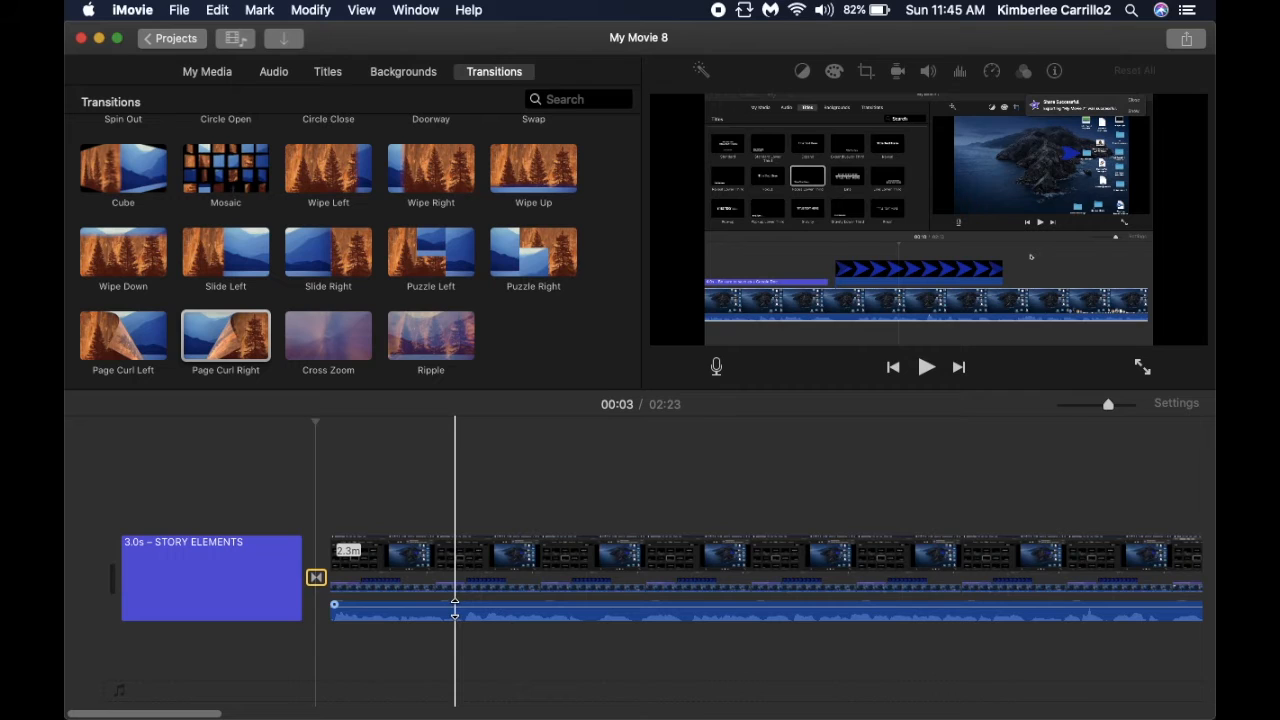
Raise the screen recording clip's audio volume slightly and set its crop style to Fit
{"action": "left_click_drag", "start_coordinate": [451, 607], "coordinate": [450, 600]}
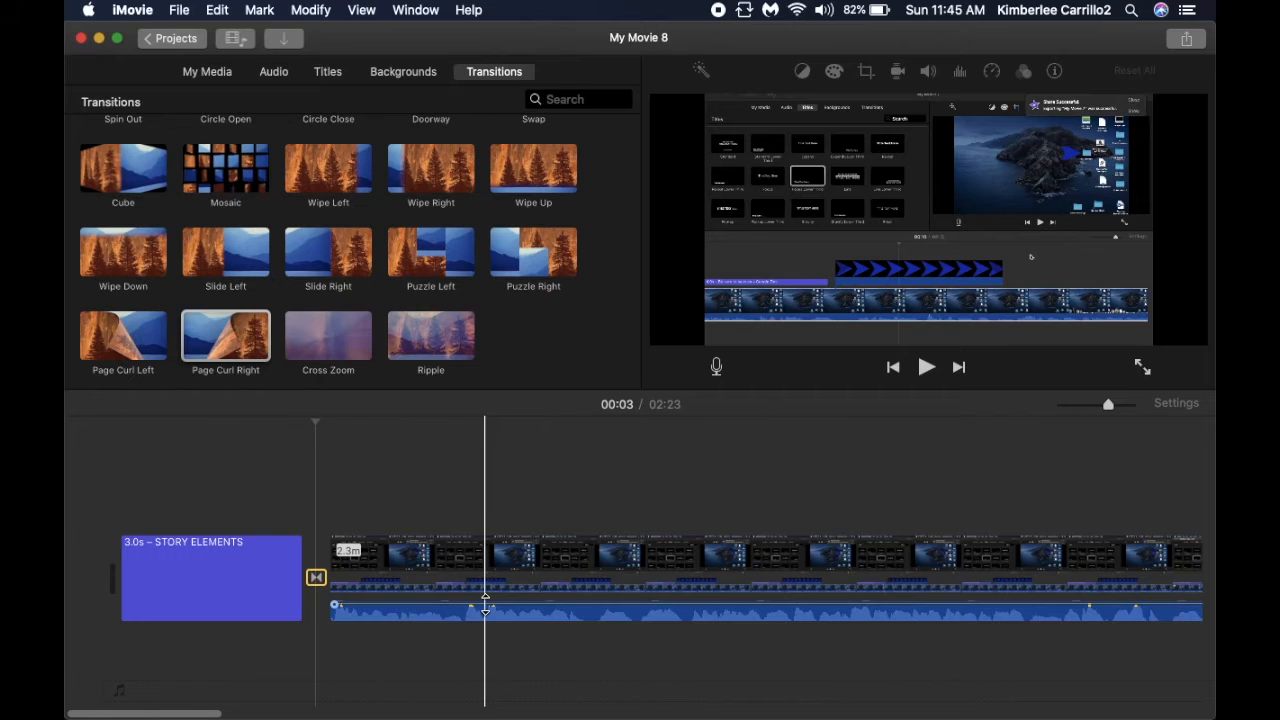
{"action": "left_click", "coordinate": [688, 575]}
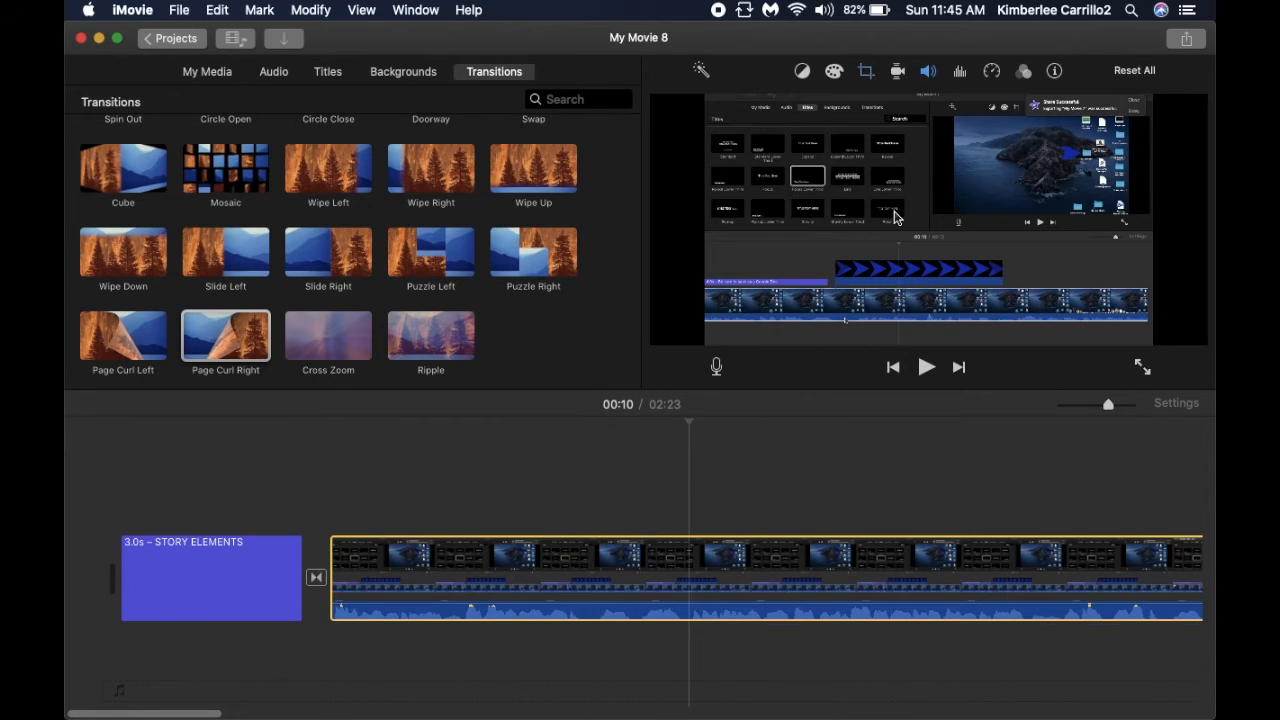
{"action": "left_click", "coordinate": [867, 76]}
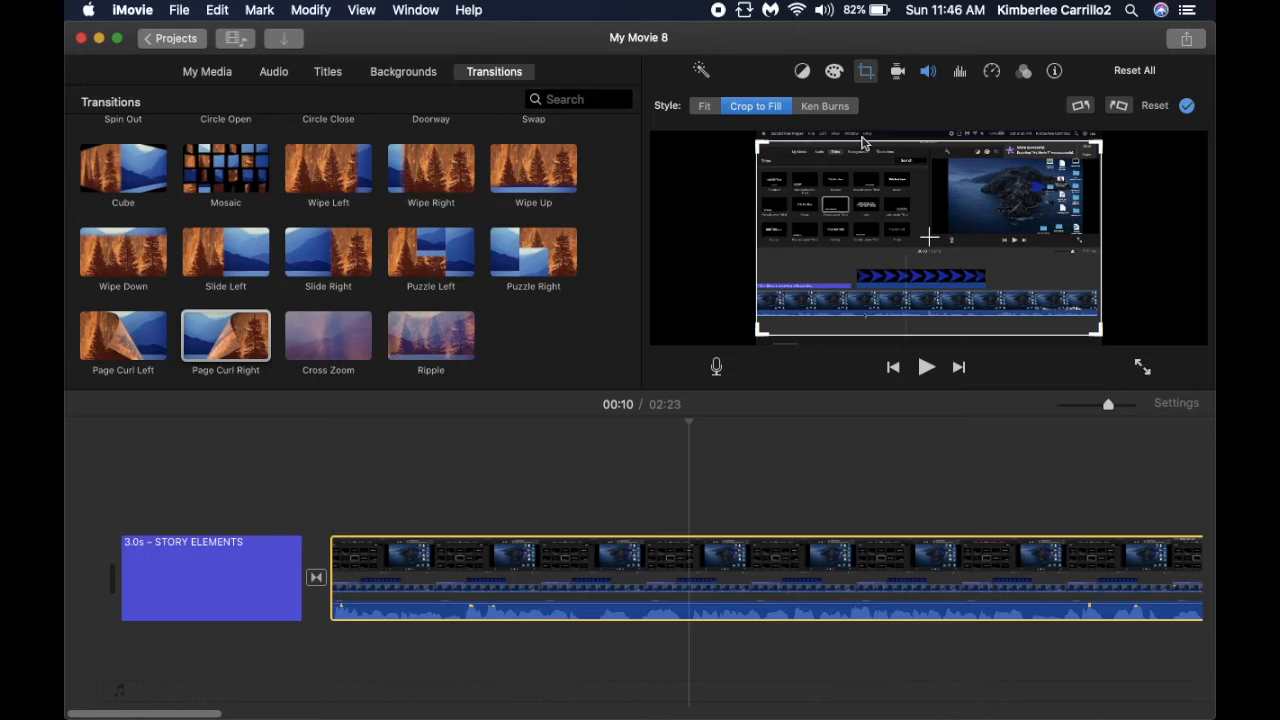
{"action": "left_click", "coordinate": [704, 106]}
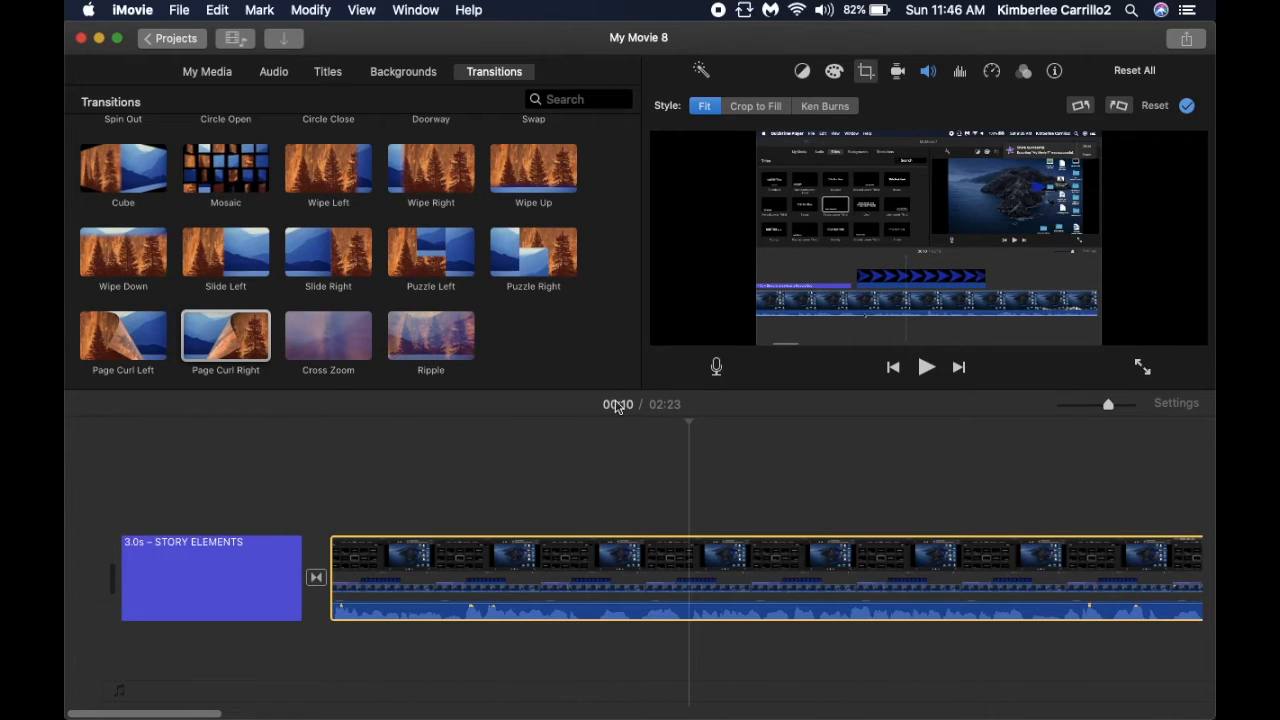
Split the screen recording clip near its start, at 00:05 on the timeline
{"action": "left_click", "coordinate": [333, 538]}
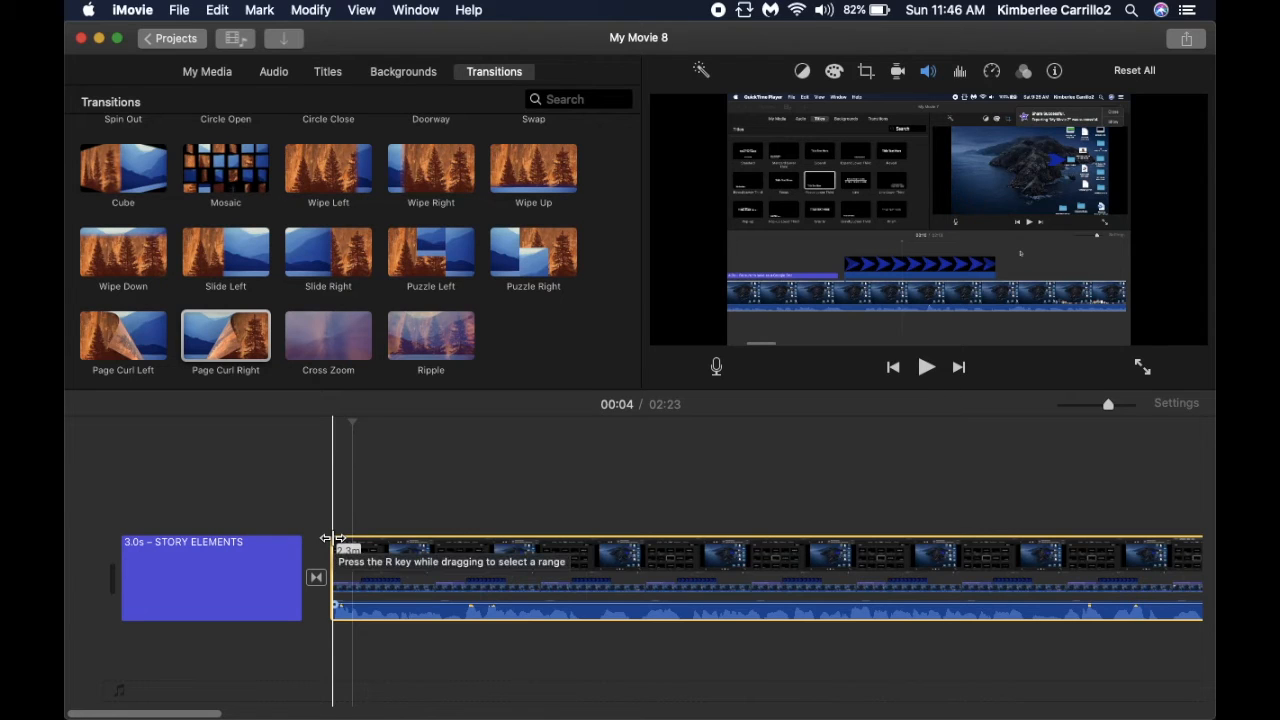
{"action": "left_click", "coordinate": [383, 597]}
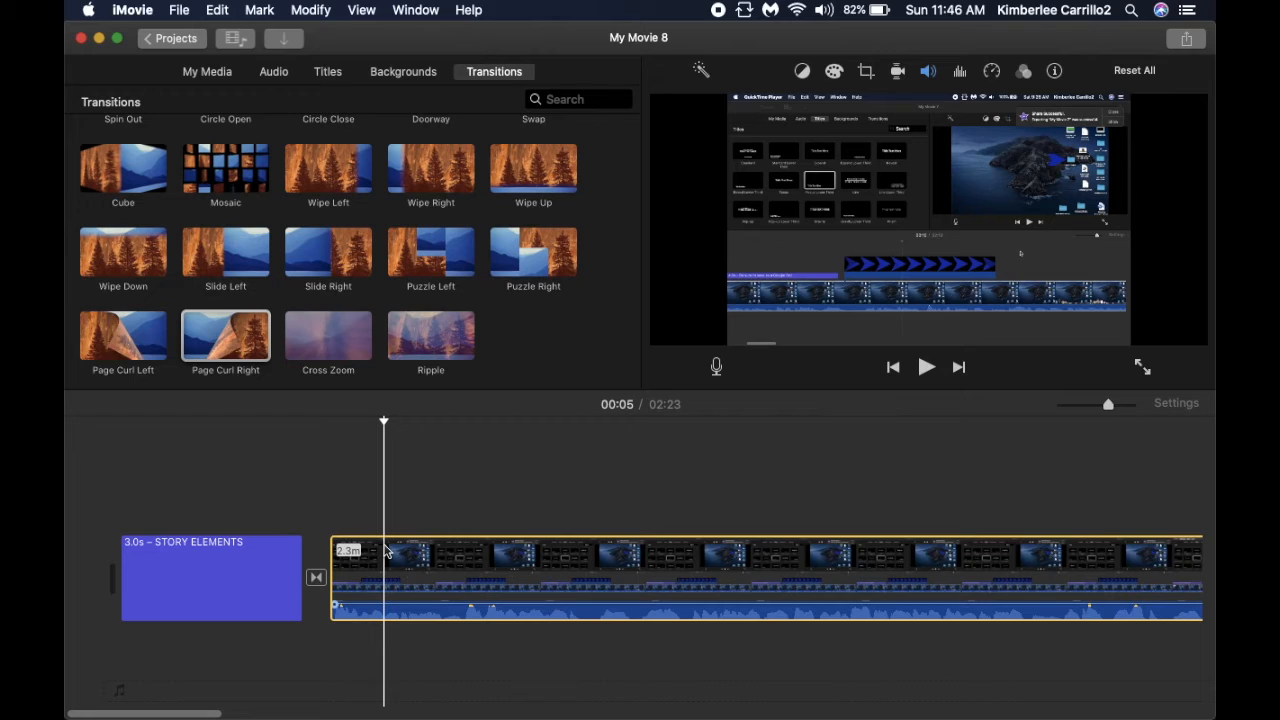
{"action": "key", "text": "super+b"}
{"action": "left_click", "coordinate": [372, 570]}
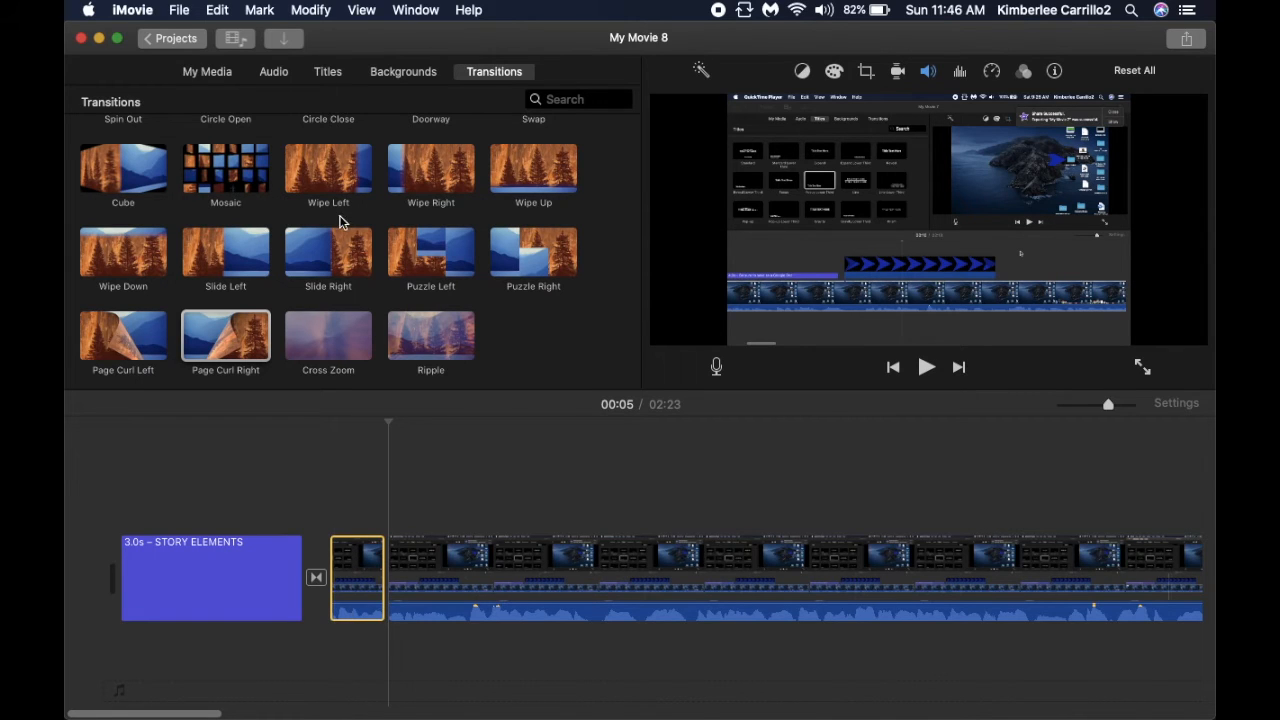
{"action": "left_click", "coordinate": [309, 12]}
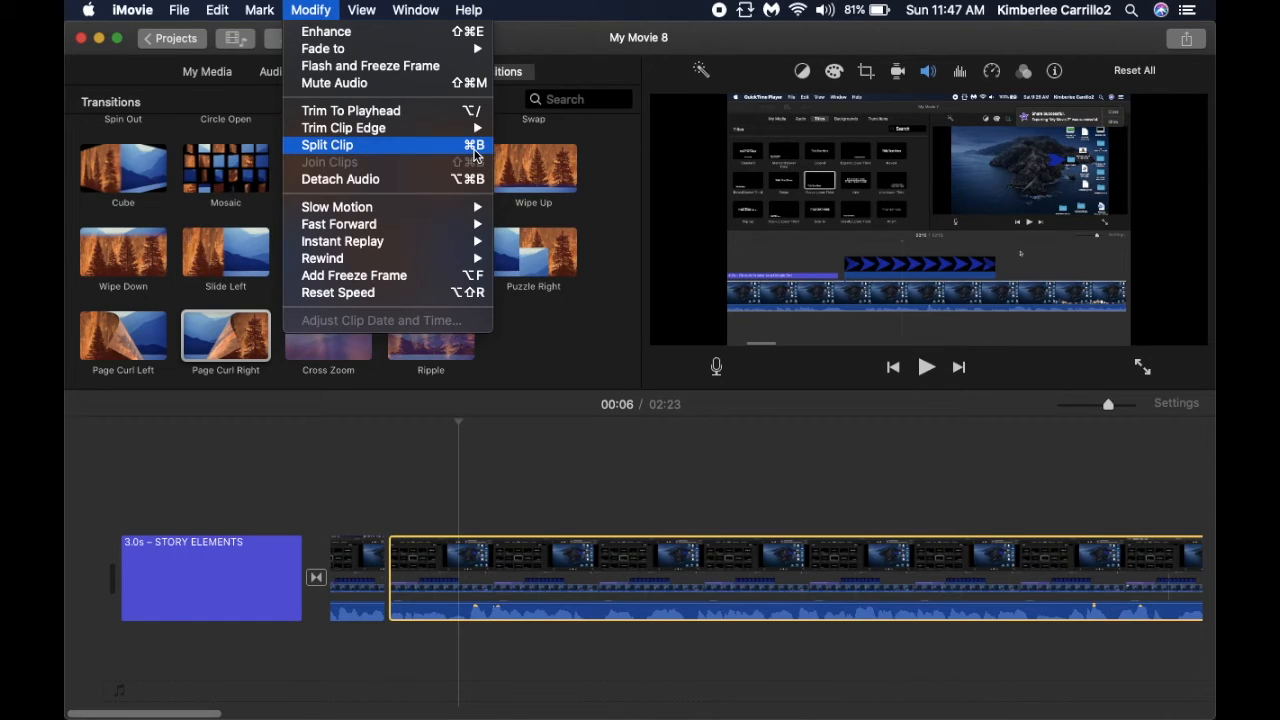
{"action": "left_click", "coordinate": [369, 441]}
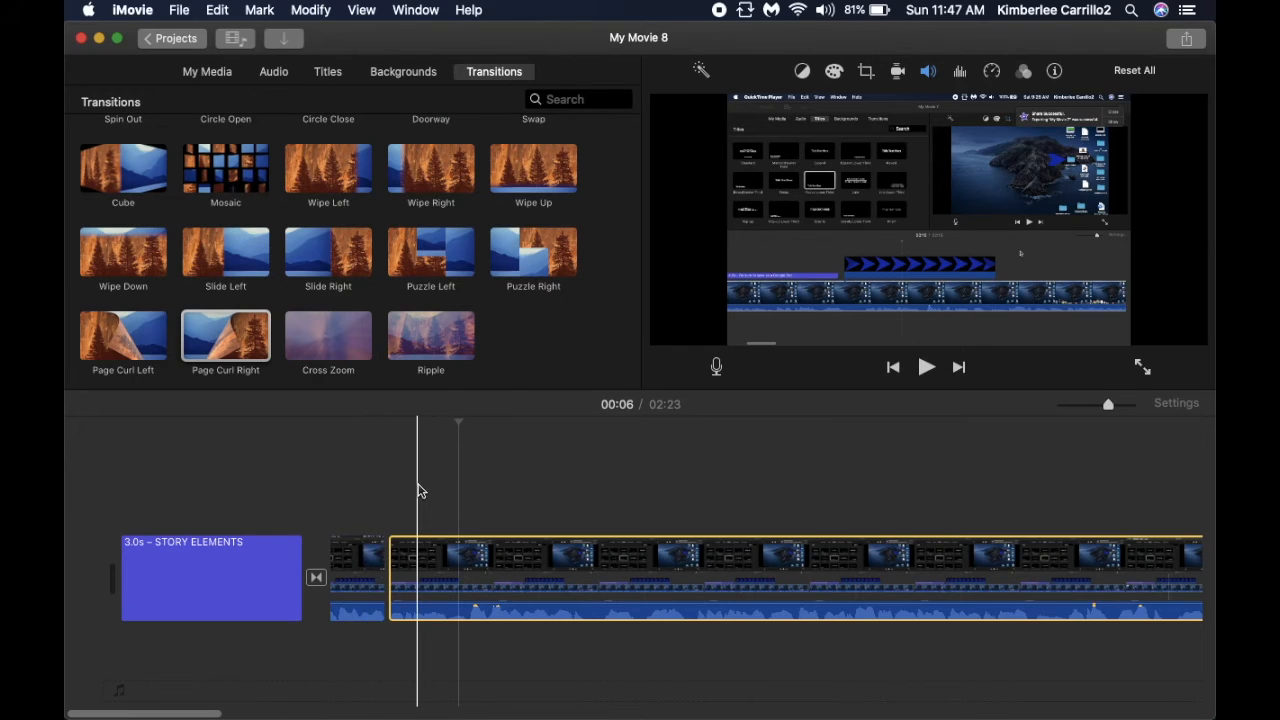
Split the longer remaining clip again about 0.5 seconds after the first cut, with the timeline enlarged
{"action": "left_click", "coordinate": [351, 578]}
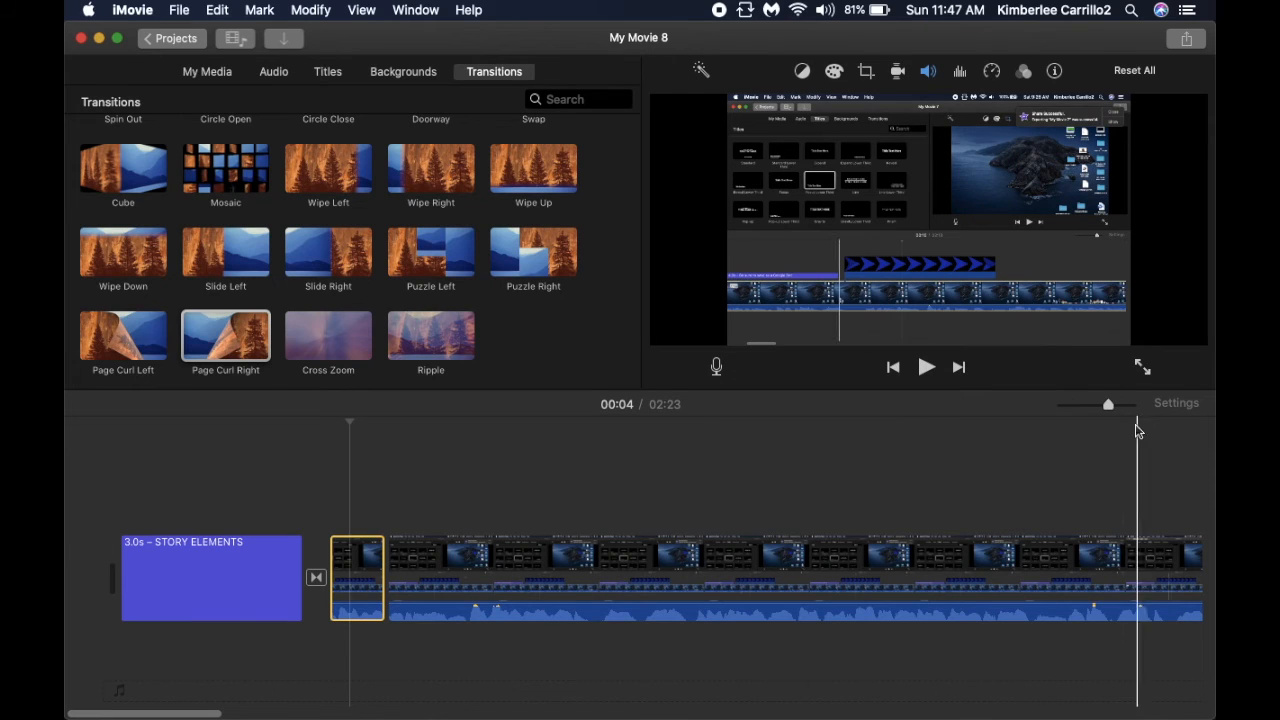
{"action": "left_click_drag", "start_coordinate": [1109, 404], "coordinate": [1122, 405]}
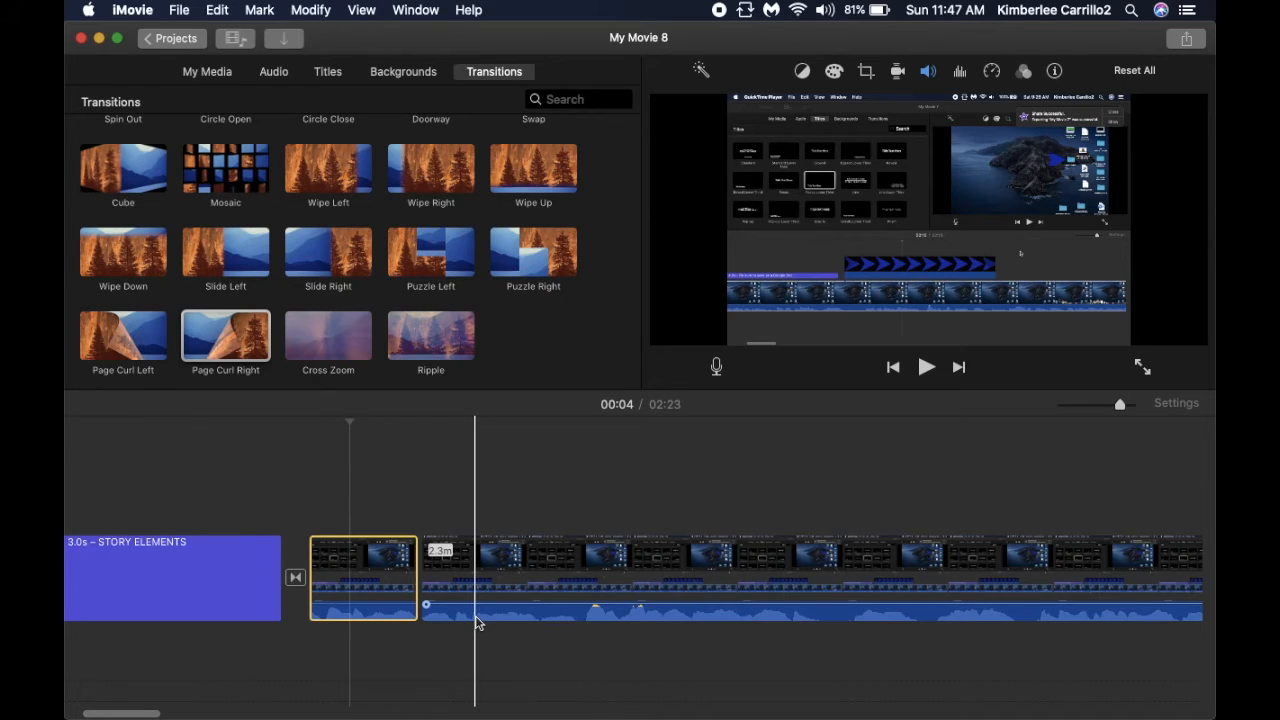
{"action": "left_click", "coordinate": [477, 622]}
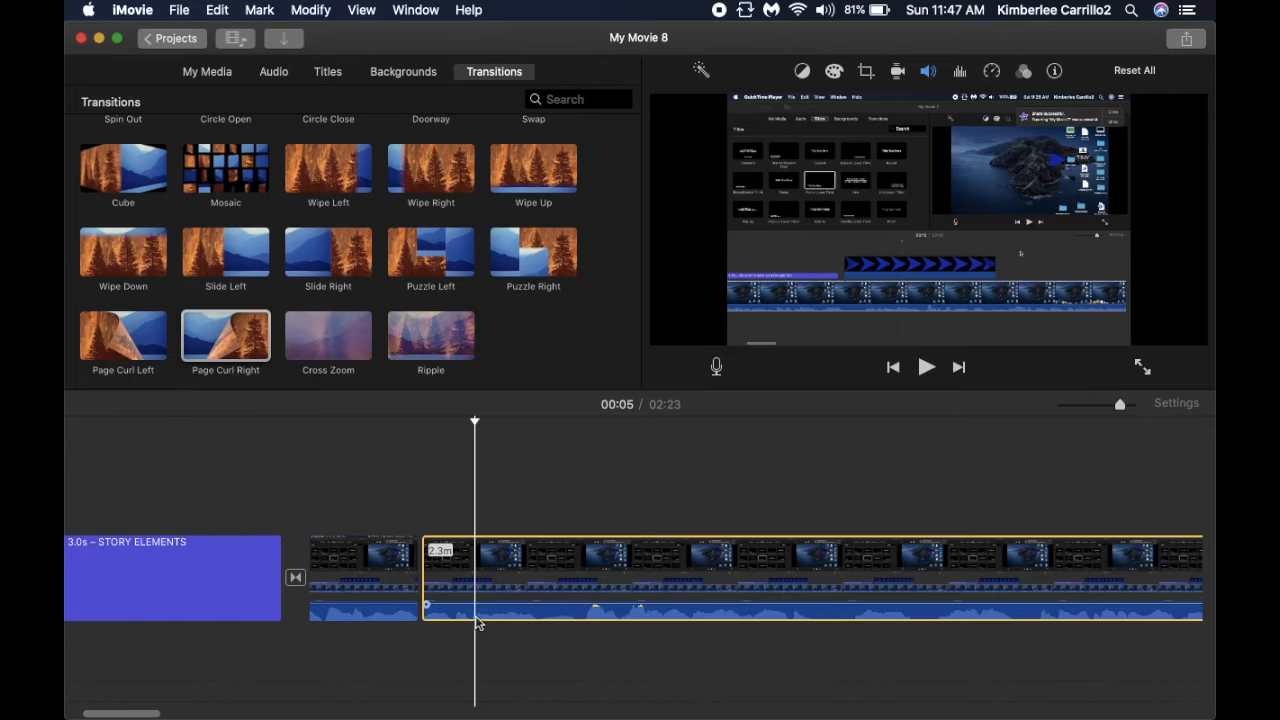
{"action": "key", "text": "super+b"}
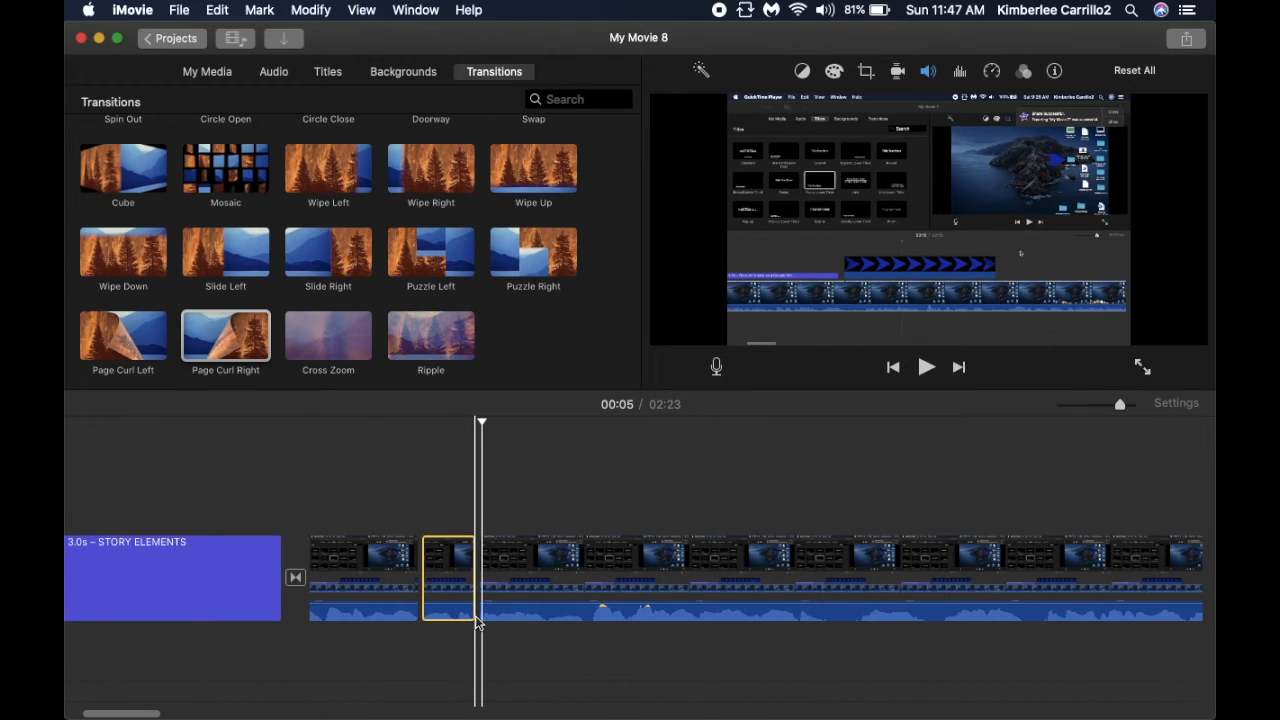
Delete the short segment between the two cuts in the screen recording
{"action": "left_click", "coordinate": [438, 578]}
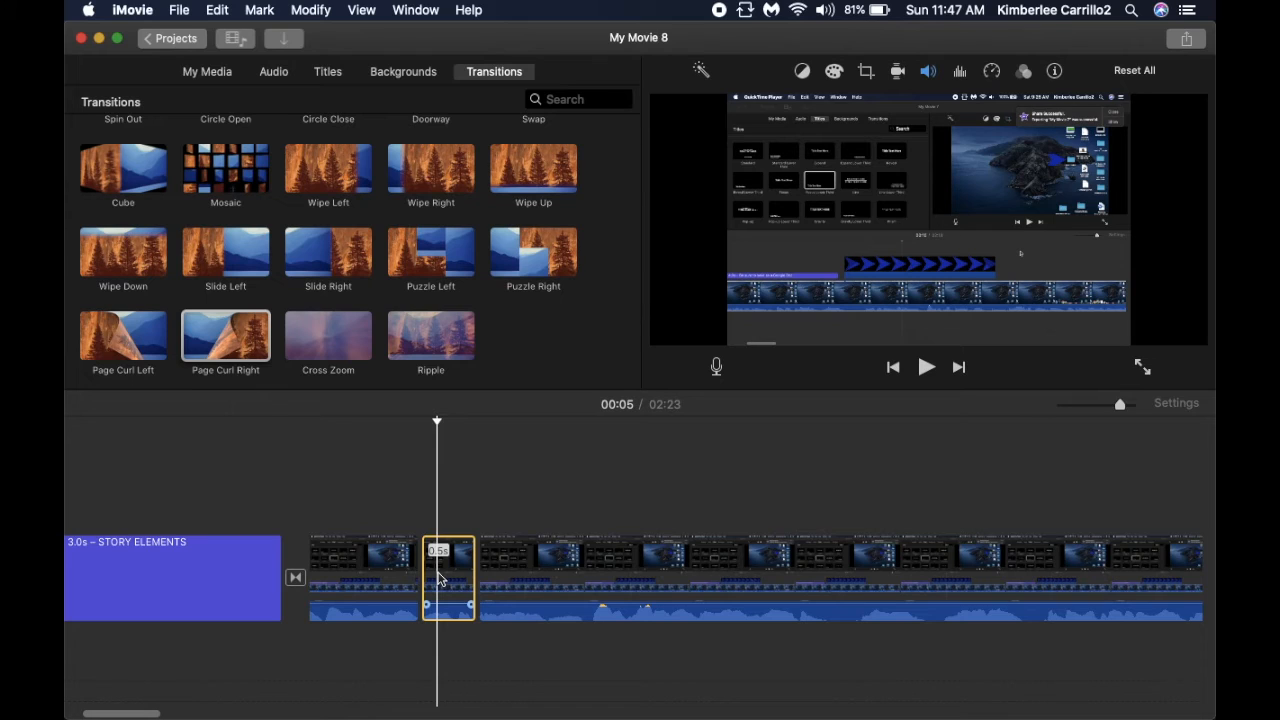
{"action": "right_click", "coordinate": [440, 579]}
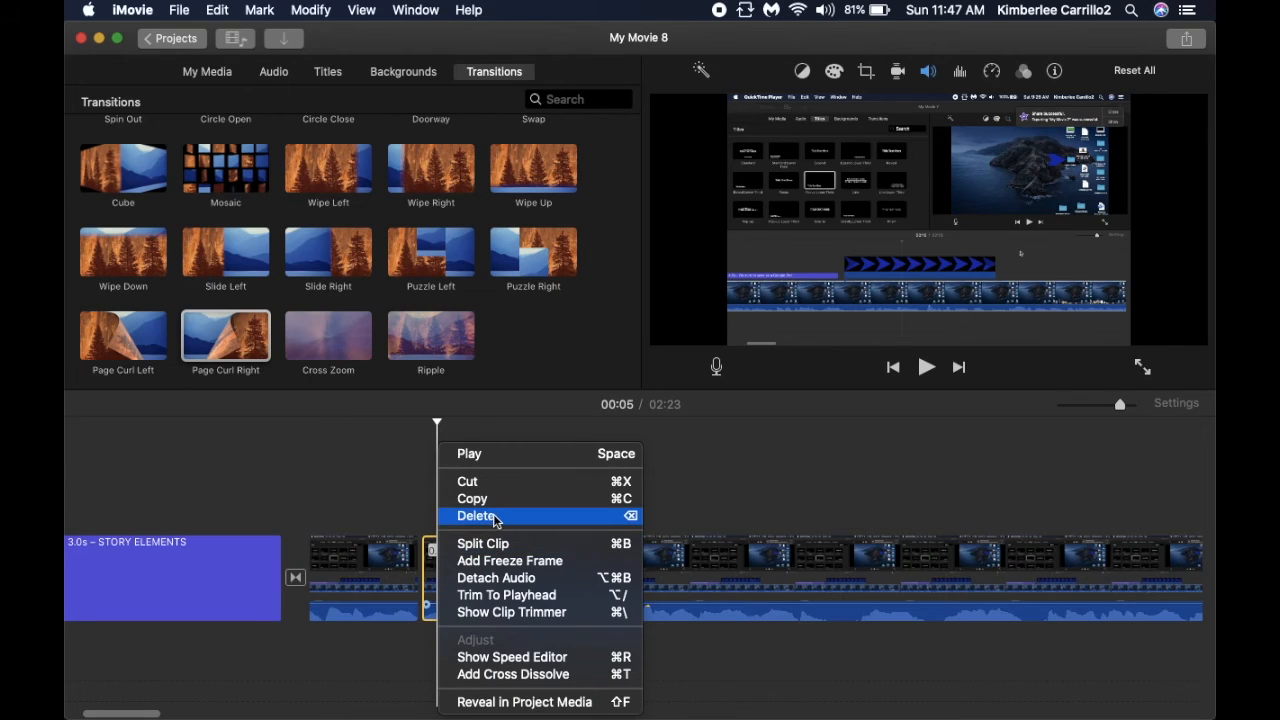
{"action": "left_click", "coordinate": [353, 469]}
{"action": "left_click", "coordinate": [455, 562]}
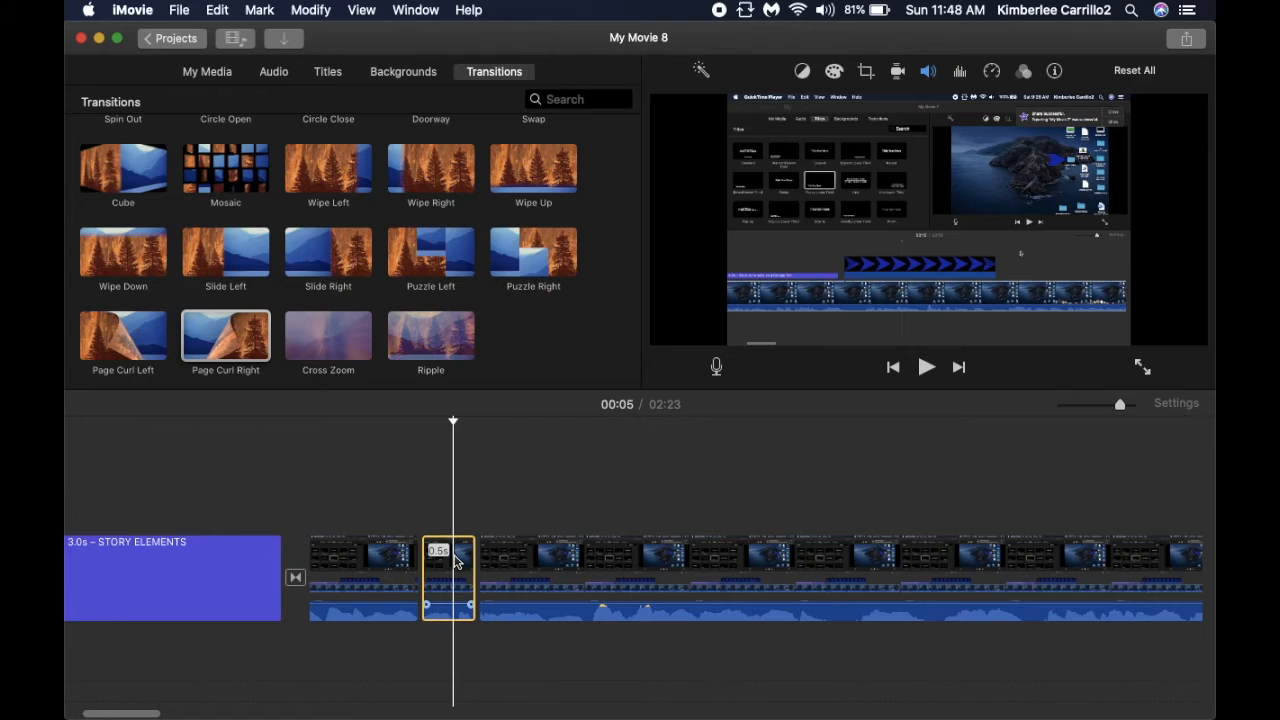
{"action": "key", "text": "Delete"}
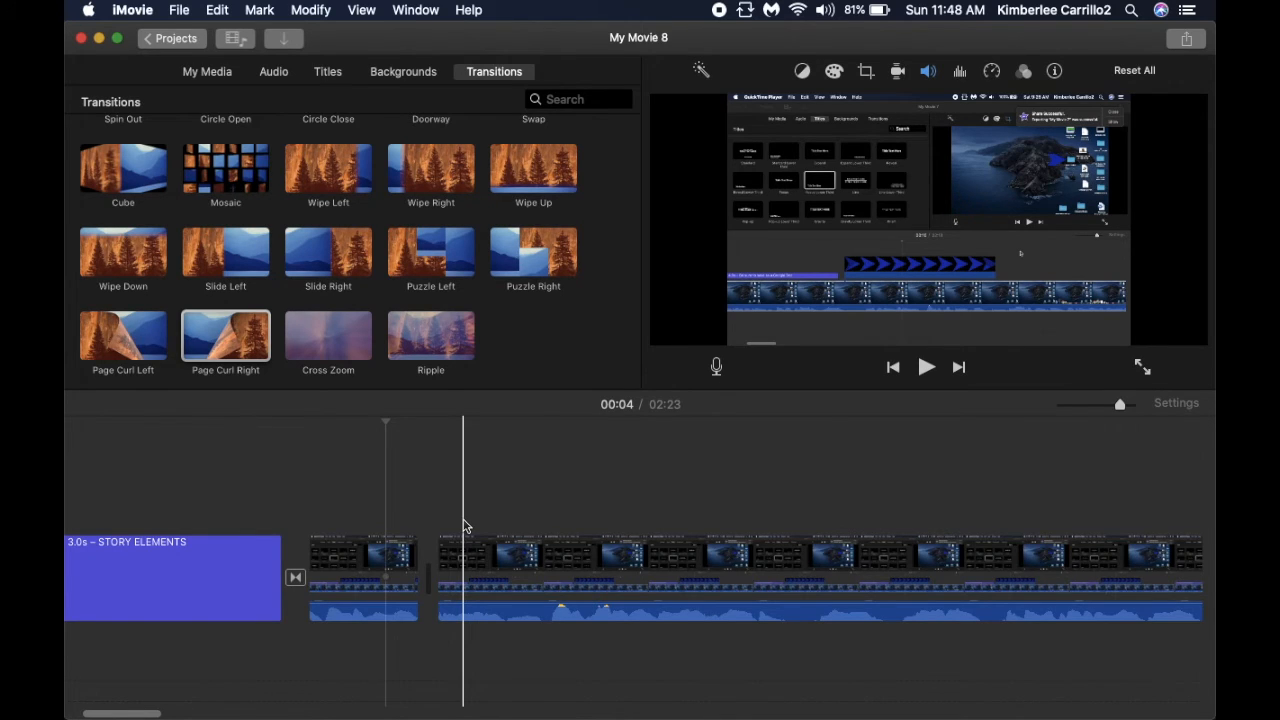
{"action": "key", "text": "super+z"}
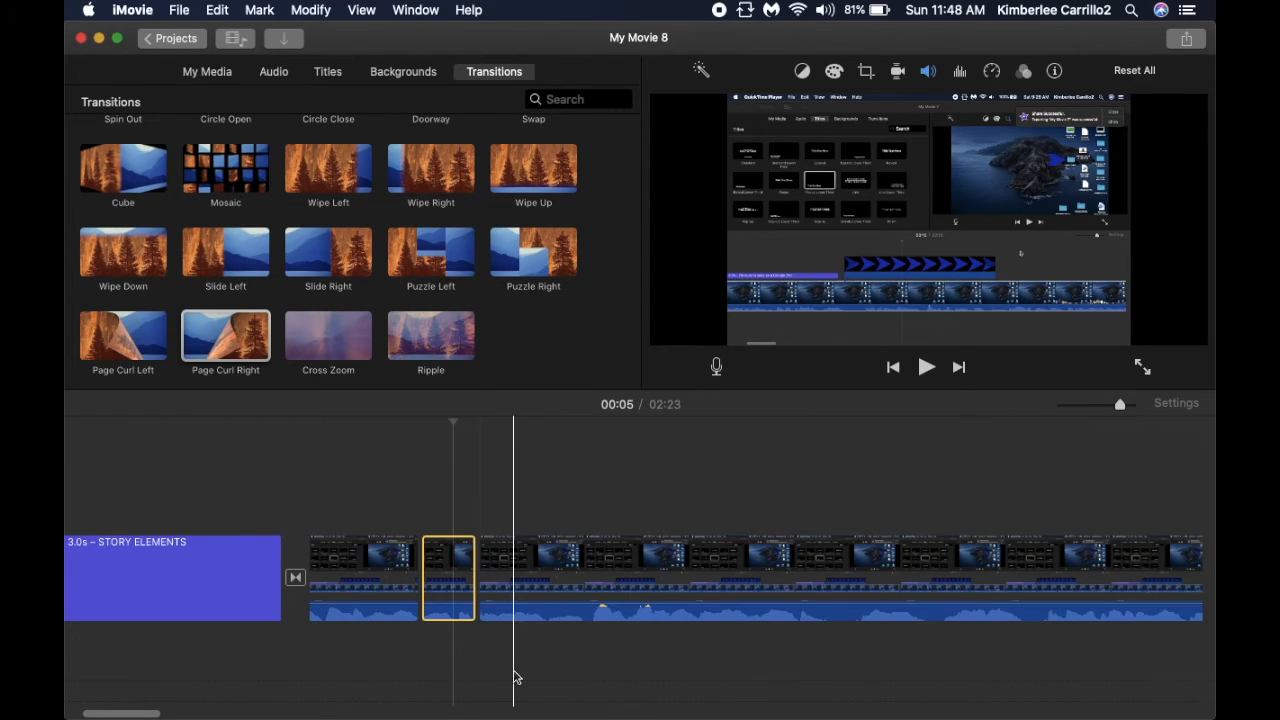
{"action": "key", "text": "Delete"}
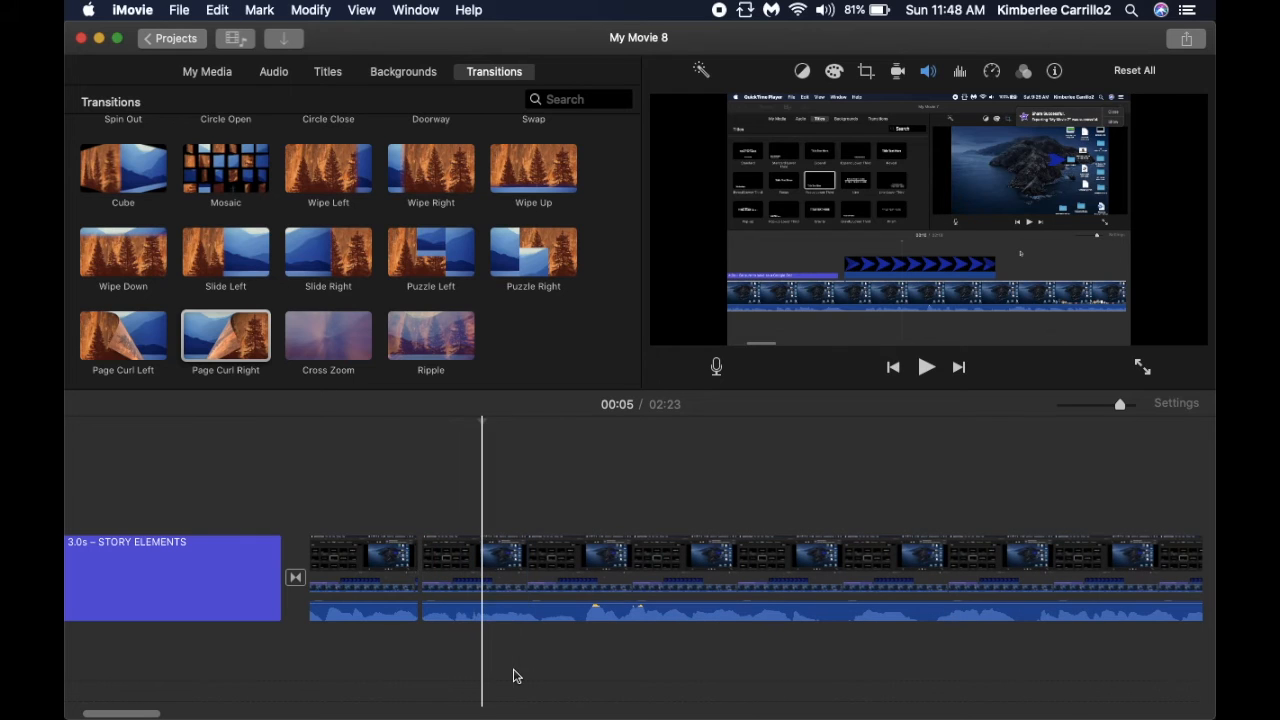
Add the Gravity title above the start of the second screen recording segment
{"action": "left_click", "coordinate": [462, 597]}
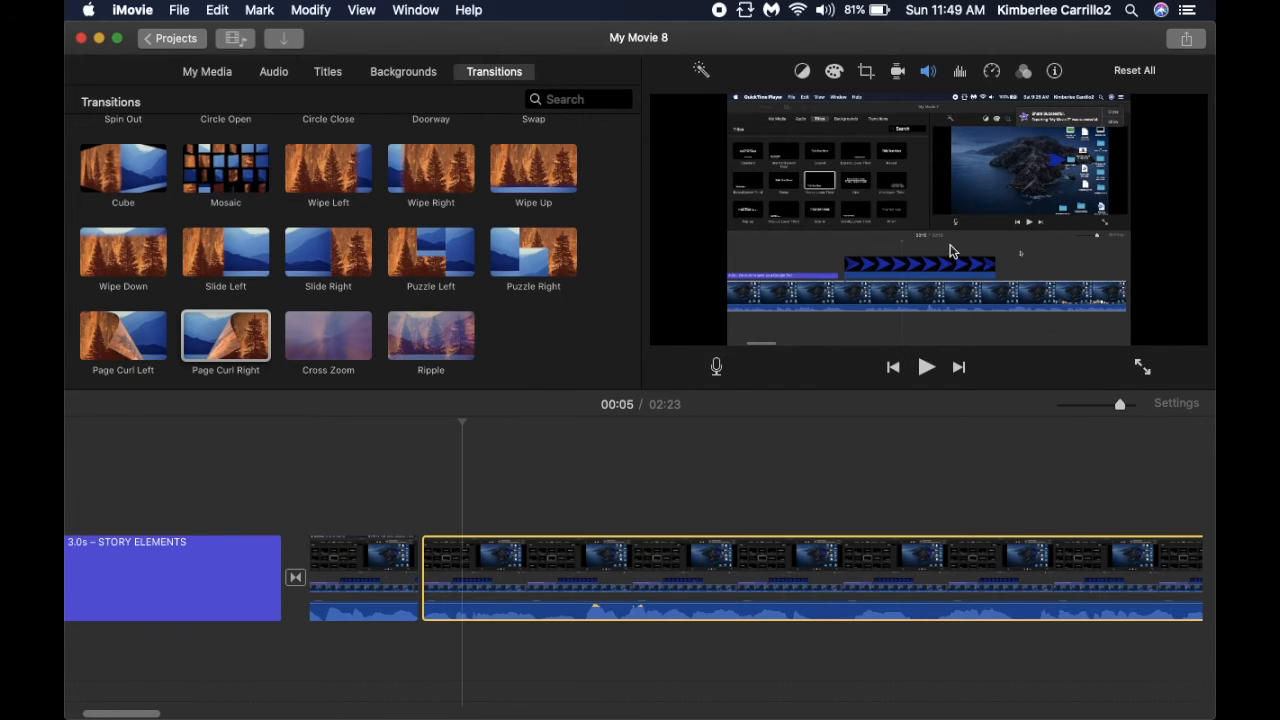
{"action": "left_click", "coordinate": [328, 73]}
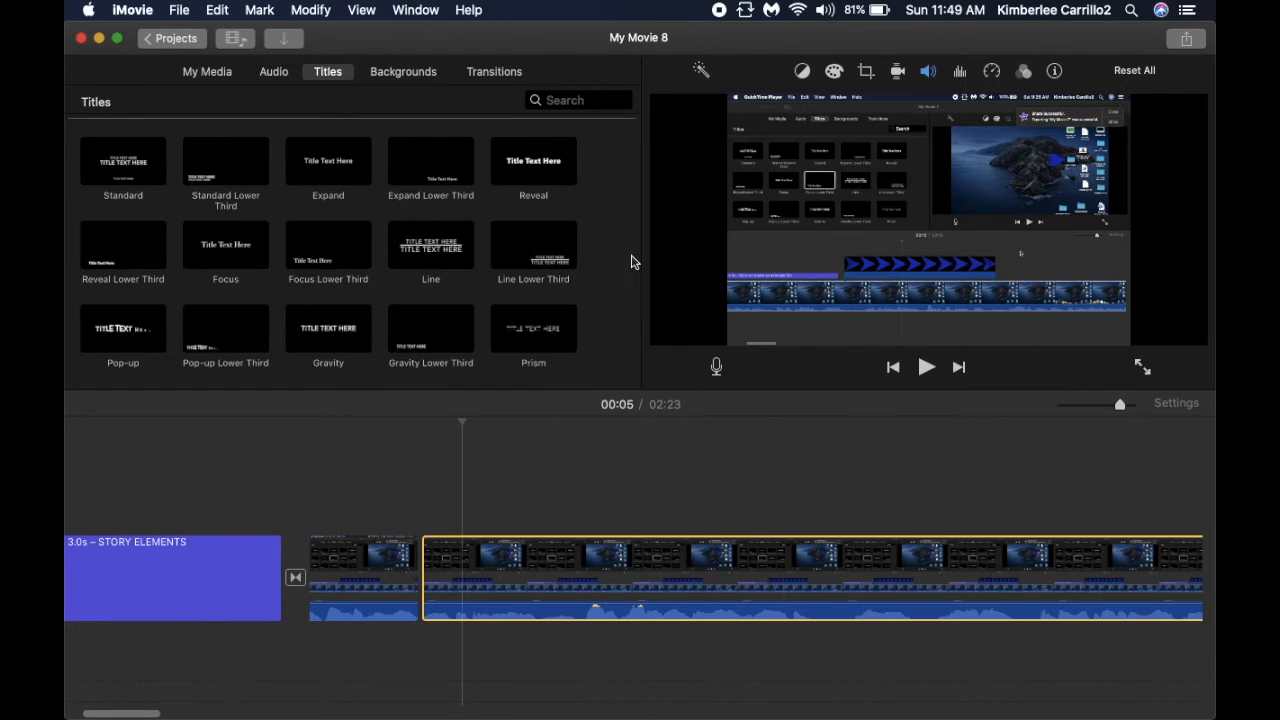
{"action": "scroll", "coordinate": [400, 280], "scroll_direction": "down", "scroll_amount": 3}
{"action": "left_click_drag", "start_coordinate": [325, 218], "coordinate": [426, 530]}
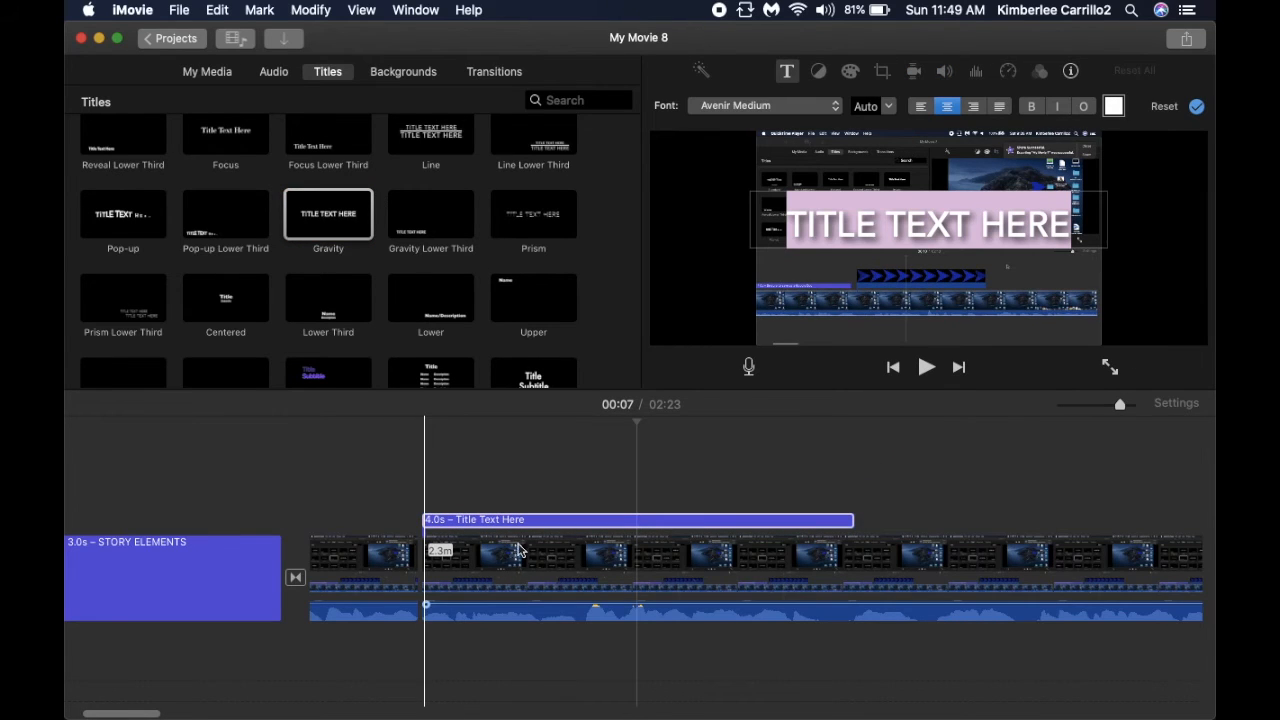
Replace the Gravity title's placeholder text with "DON'T FORGET TO SAVE YOUR PROJECT"
{"action": "left_click", "coordinate": [516, 522]}
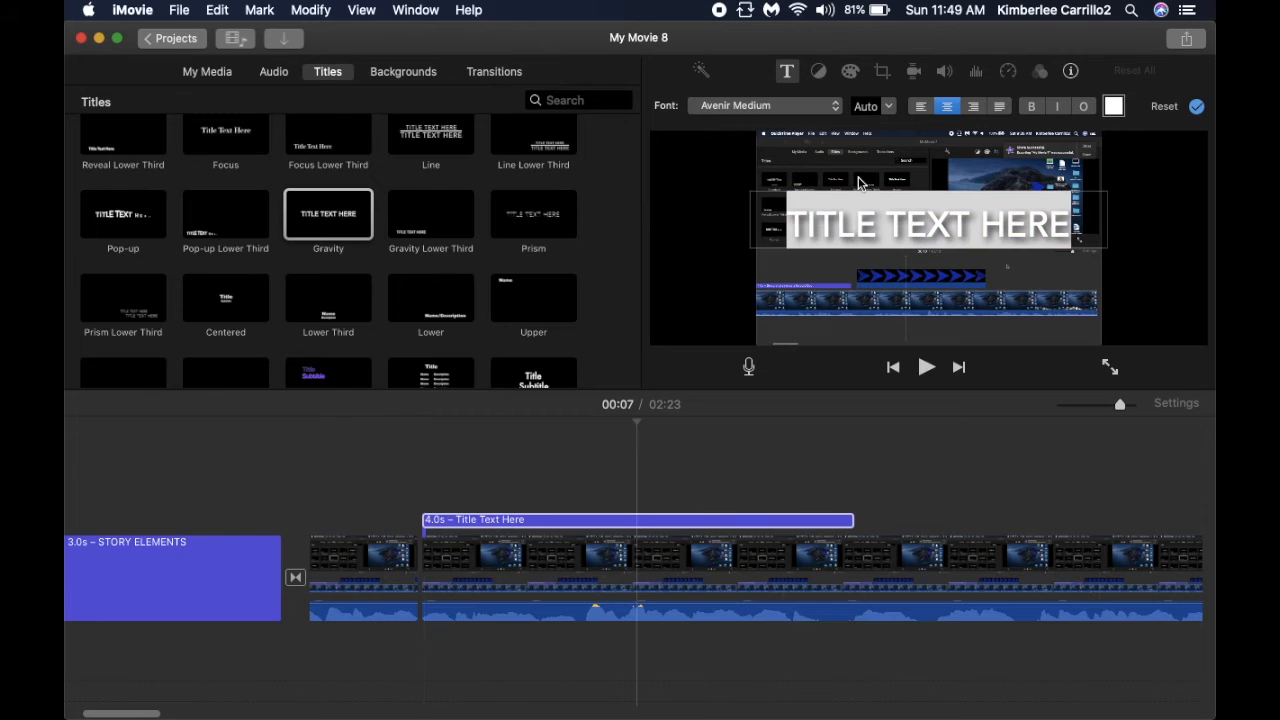
{"action": "left_click", "coordinate": [858, 215]}
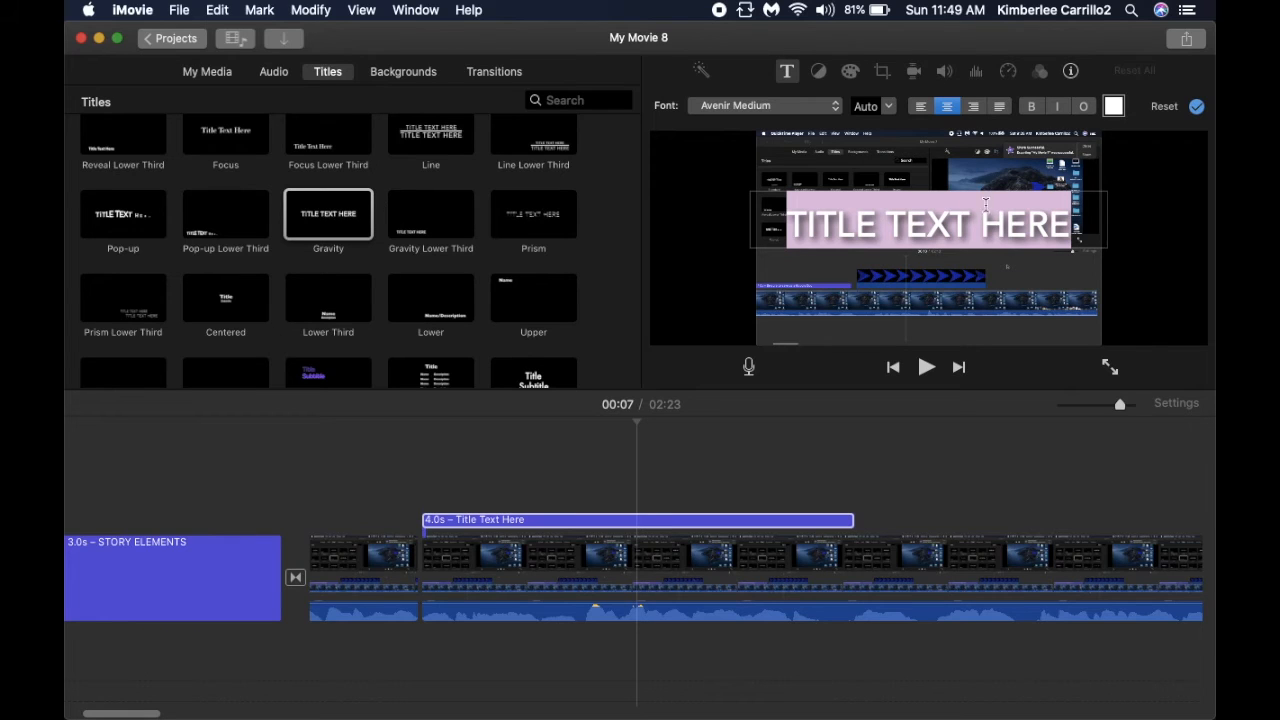
{"action": "left_click", "coordinate": [670, 478]}
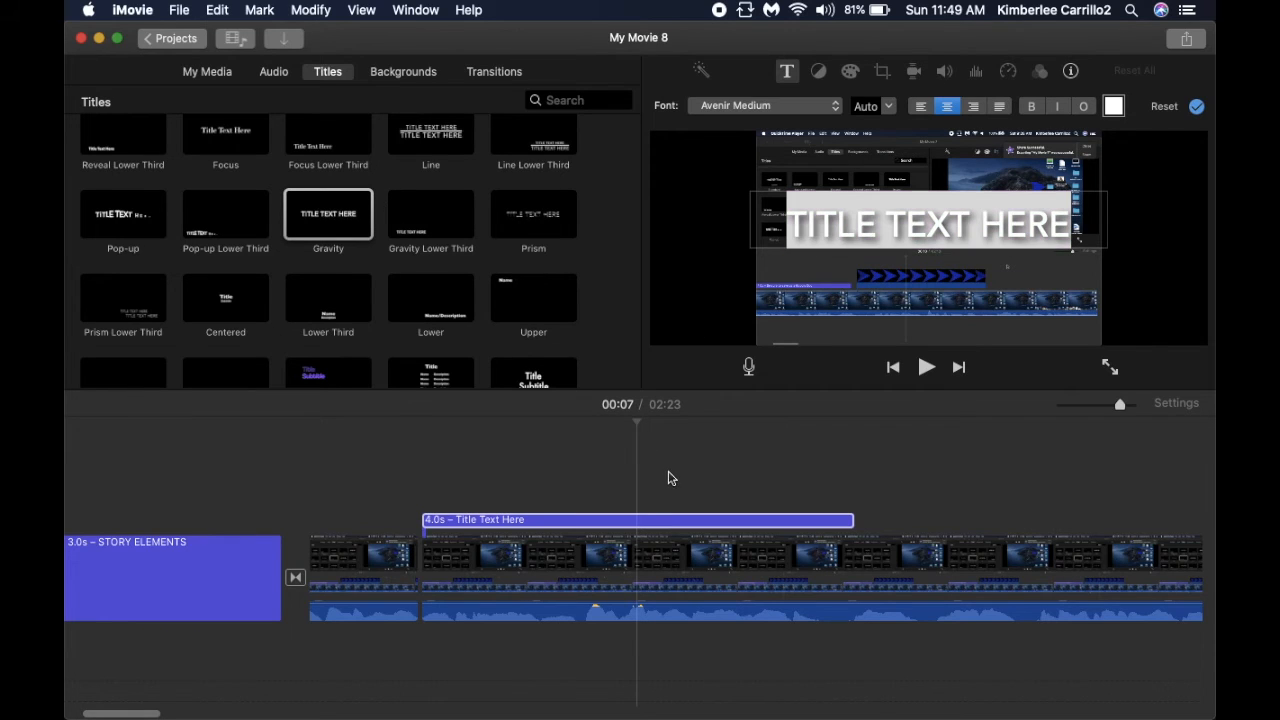
{"action": "left_click", "coordinate": [733, 300]}
{"action": "left_click", "coordinate": [719, 175]}
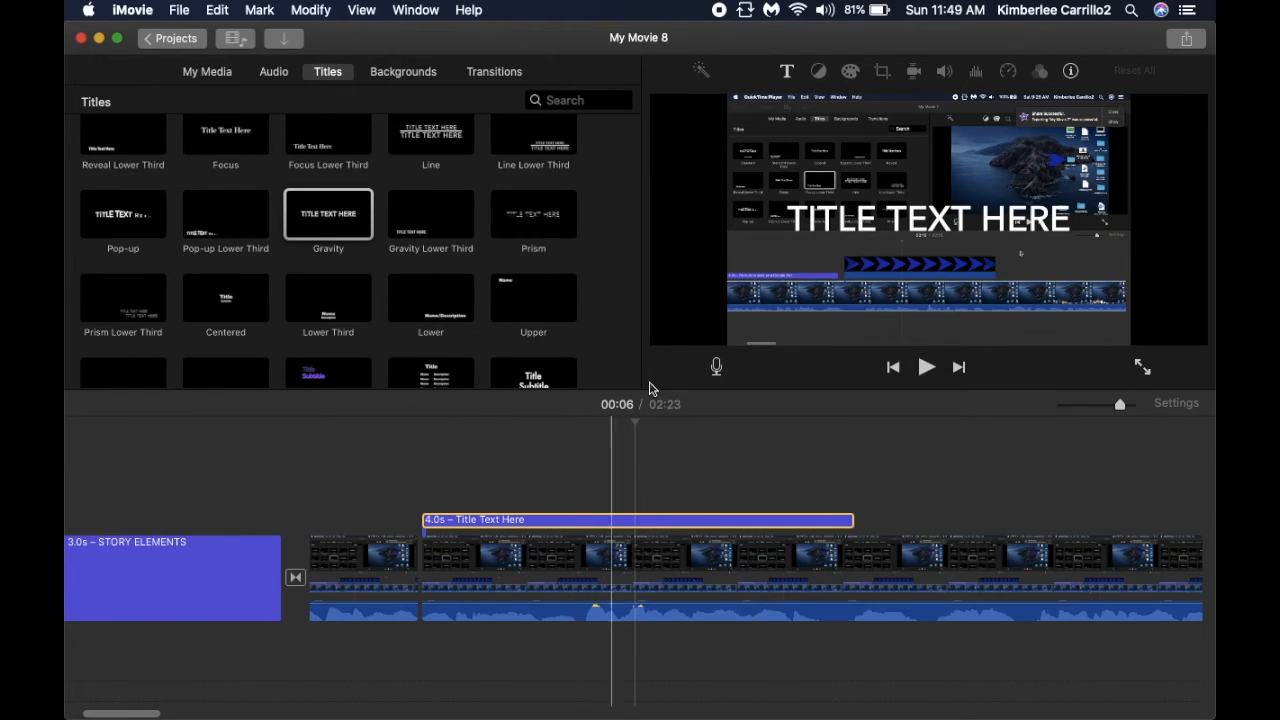
{"action": "left_click", "coordinate": [788, 73]}
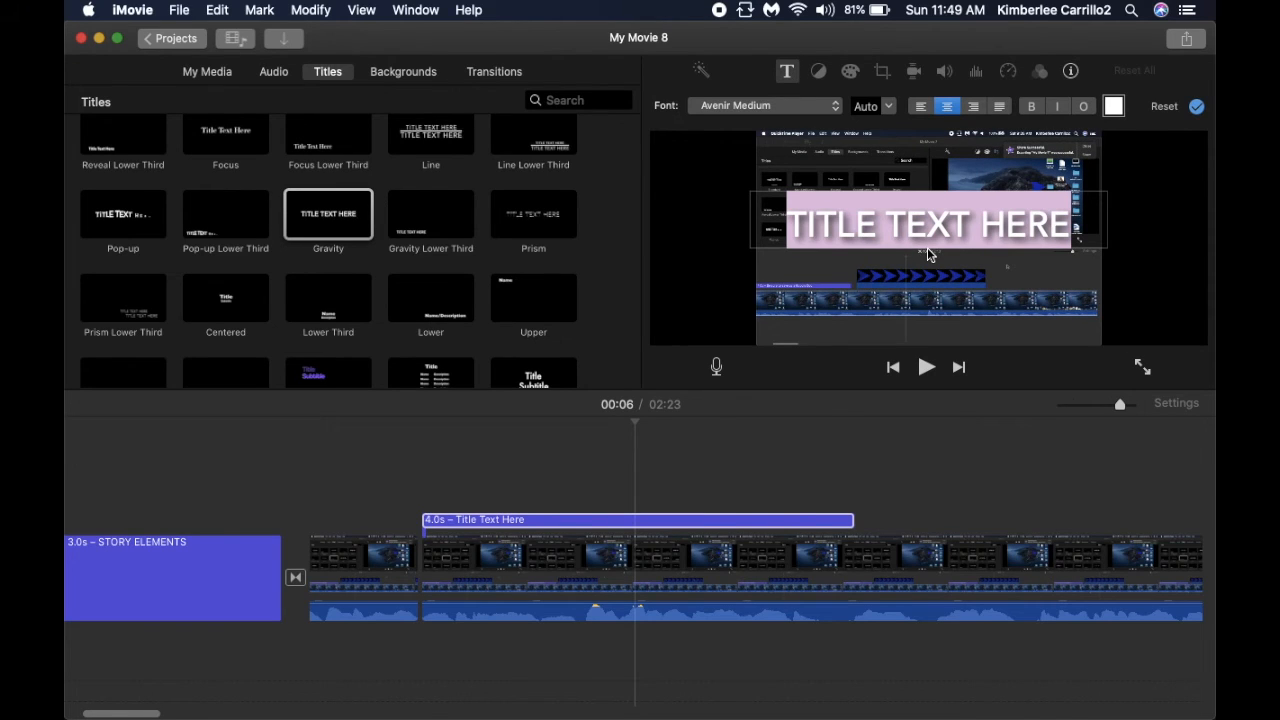
{"action": "type", "text": "DO"}
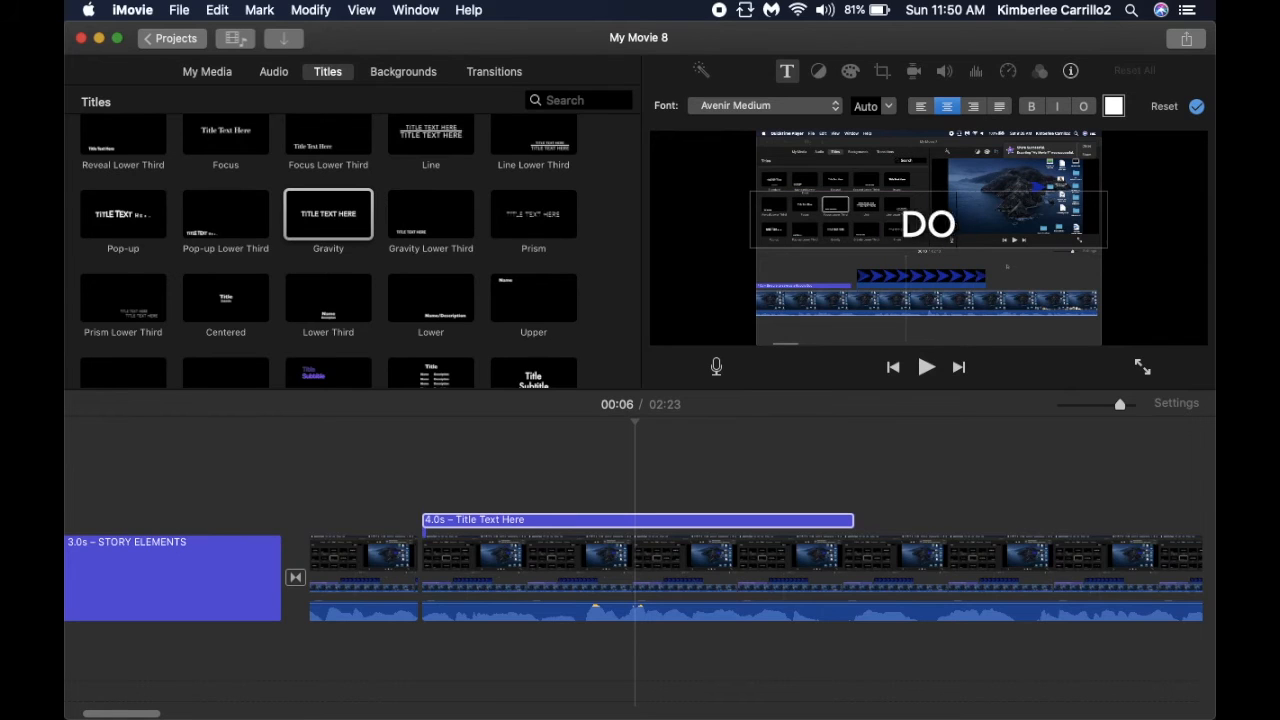
{"action": "type", "text": "N'T FORGET TO SAVE YOUR PROJECT"}
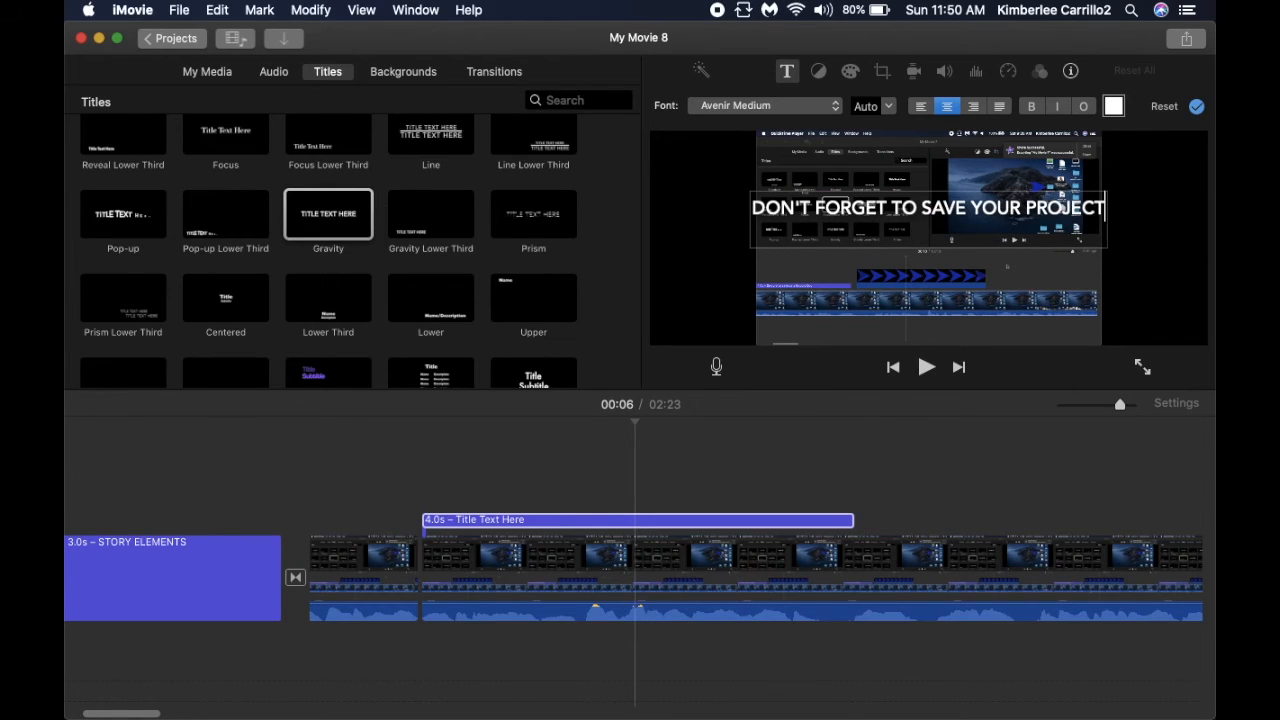
Change the colour of the entire "DON'T FORGET TO SAVE YOUR PROJECT" text to red
{"action": "key", "text": "super+a"}
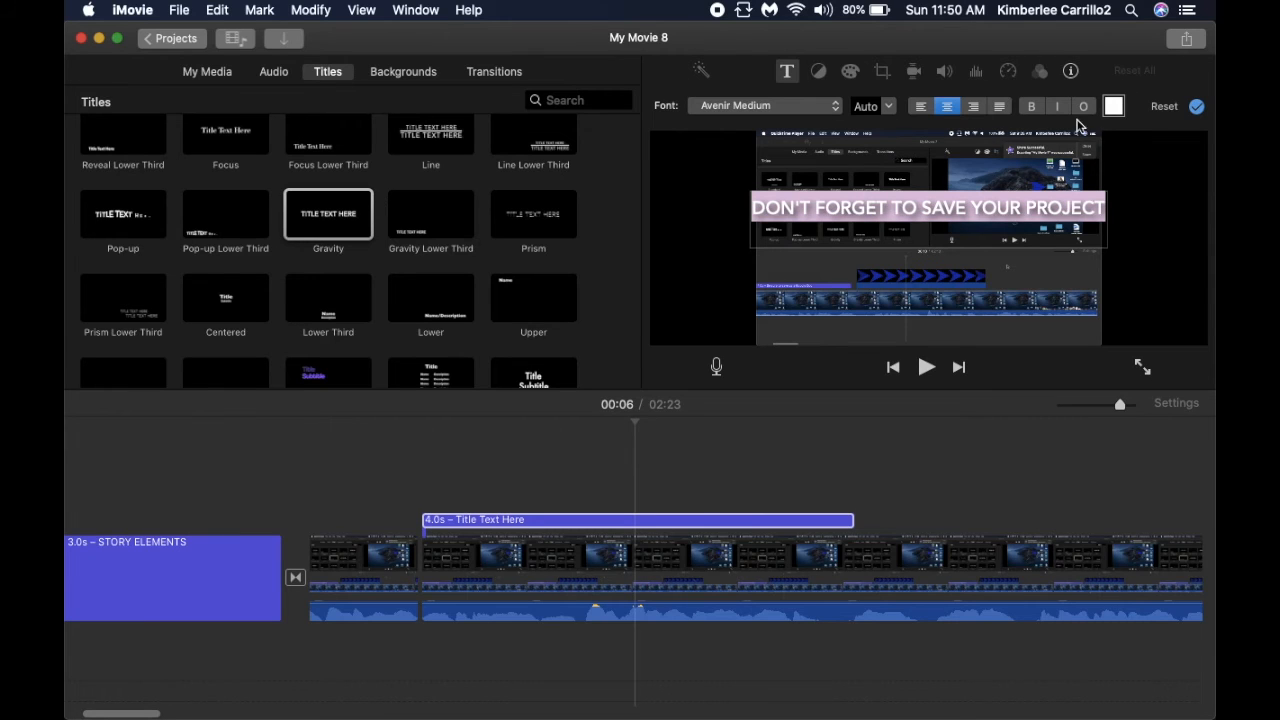
{"action": "left_click", "coordinate": [1113, 107]}
{"action": "left_click", "coordinate": [643, 171]}
{"action": "left_click", "coordinate": [708, 173]}
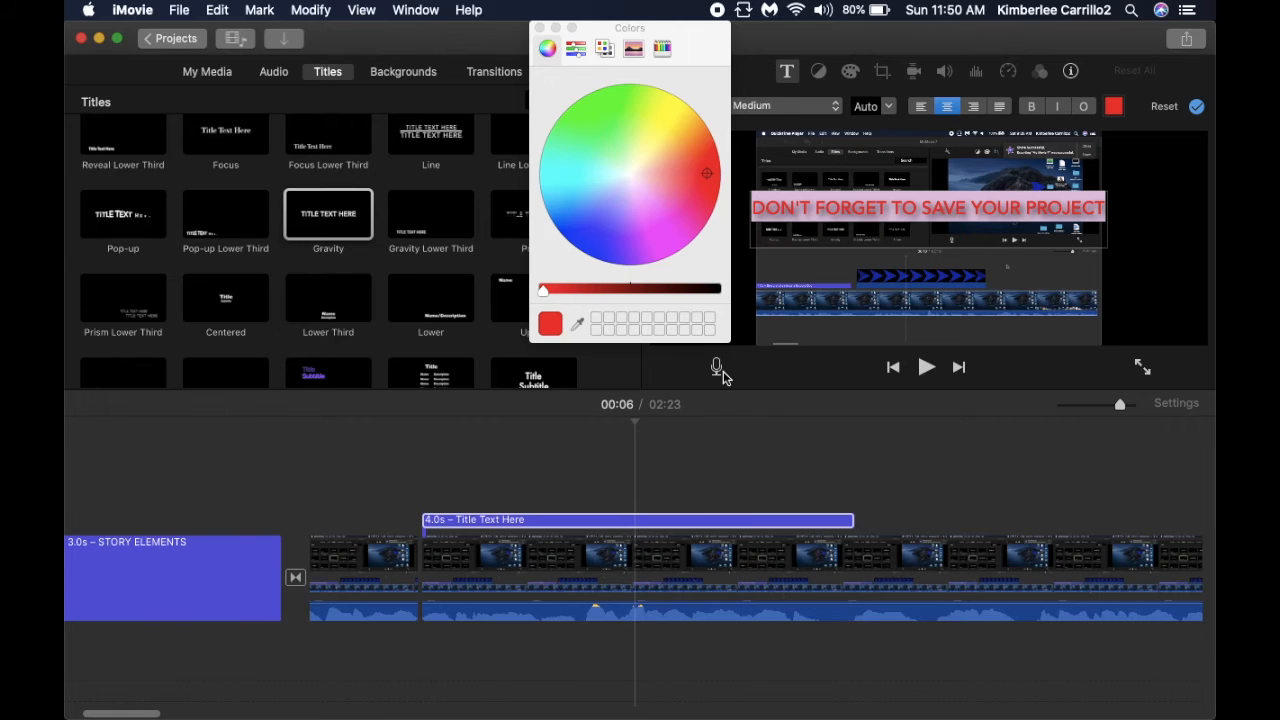
Close the colour picker and play back the red "DON'T FORGET TO SAVE YOUR PROJECT" title from its start
{"action": "left_click", "coordinate": [538, 28]}
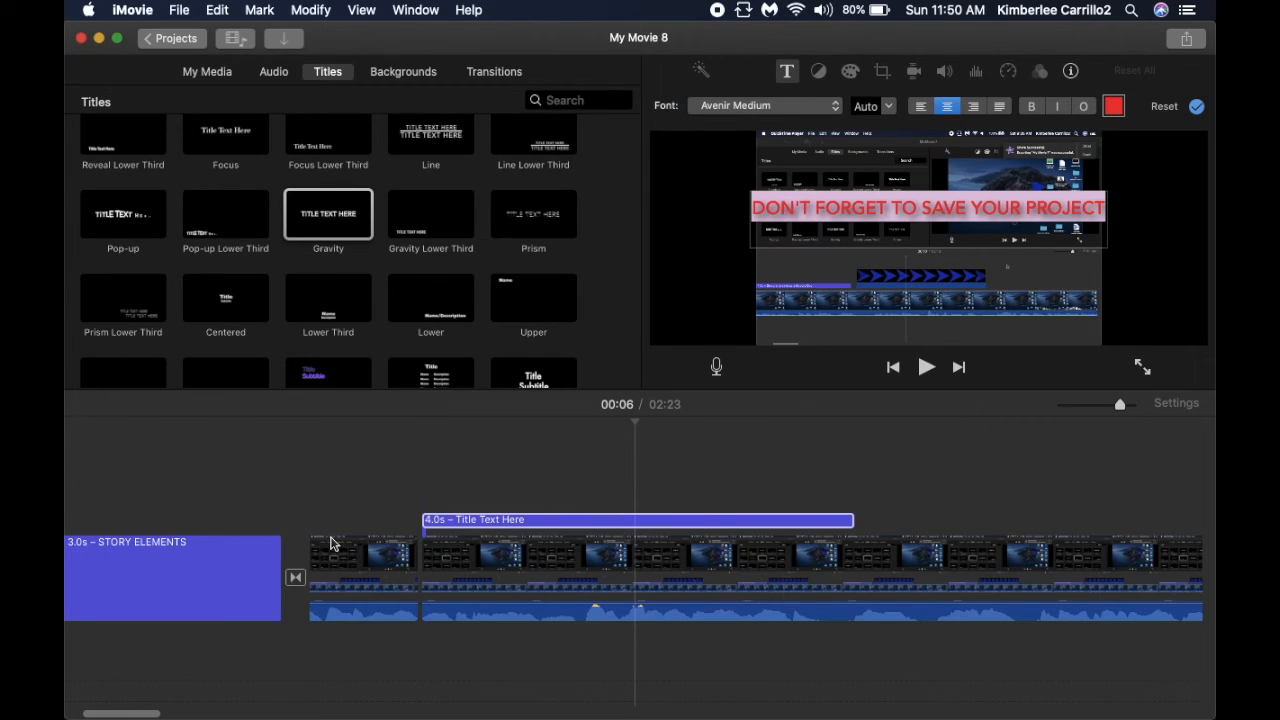
{"action": "left_click", "coordinate": [427, 490]}
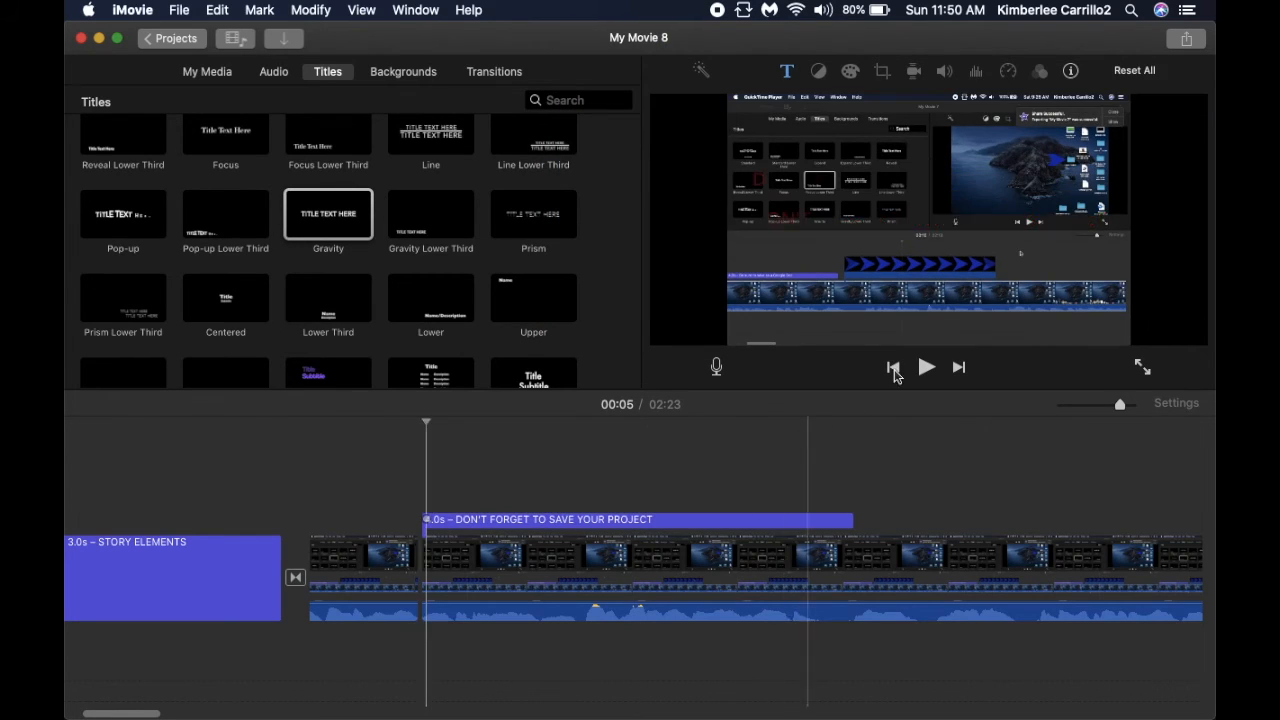
{"action": "left_click", "coordinate": [926, 369]}
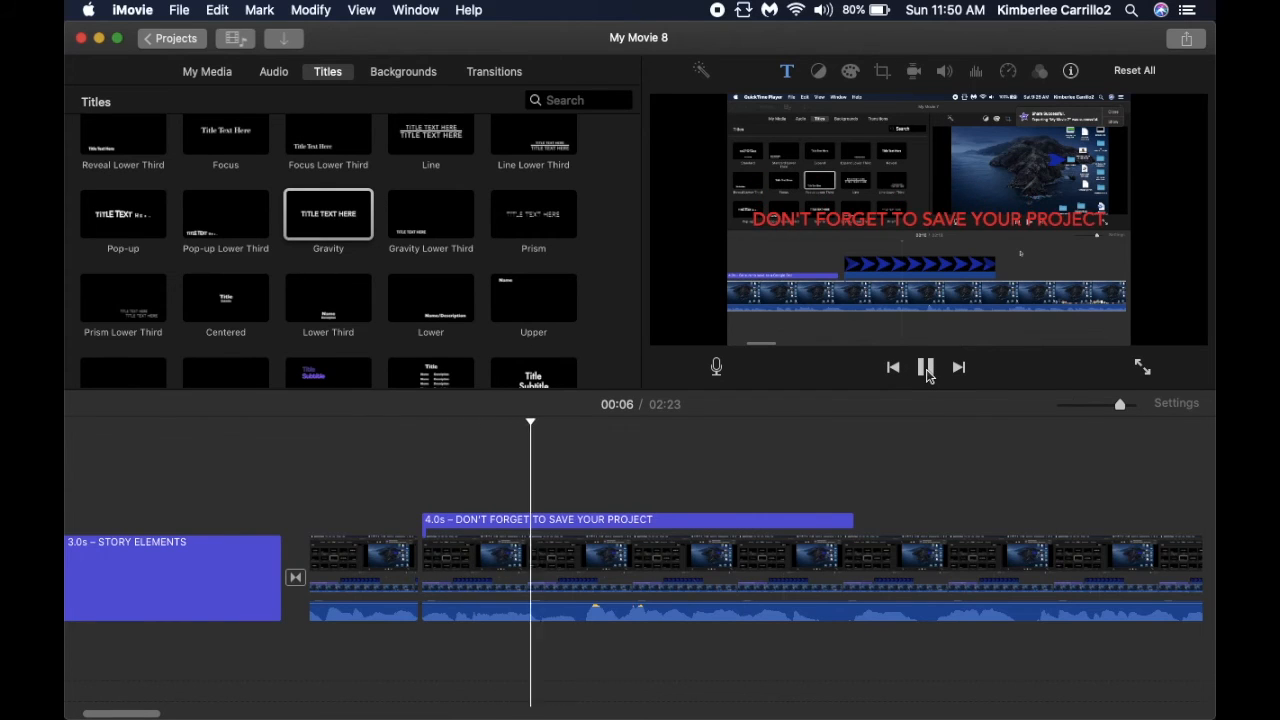
{"action": "left_click", "coordinate": [926, 367]}
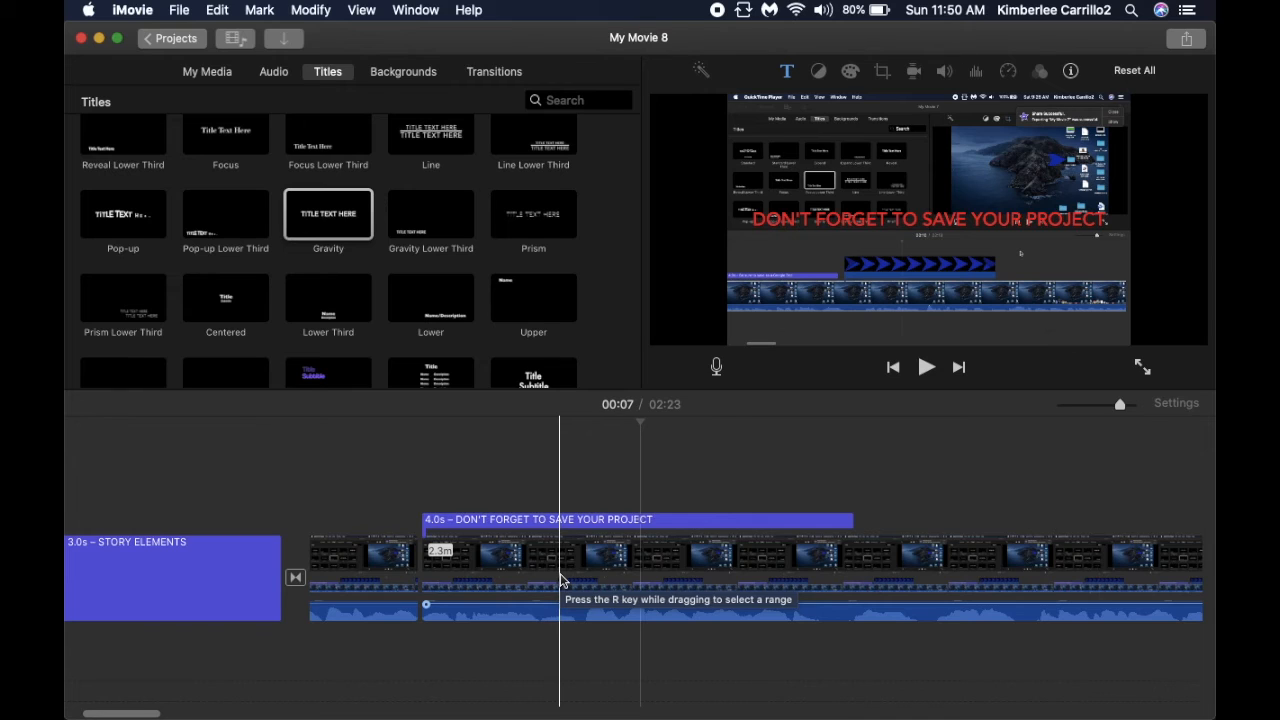
Split the screen recording segment beneath the title at about 00:06 and select the short piece before the cut
{"action": "left_click", "coordinate": [506, 615]}
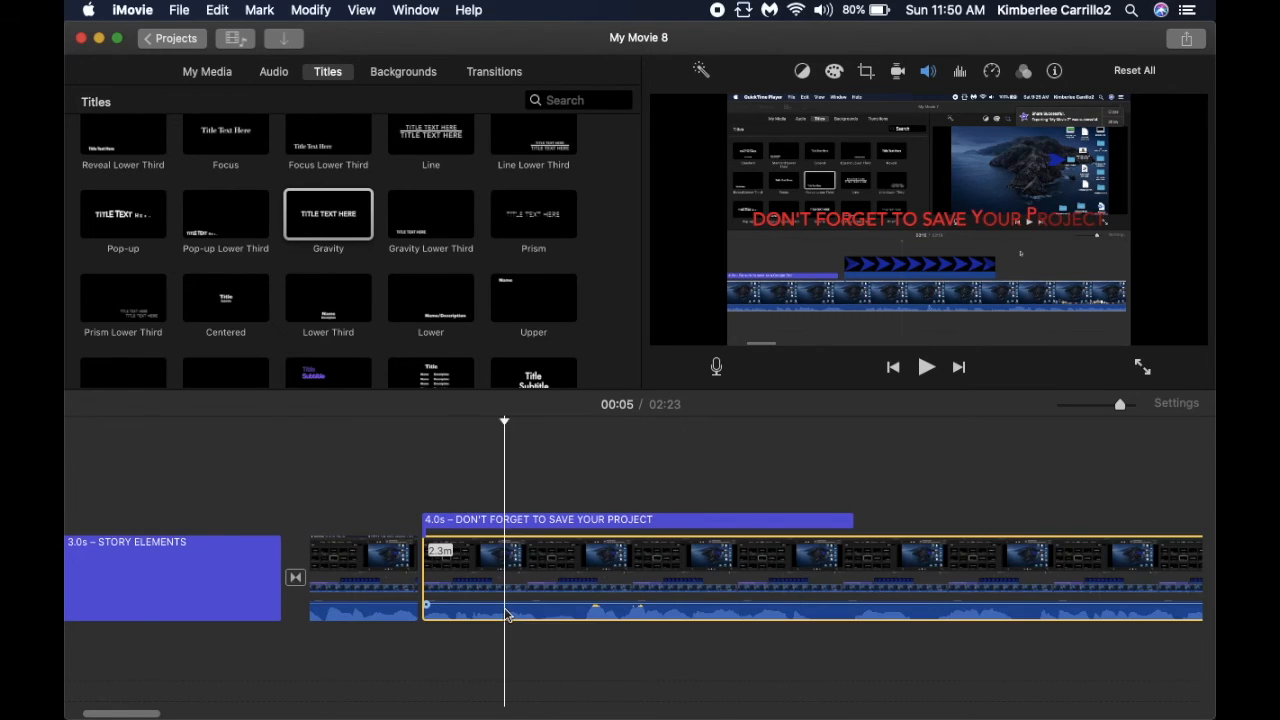
{"action": "left_click", "coordinate": [596, 605]}
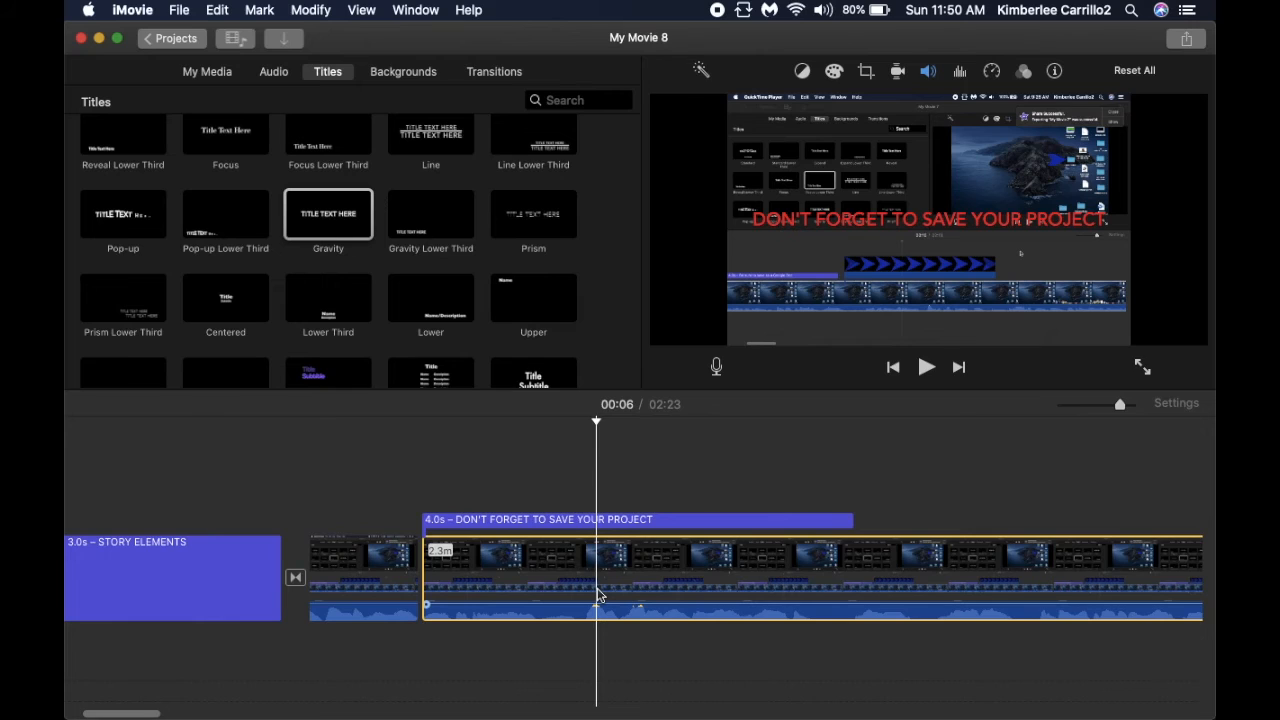
{"action": "key", "text": "super+b"}
{"action": "left_click", "coordinate": [542, 590]}
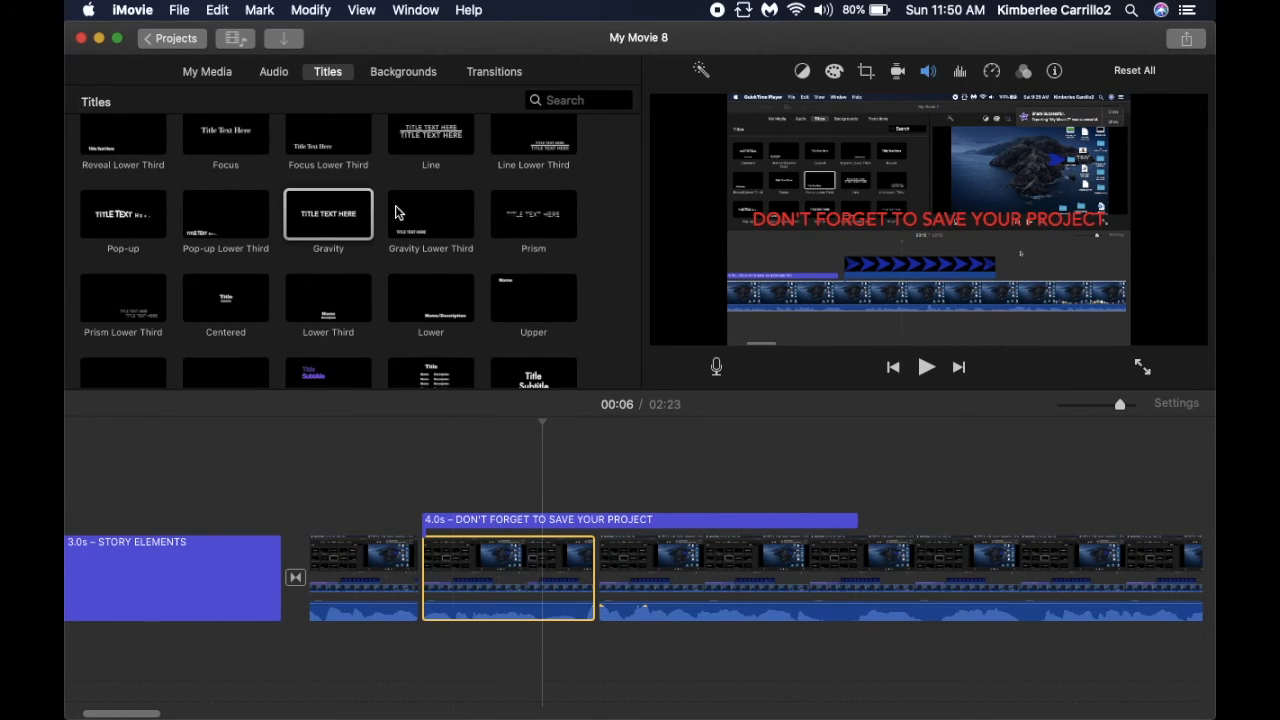
Try muting the audio of the short segment beneath the title, and switch the mute off again
{"action": "left_click", "coordinate": [311, 10]}
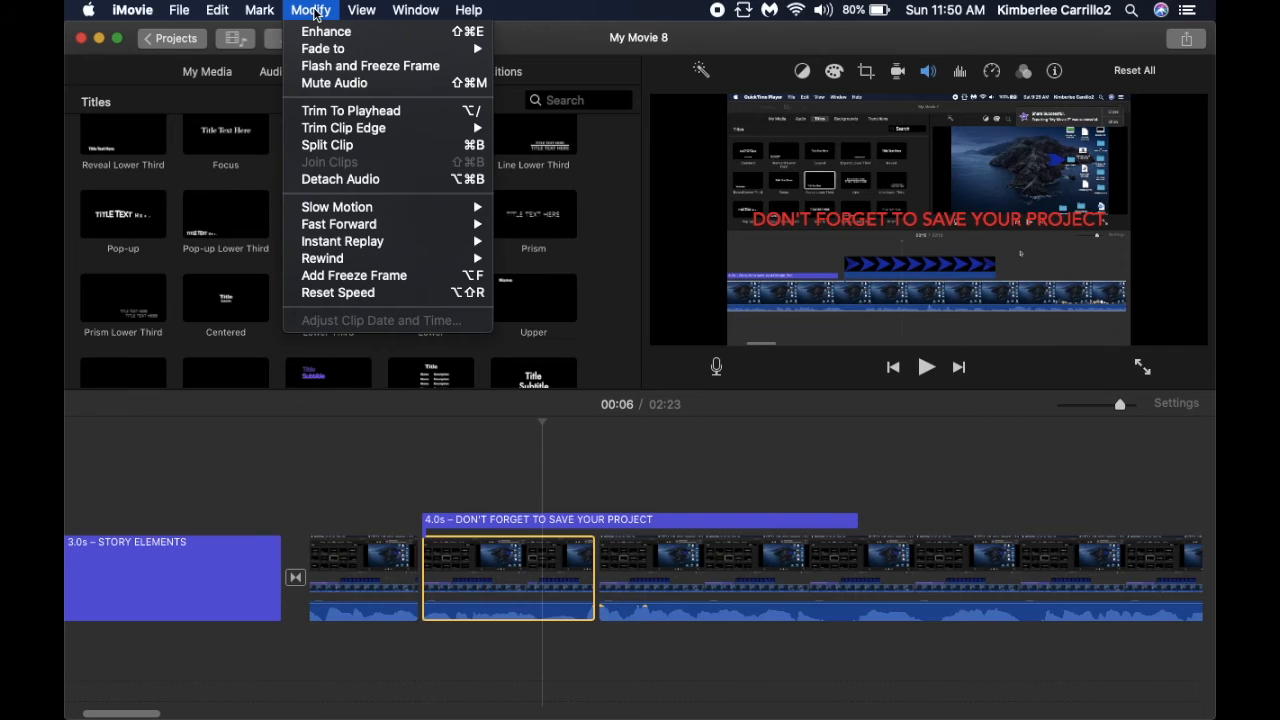
{"action": "left_click", "coordinate": [334, 84]}
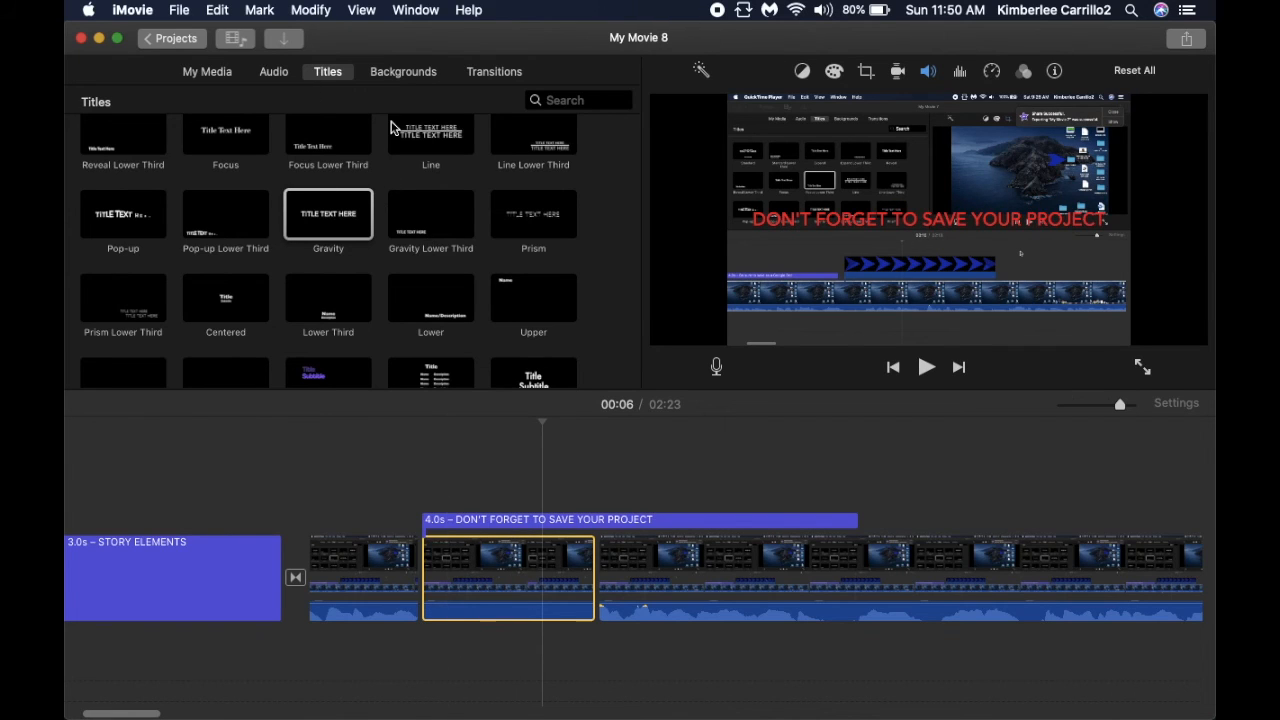
{"action": "left_click", "coordinate": [312, 10]}
{"action": "left_click", "coordinate": [323, 88]}
Try detaching the audio from the short segment beneath the title and removing the detached audio clip
{"action": "left_click", "coordinate": [305, 11]}
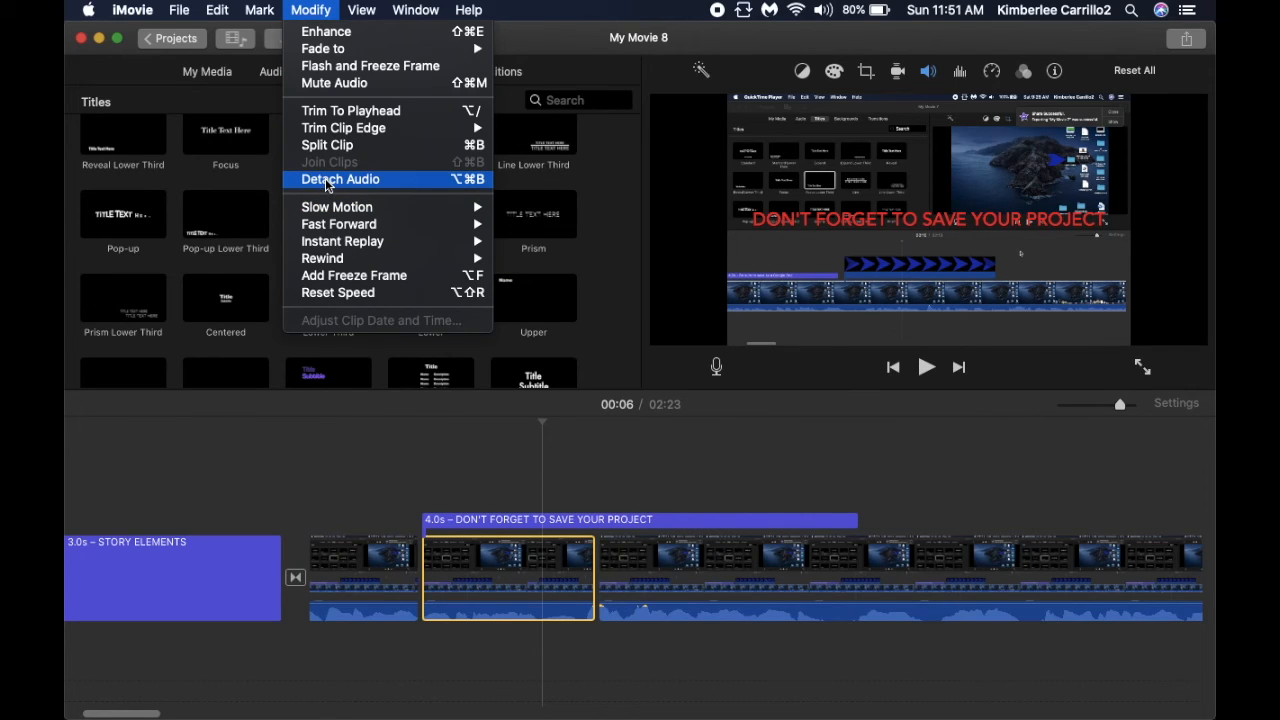
{"action": "left_click", "coordinate": [326, 180]}
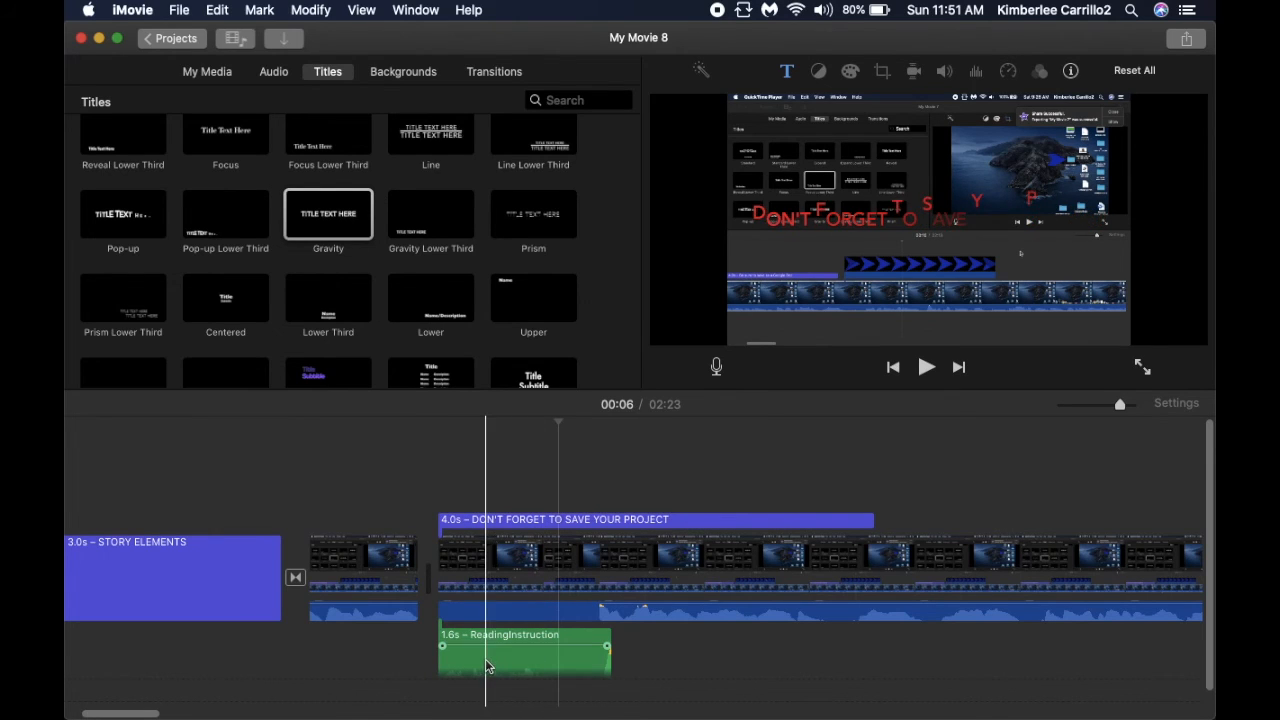
{"action": "left_click", "coordinate": [452, 664]}
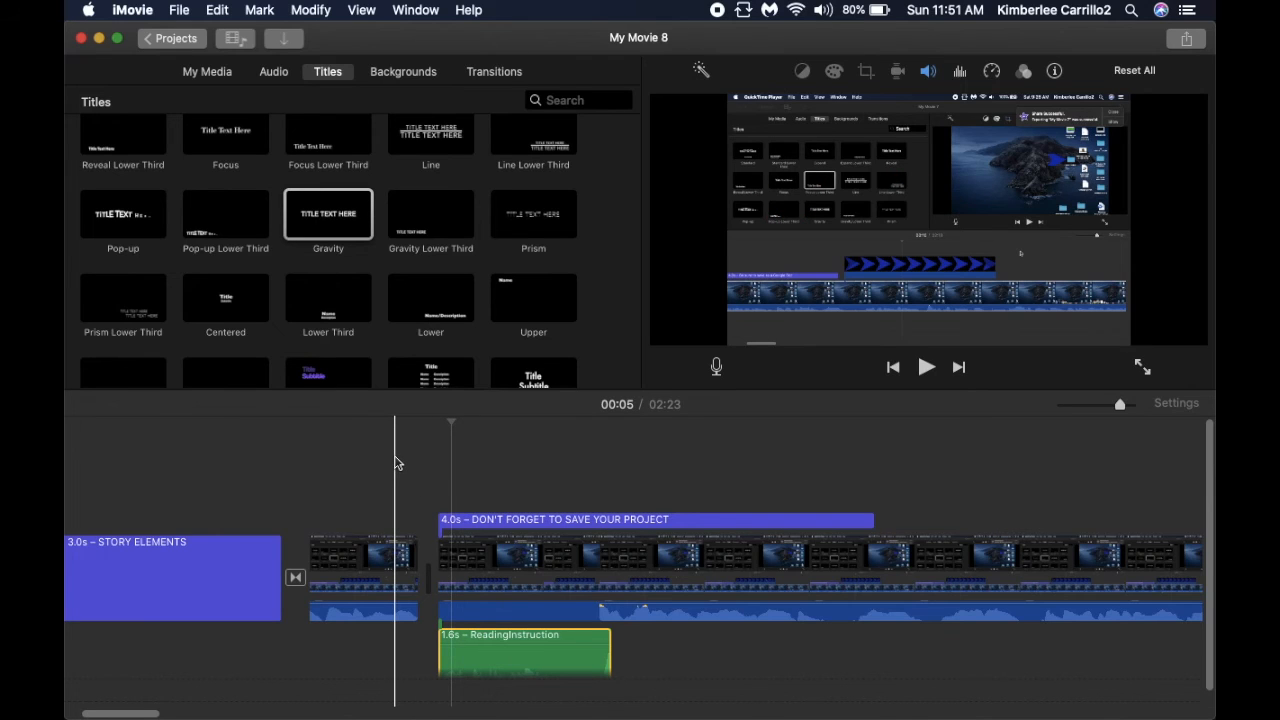
{"action": "key", "text": "Delete"}
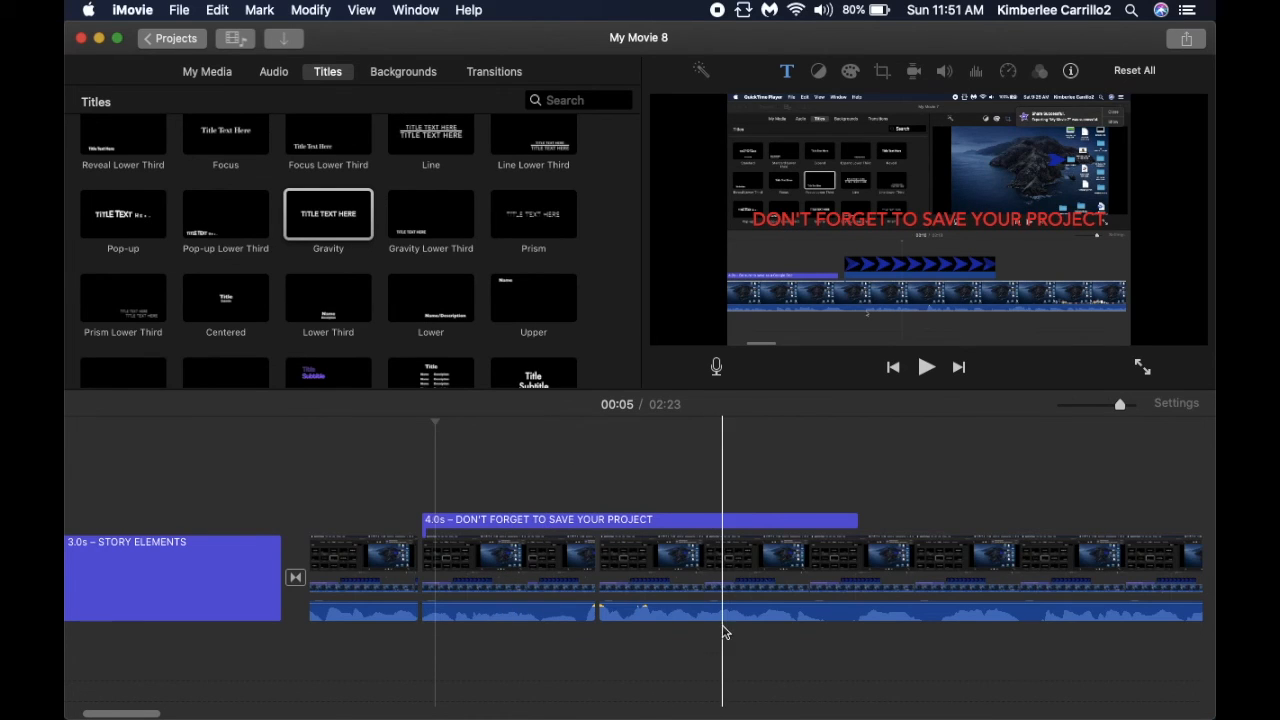
Split the last screen recording segment at two points just after the title to isolate a 1.5 s clip
{"action": "scroll", "coordinate": [725, 672], "scroll_direction": "right", "scroll_amount": 3}
{"action": "scroll", "coordinate": [722, 665], "scroll_direction": "right", "scroll_amount": 3}
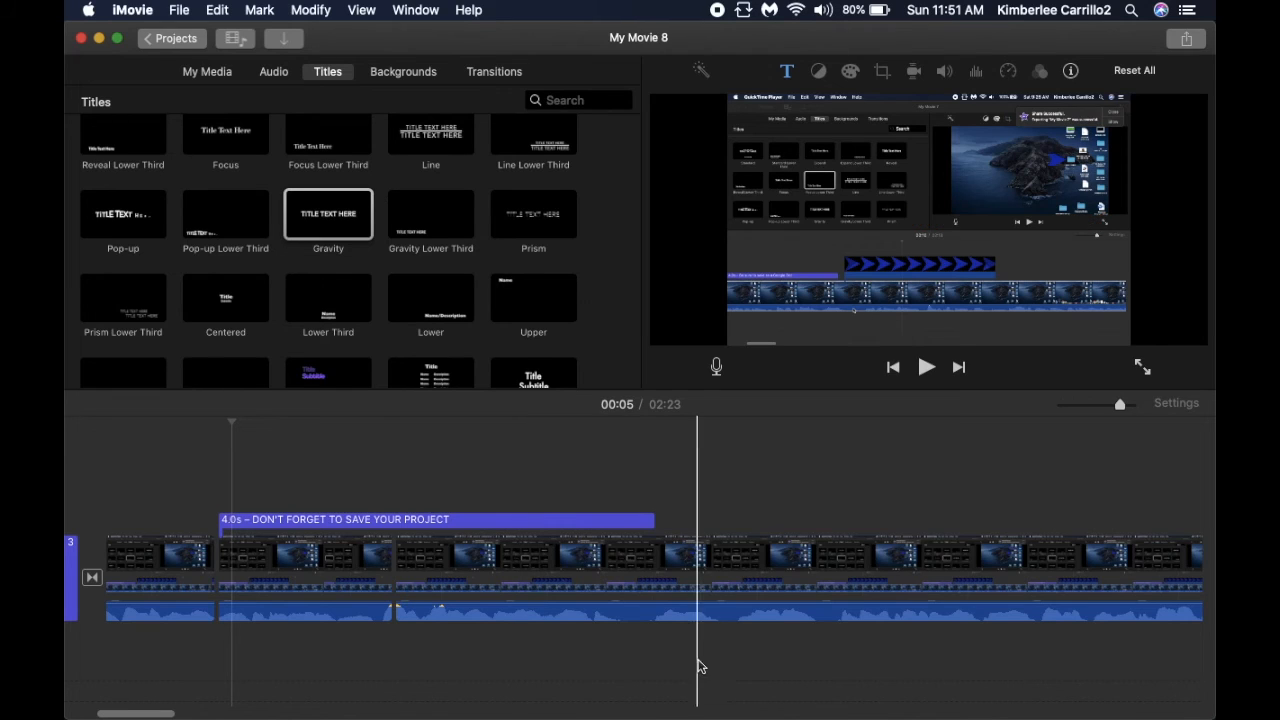
{"action": "left_click", "coordinate": [665, 580]}
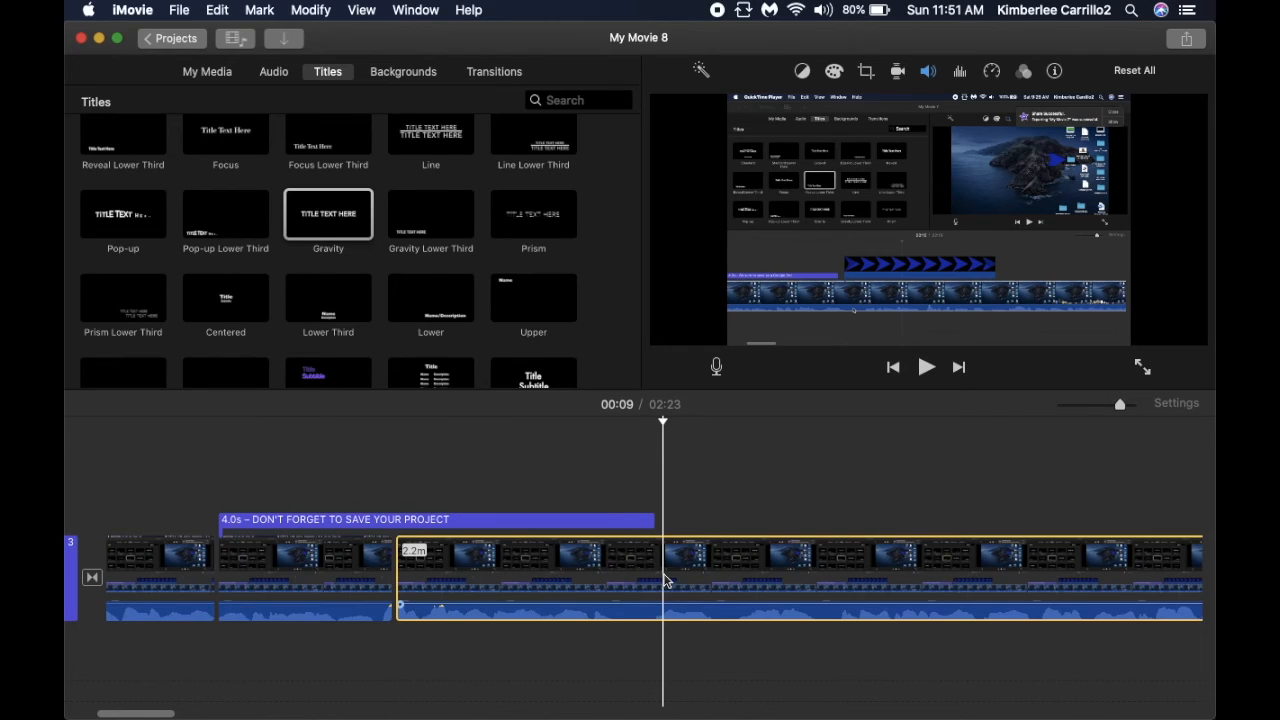
{"action": "key", "text": "super+b"}
{"action": "left_click", "coordinate": [848, 609]}
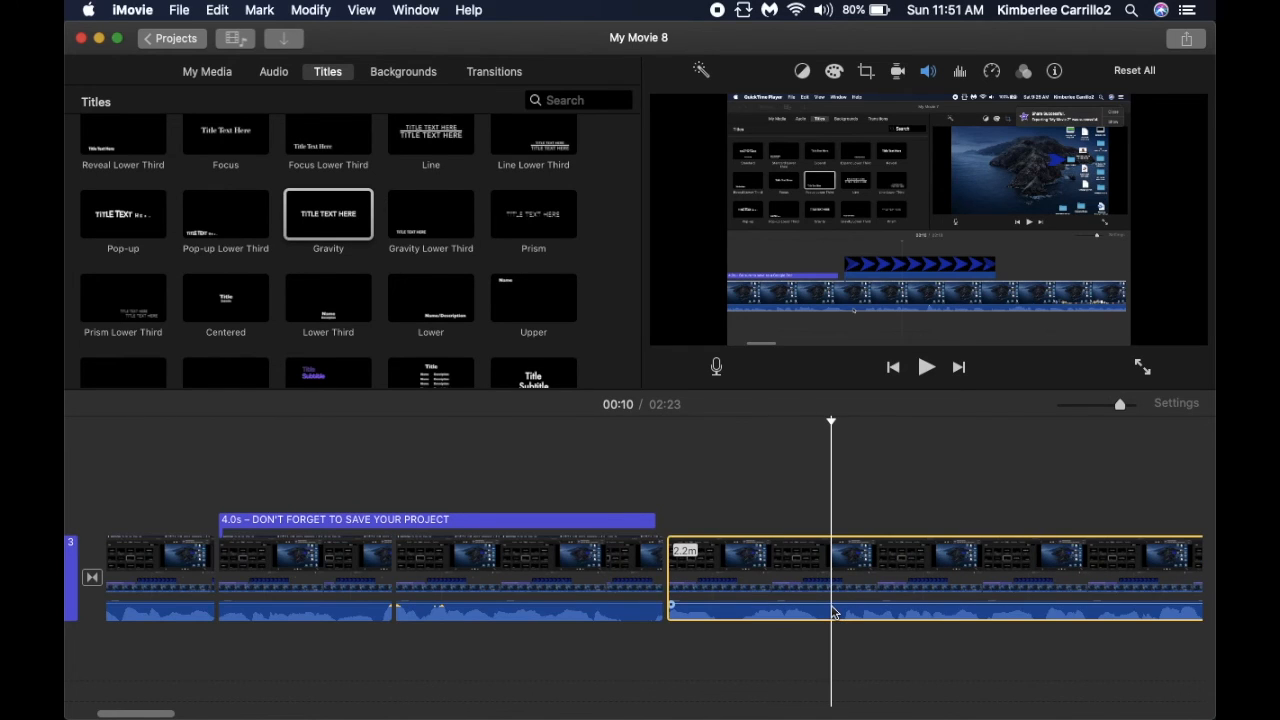
{"action": "key", "text": "super+b"}
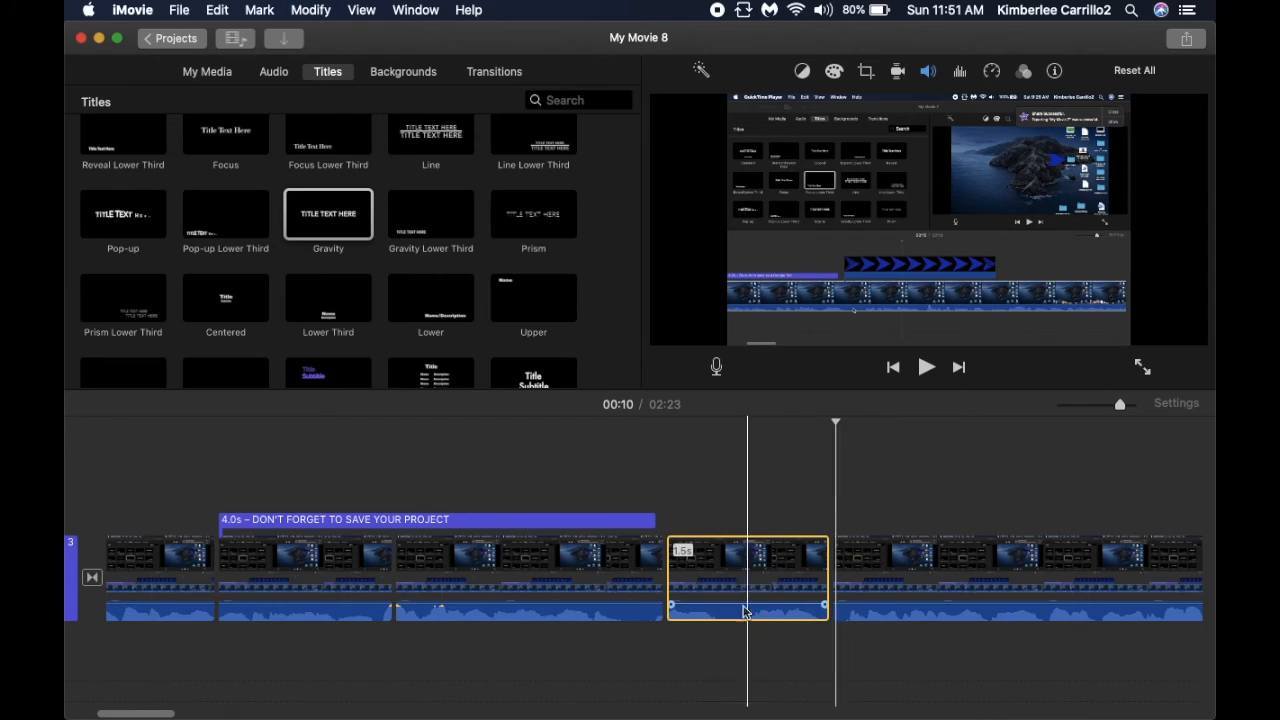
Mute the audio of the isolated 1.5 s clip after the title
{"action": "left_click", "coordinate": [311, 10]}
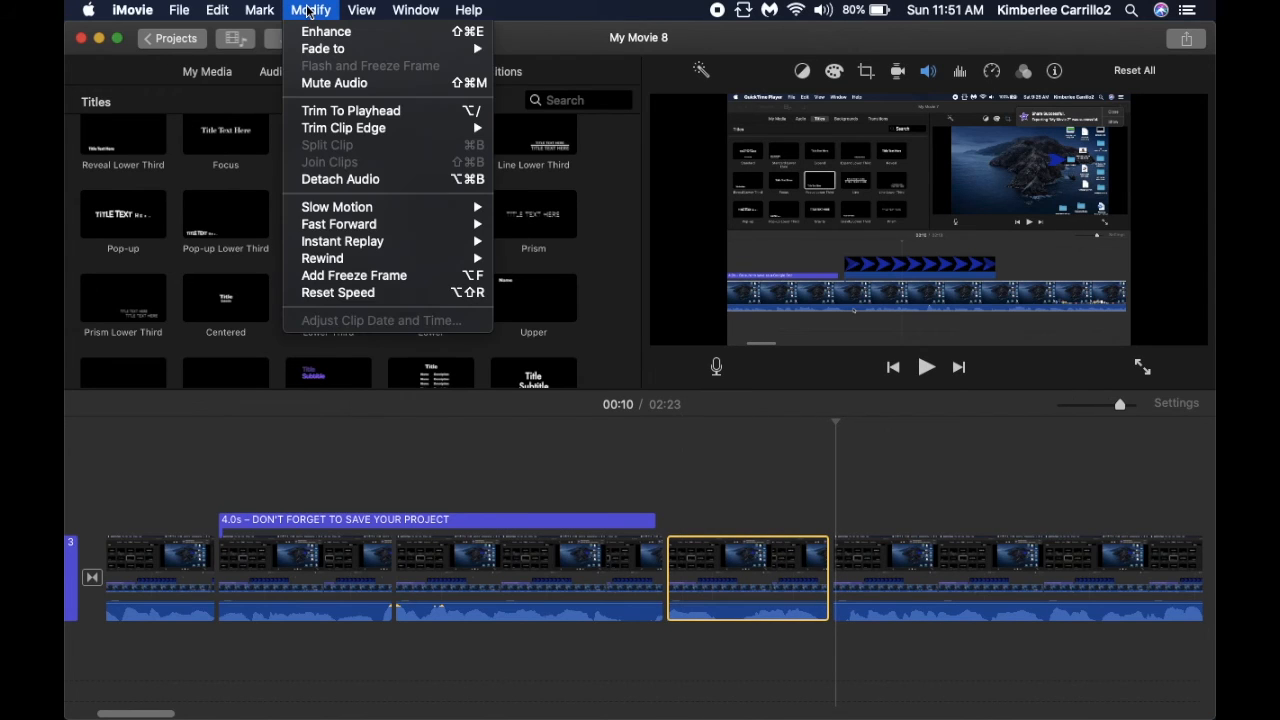
{"action": "mouse_move", "coordinate": [330, 228]}
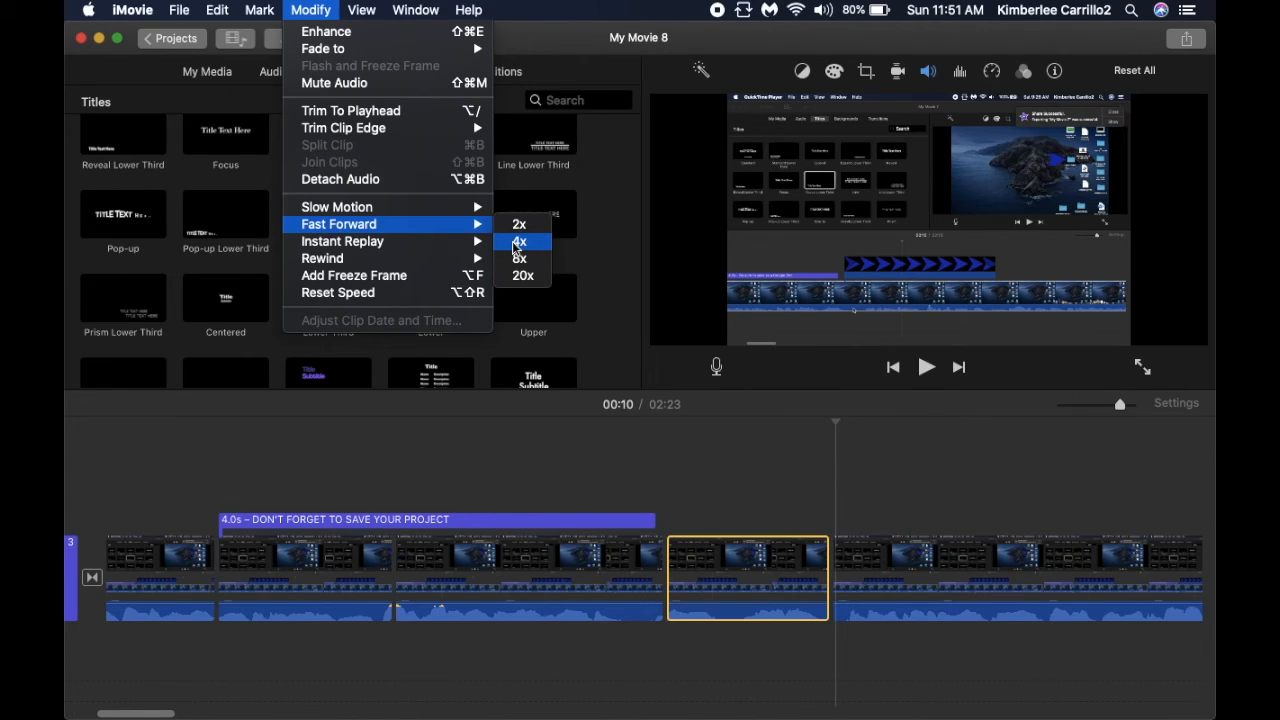
{"action": "left_click", "coordinate": [365, 87]}
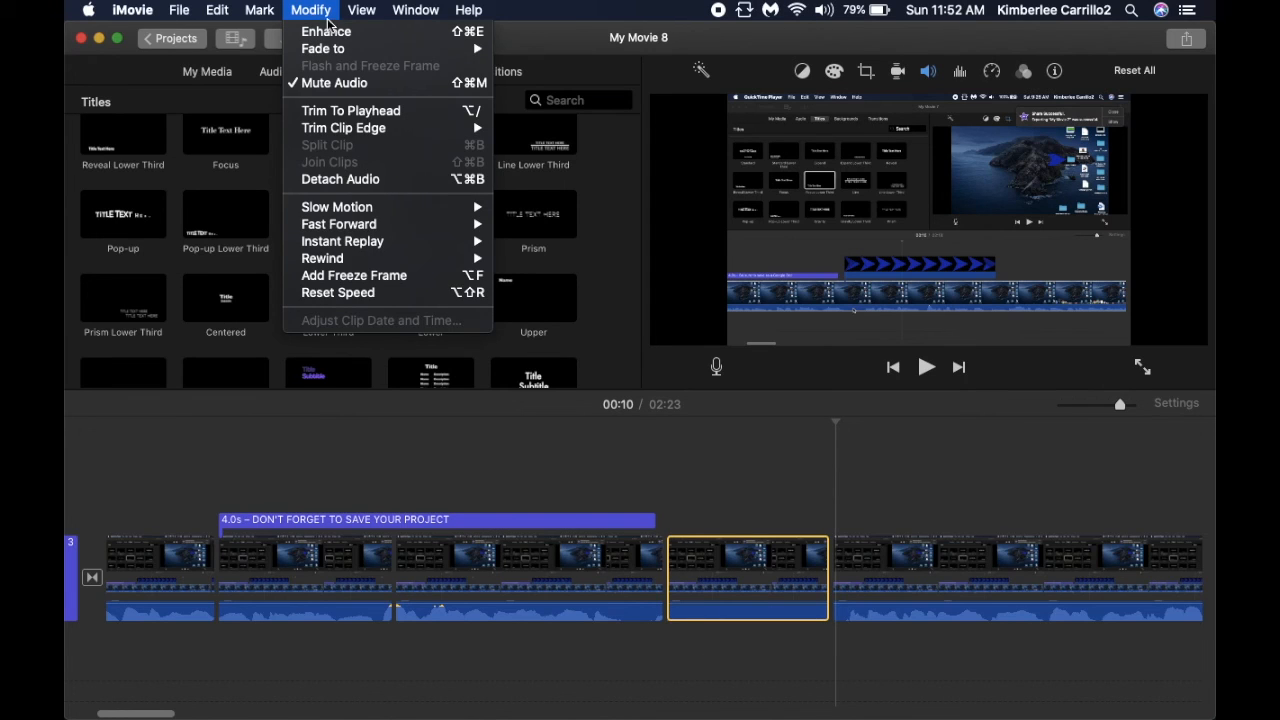
Speed up the muted clip with a 4x Fast Forward
{"action": "left_click", "coordinate": [312, 10]}
{"action": "left_click", "coordinate": [313, 12]}
{"action": "mouse_move", "coordinate": [341, 228]}
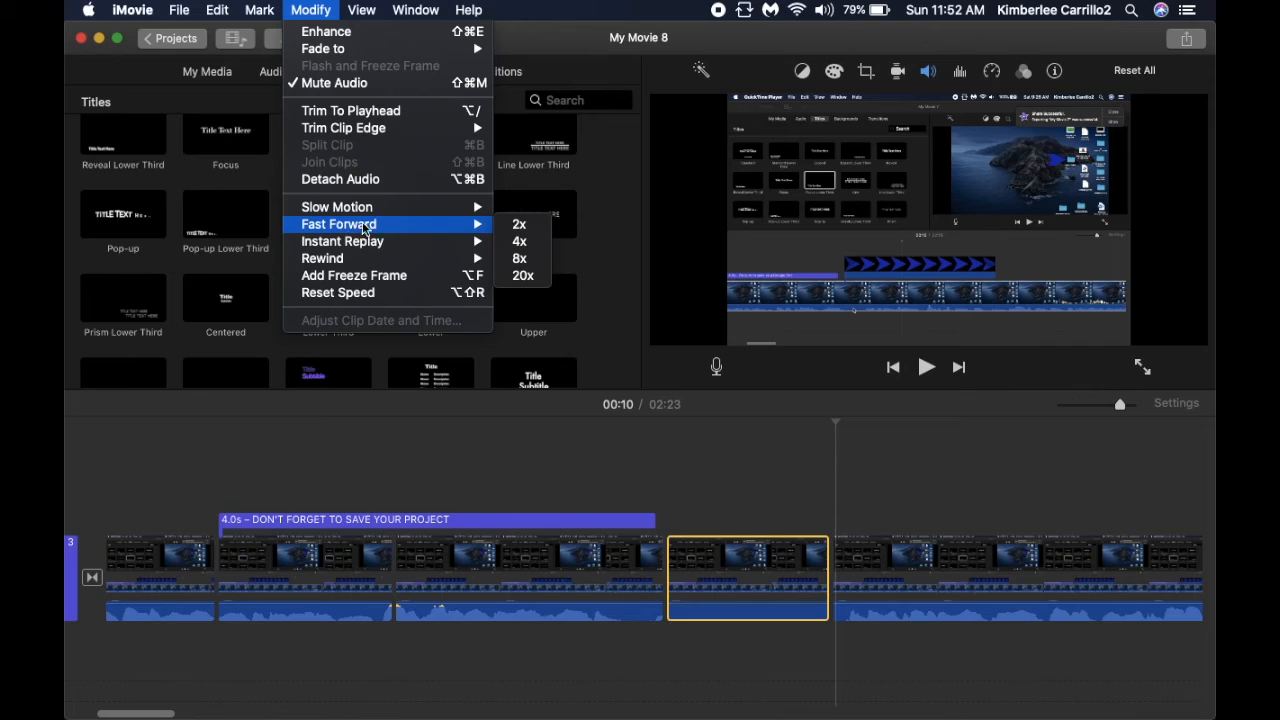
{"action": "left_click", "coordinate": [522, 243]}
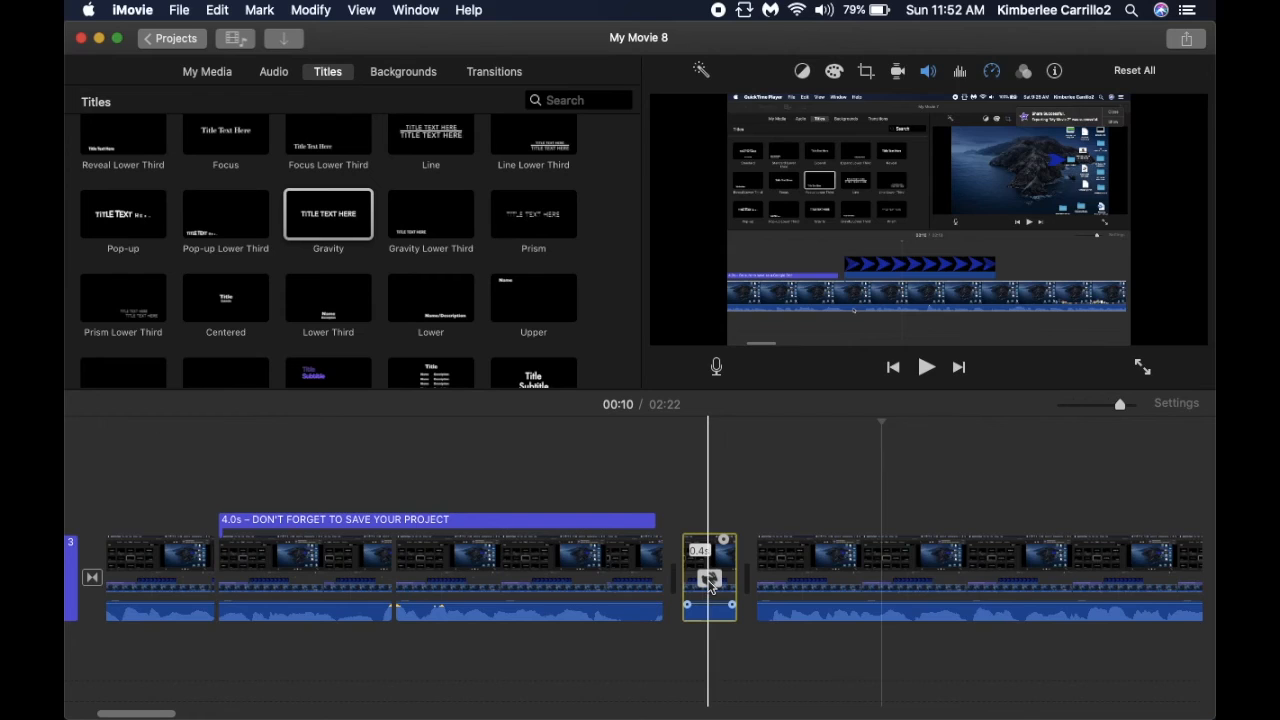
{"action": "left_click", "coordinate": [712, 585]}
{"action": "left_click", "coordinate": [311, 10]}
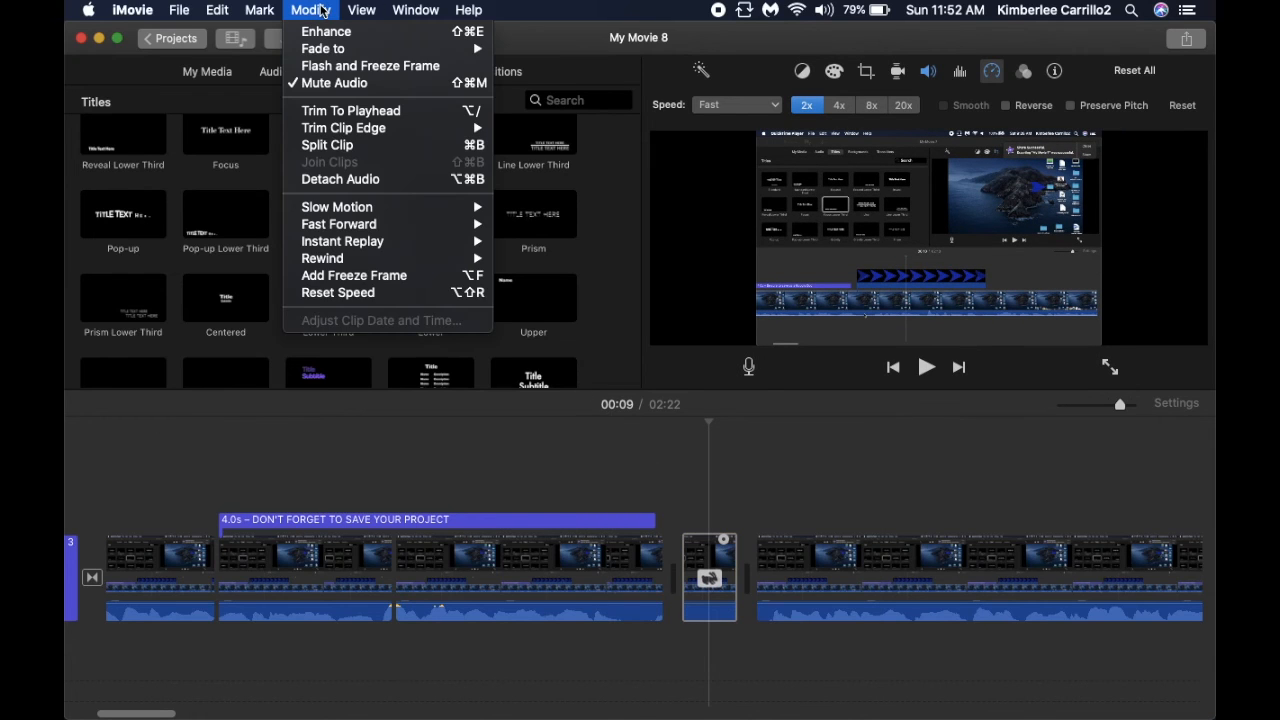
{"action": "left_click", "coordinate": [343, 180]}
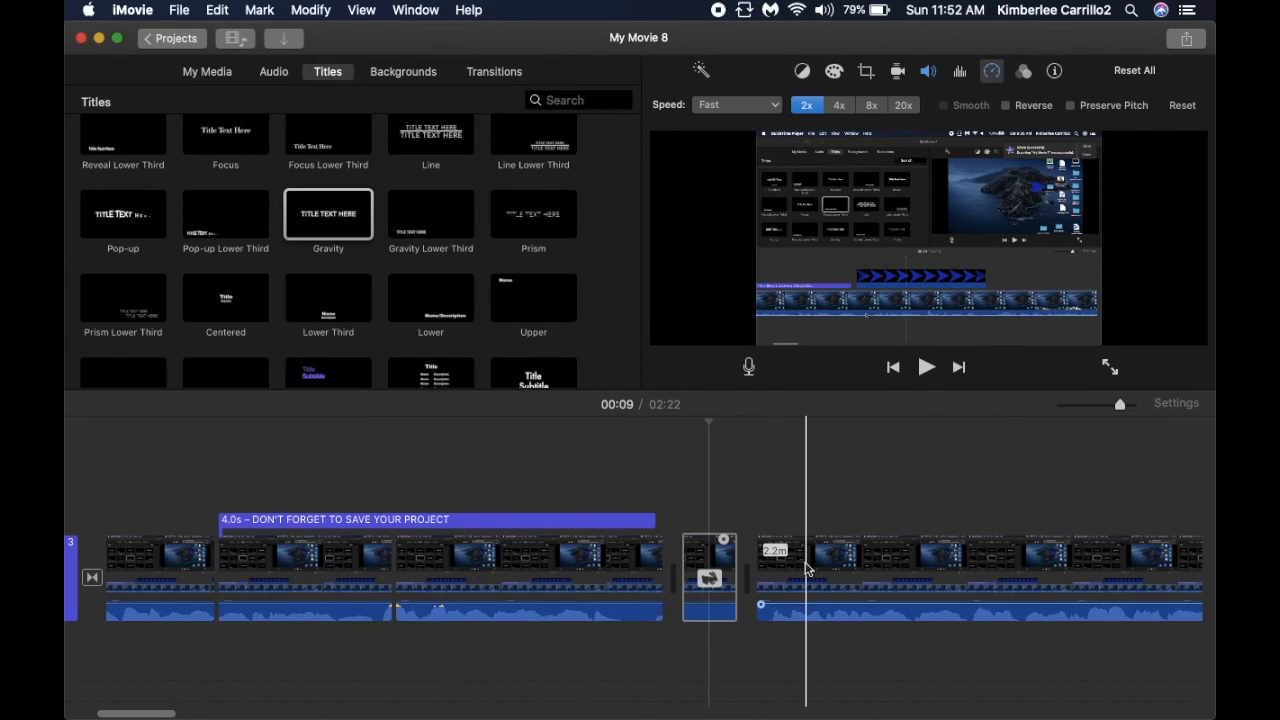
Examine the whole project in the timeline and browse the available title styles
{"action": "left_click_drag", "start_coordinate": [1120, 404], "coordinate": [1085, 404]}
{"action": "scroll", "coordinate": [940, 520], "scroll_direction": "right", "scroll_amount": 10}
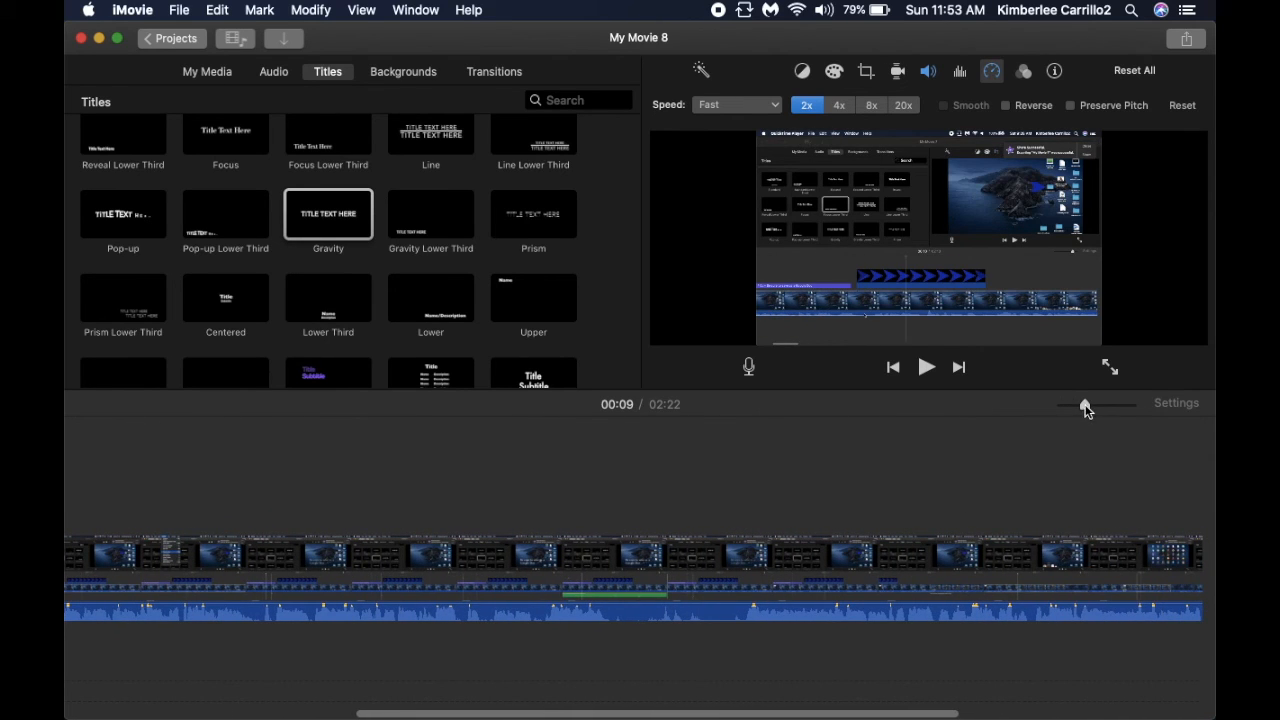
{"action": "left_click_drag", "start_coordinate": [1087, 406], "coordinate": [1061, 406]}
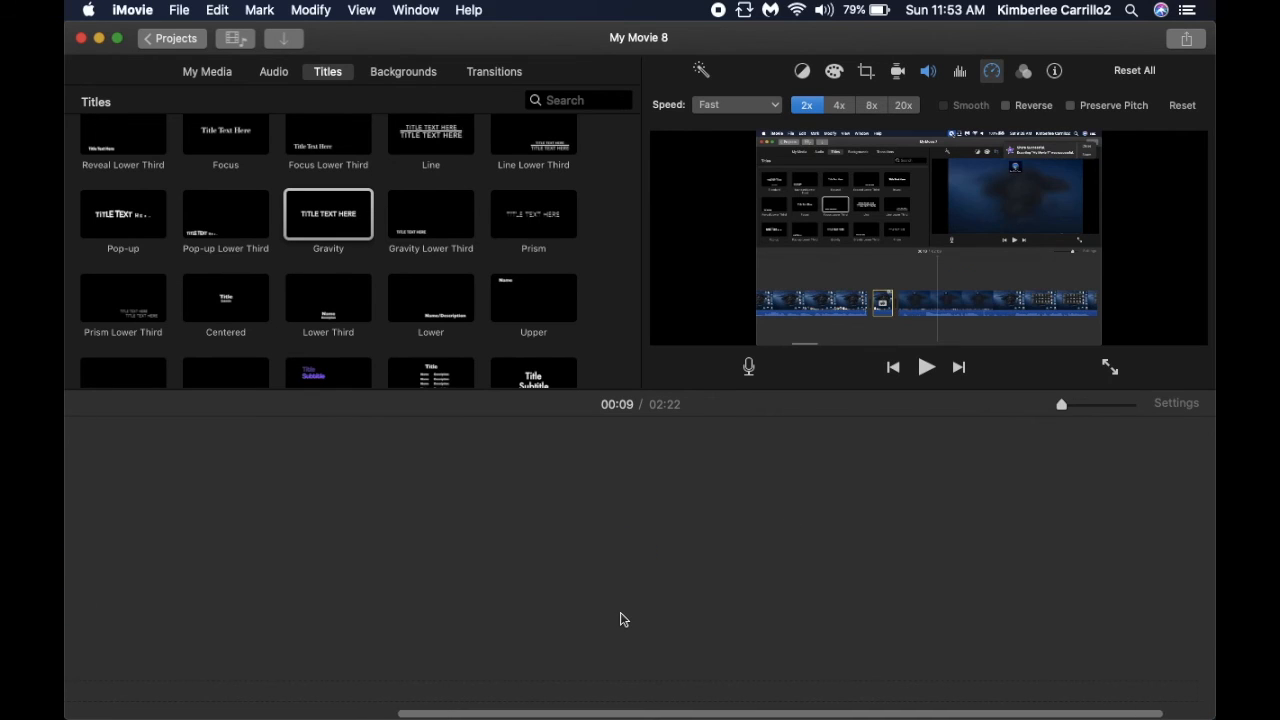
{"action": "scroll", "coordinate": [150, 630], "scroll_direction": "left", "scroll_amount": 5}
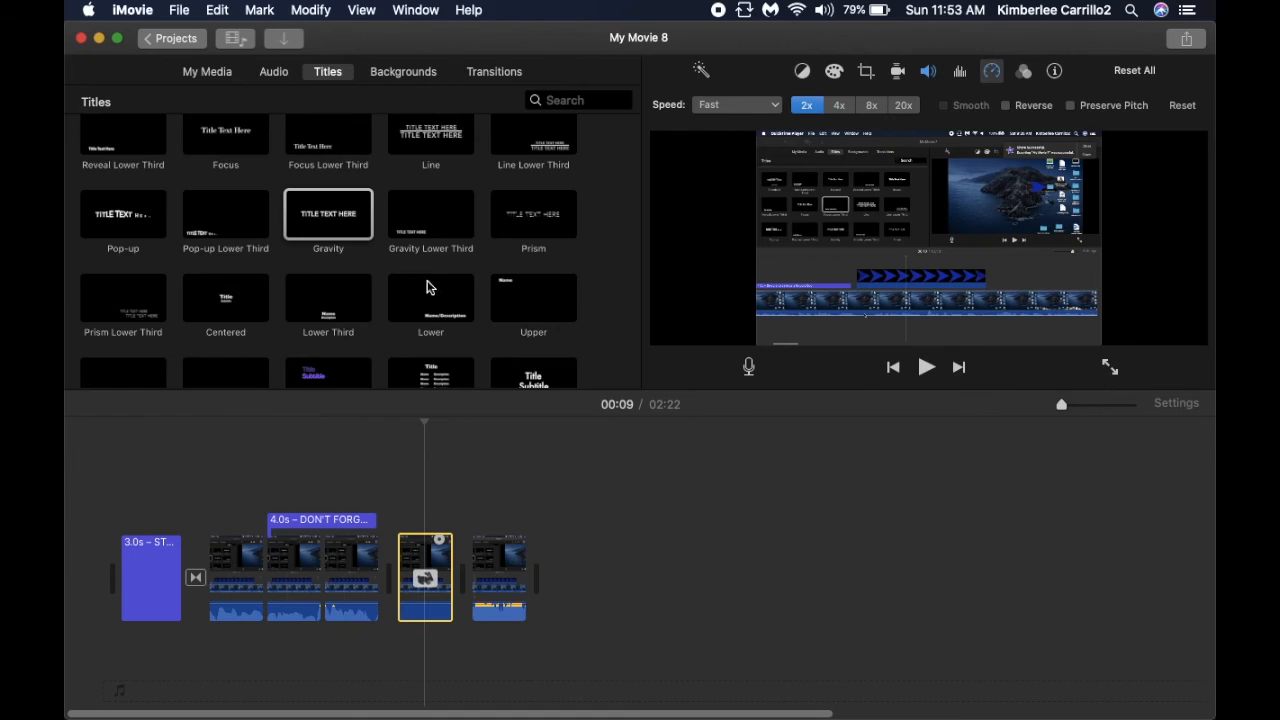
{"action": "scroll", "coordinate": [428, 287], "scroll_direction": "down", "scroll_amount": 2}
{"action": "scroll", "coordinate": [428, 287], "scroll_direction": "down", "scroll_amount": 5}
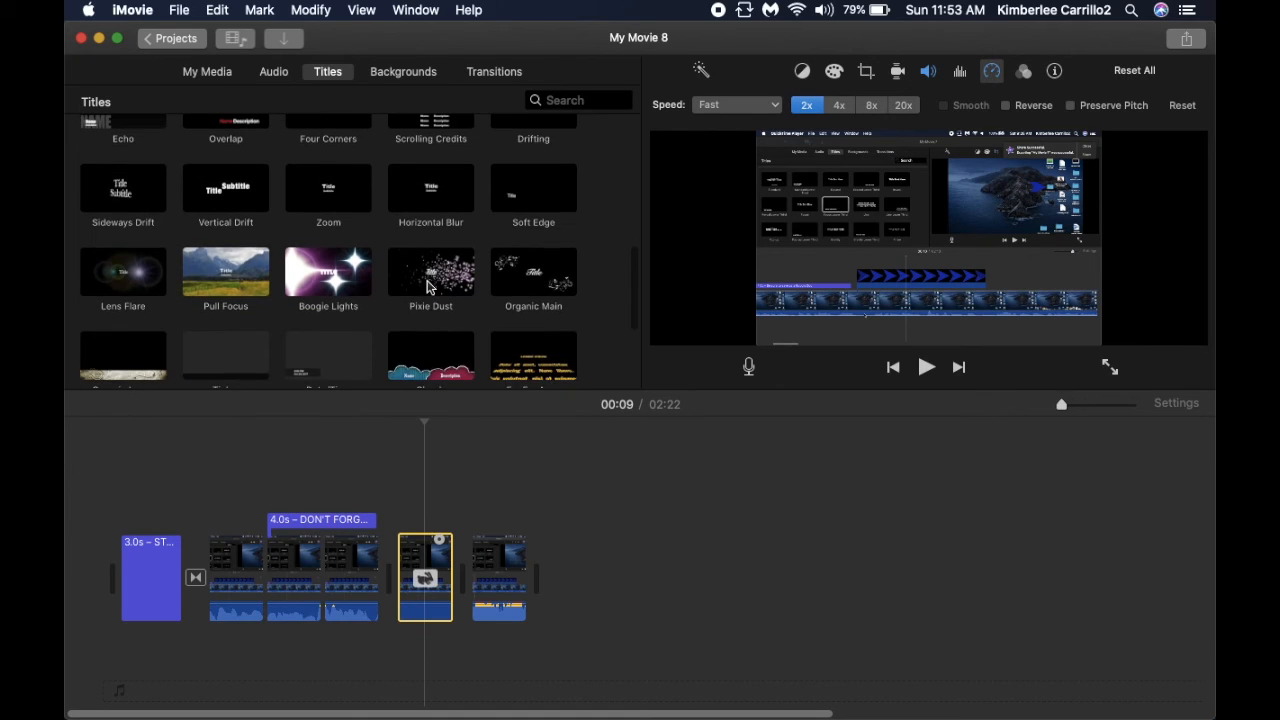
{"action": "scroll", "coordinate": [428, 287], "scroll_direction": "up", "scroll_amount": 2}
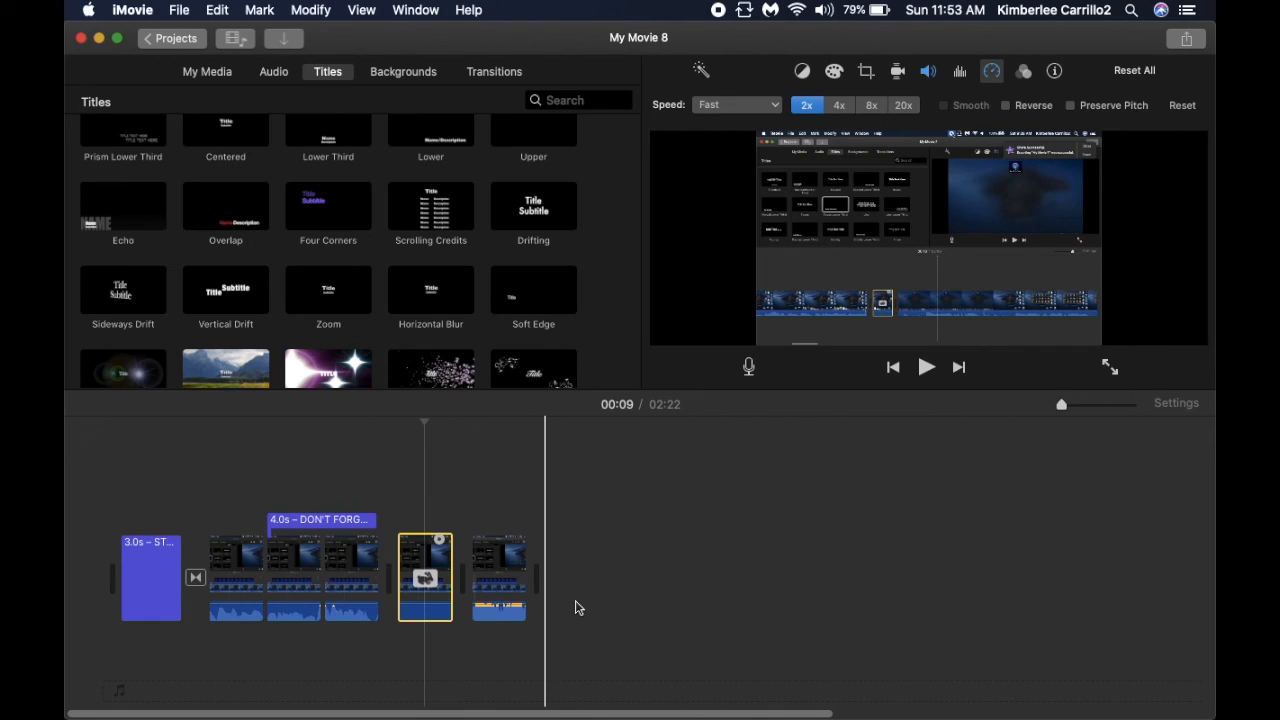
{"action": "left_click", "coordinate": [177, 11]}
{"action": "mouse_move", "coordinate": [220, 286]}
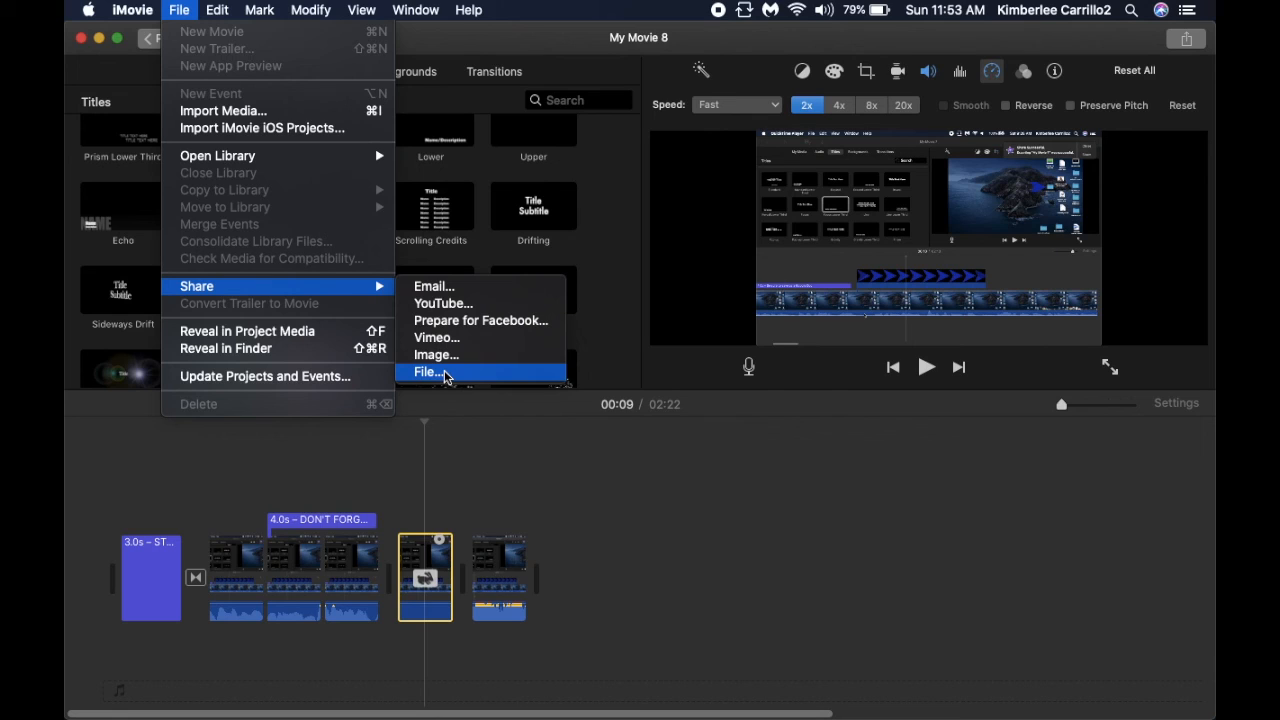
{"action": "left_click", "coordinate": [771, 457]}
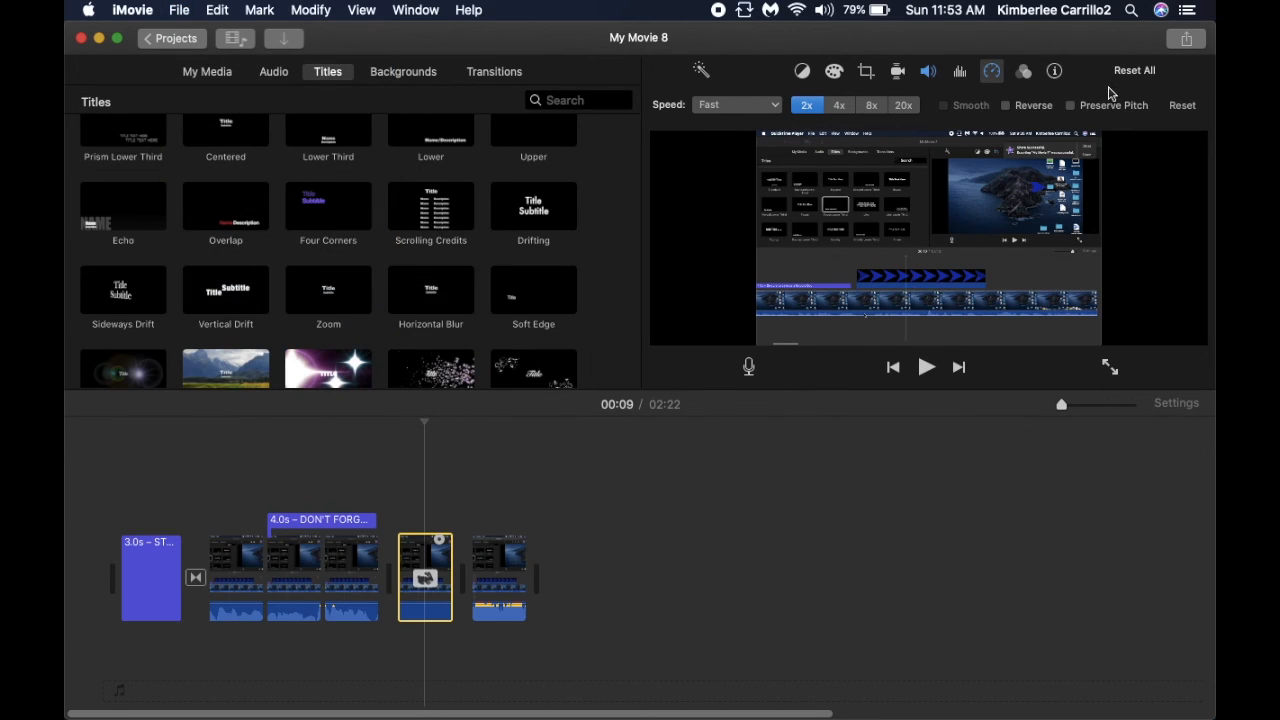
Export the movie as a file titled "Story Elements" and save it to the Desktop
{"action": "left_click", "coordinate": [1188, 42]}
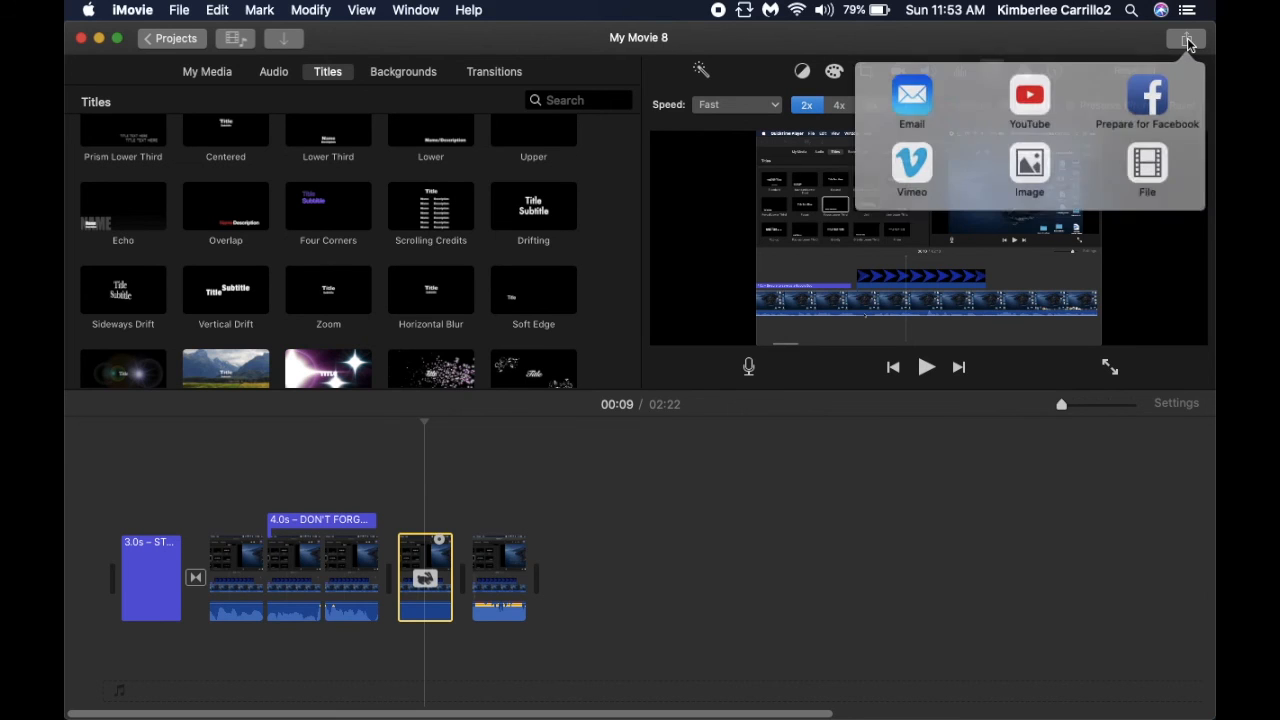
{"action": "left_click", "coordinate": [1148, 172]}
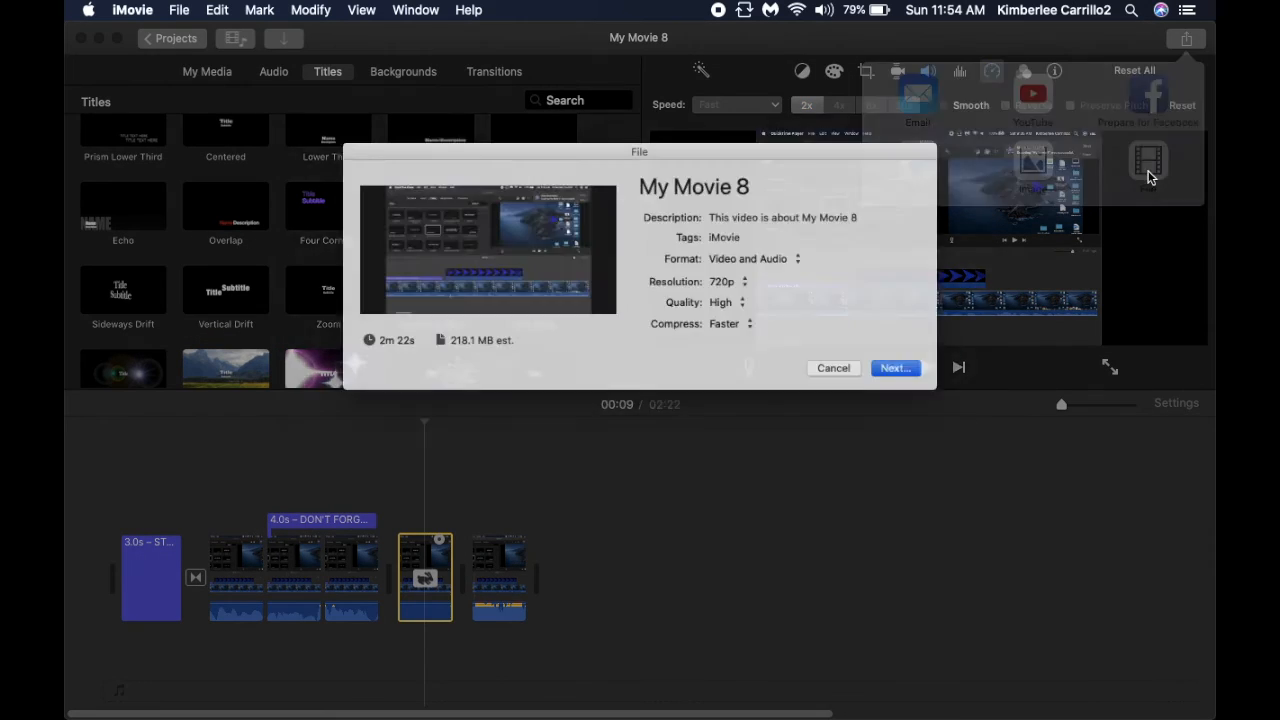
{"action": "left_click", "coordinate": [780, 183]}
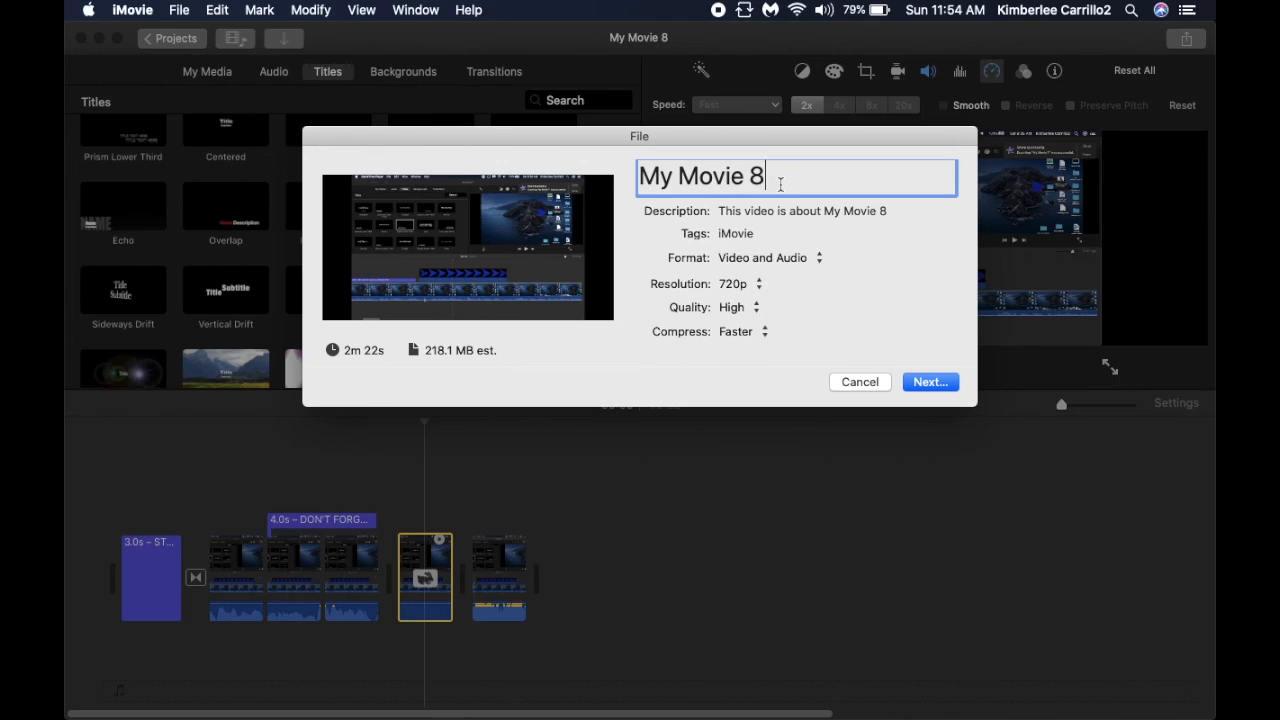
{"action": "left_click_drag", "start_coordinate": [780, 183], "coordinate": [618, 190]}
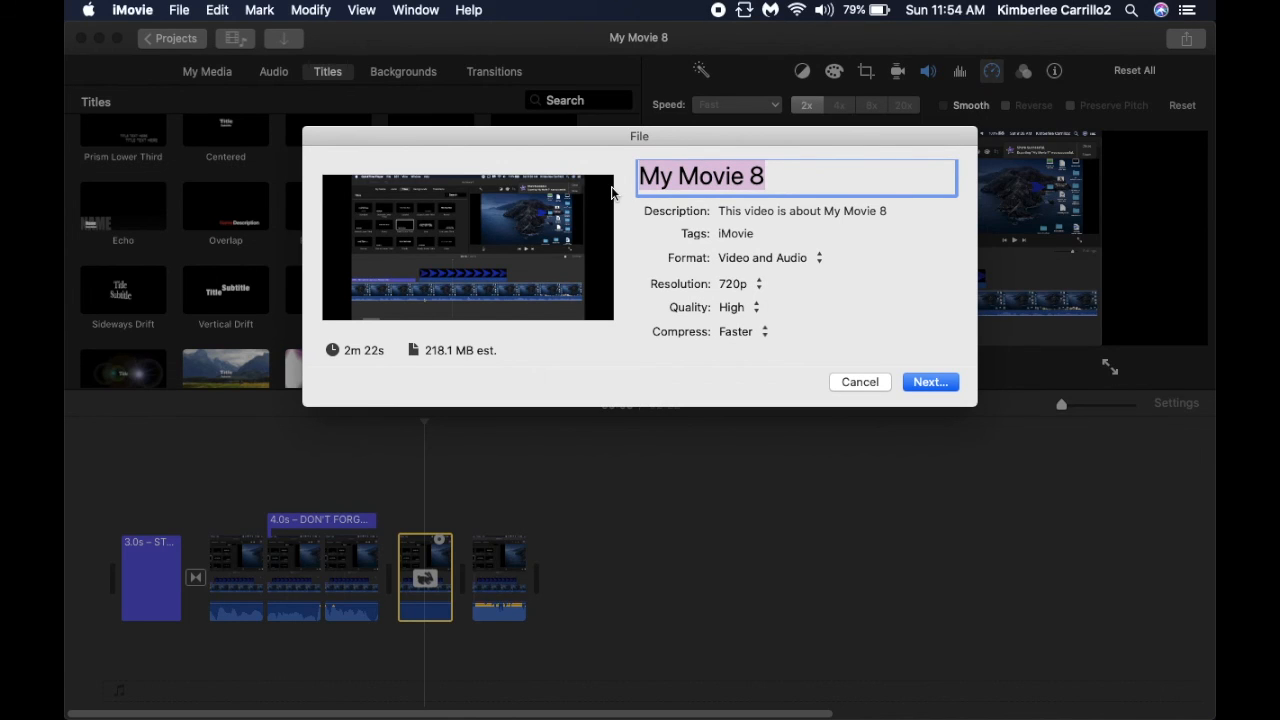
{"action": "type", "text": "S"}
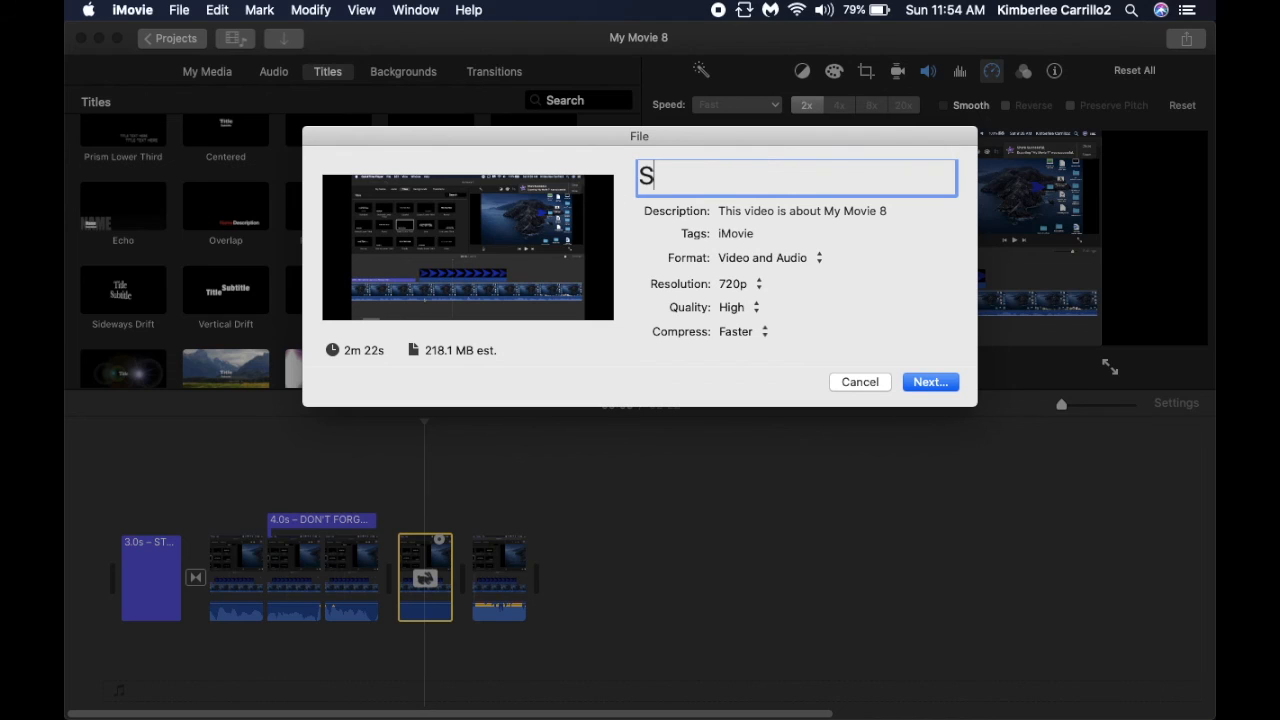
{"action": "type", "text": "tory Elements"}
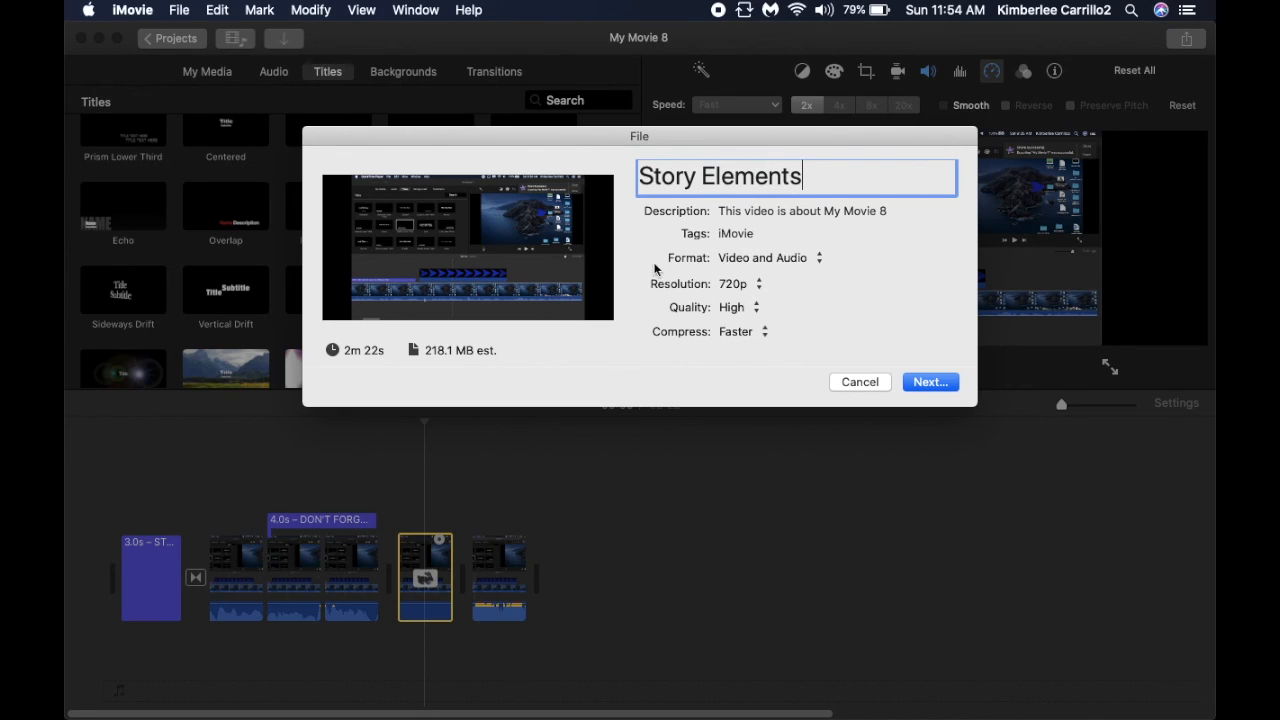
{"action": "left_click", "coordinate": [932, 386]}
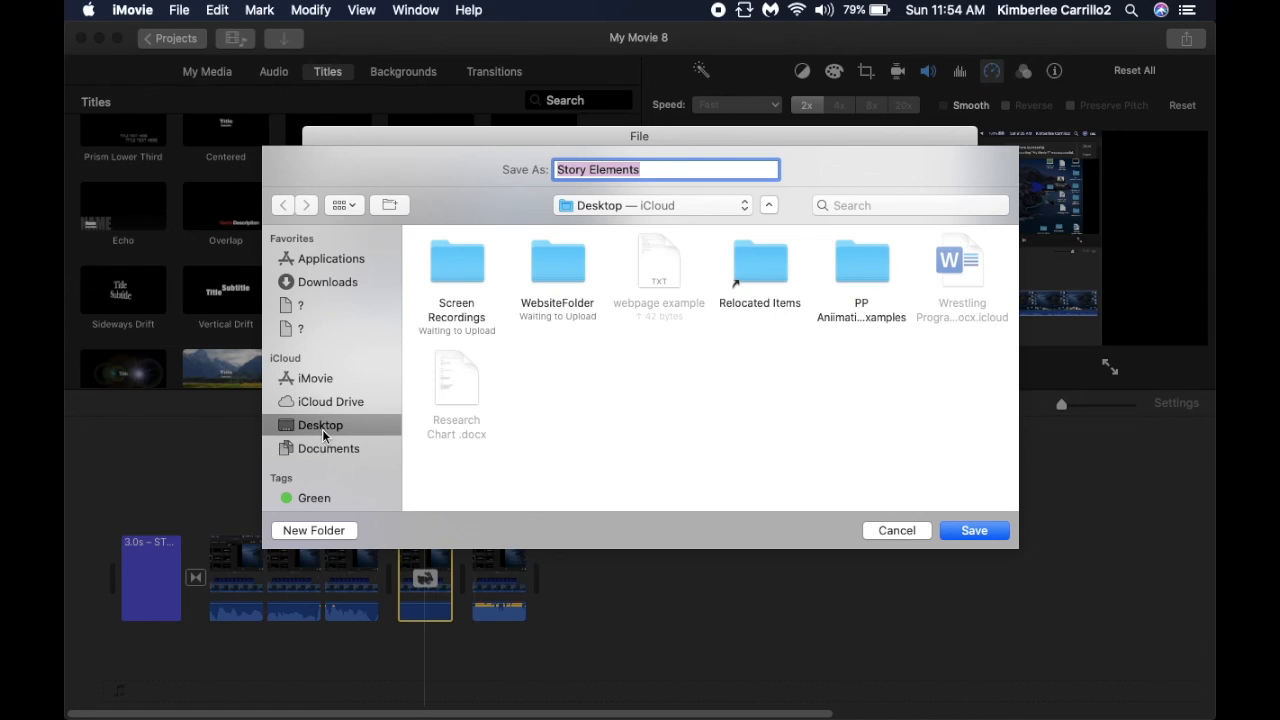
{"action": "left_click", "coordinate": [973, 530]}
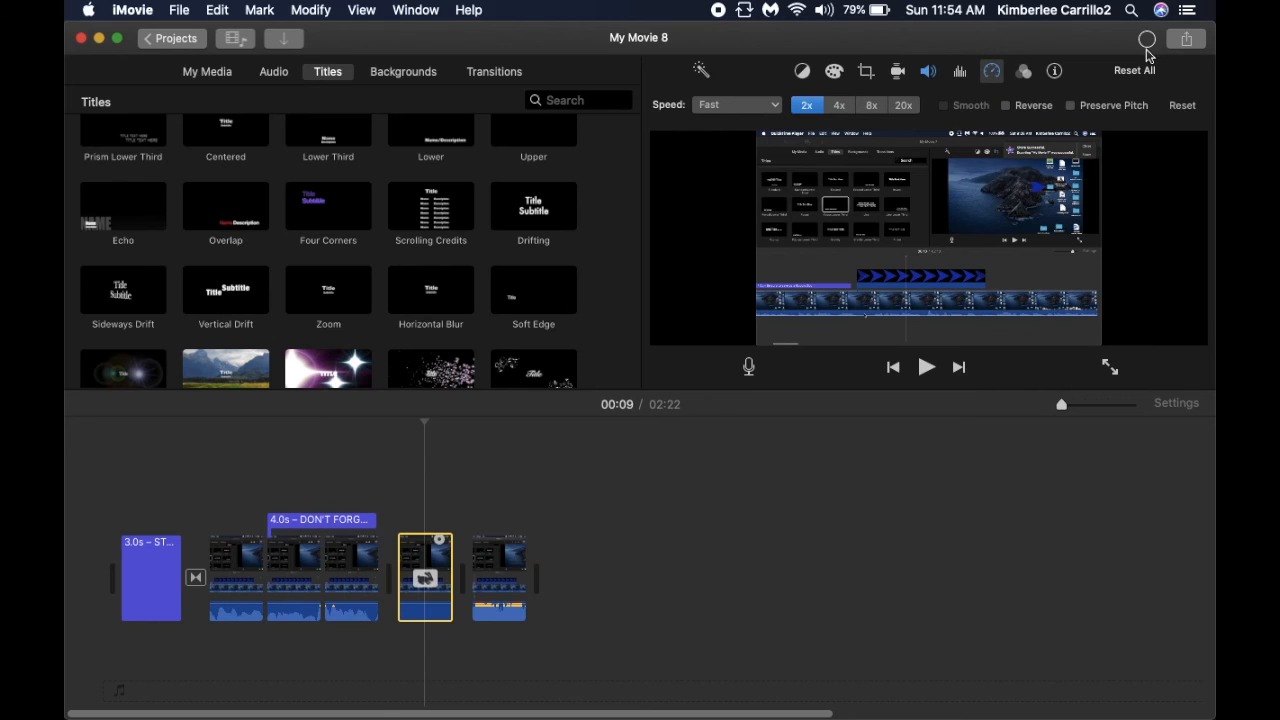